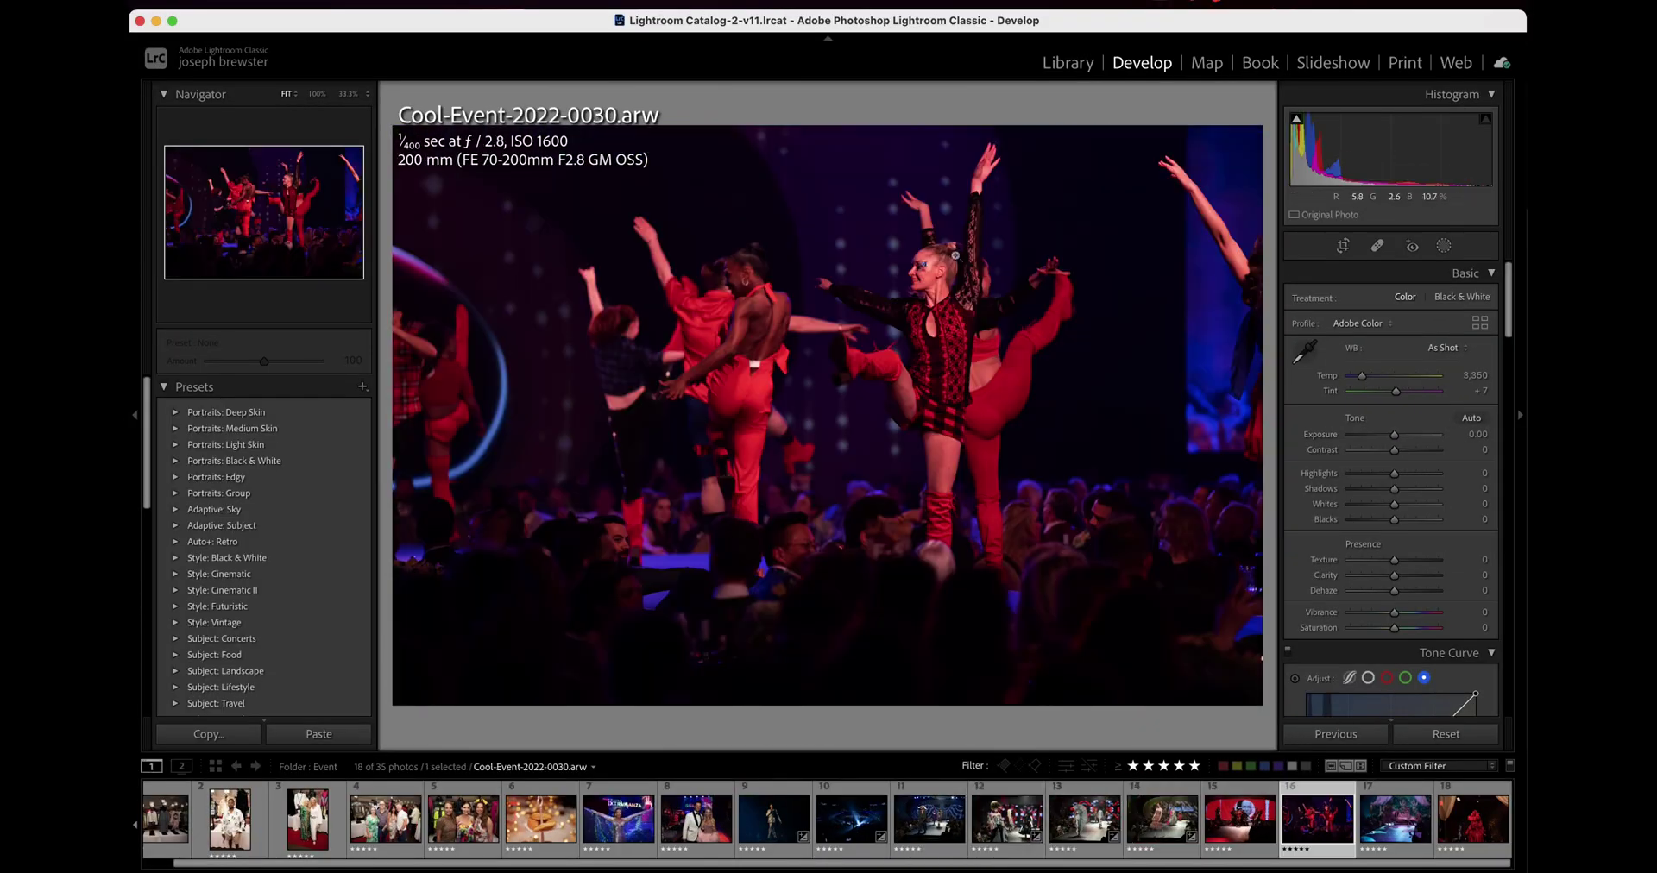
Show the Event folder's five-star photos in Library loupe view and select all 18.
{"action": "key", "text": "e"}
{"action": "key", "text": "Home"}
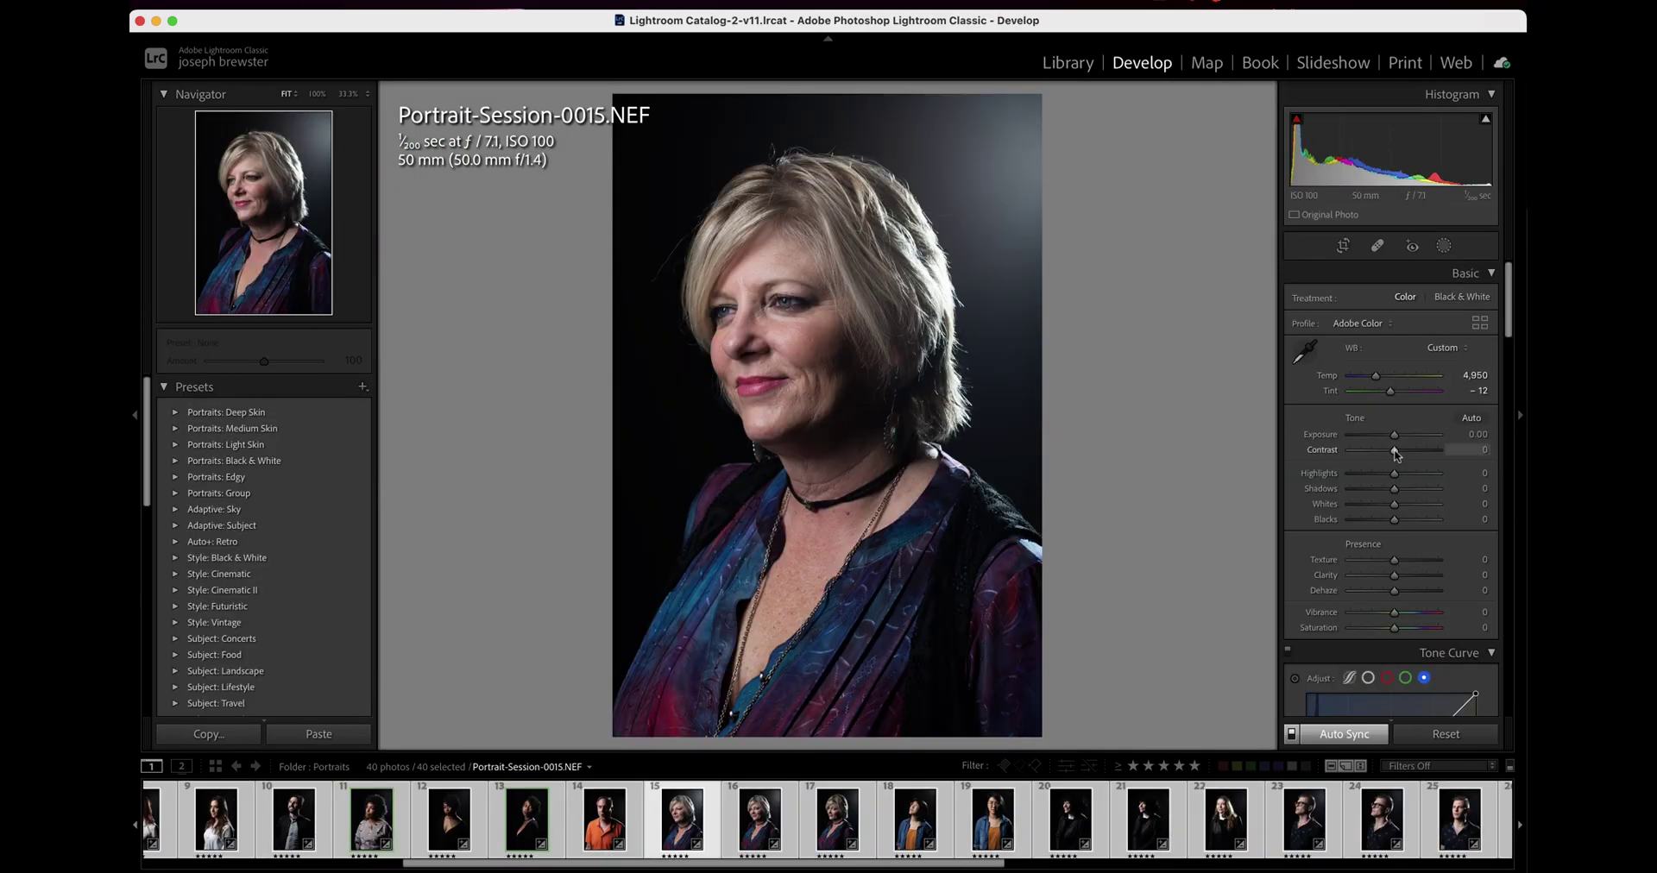
{"action": "left_click", "coordinate": [1288, 651]}
{"action": "scroll", "coordinate": [1389, 517], "scroll_direction": "down", "scroll_amount": 10}
{"action": "left_click", "coordinate": [1287, 314]}
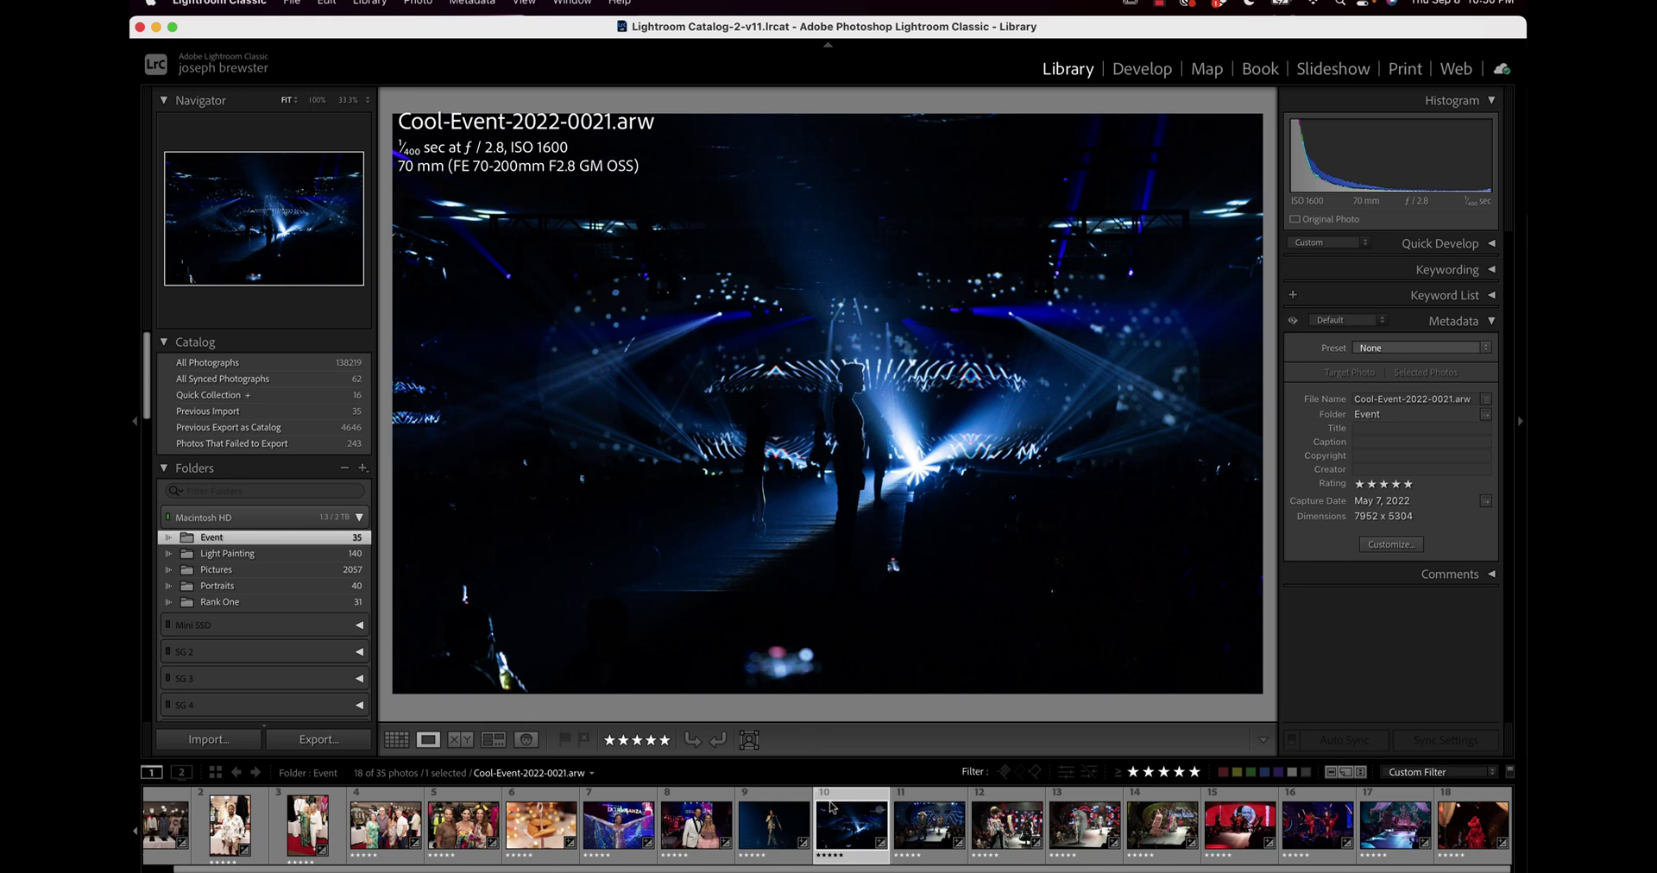
{"action": "key", "text": "super+a"}
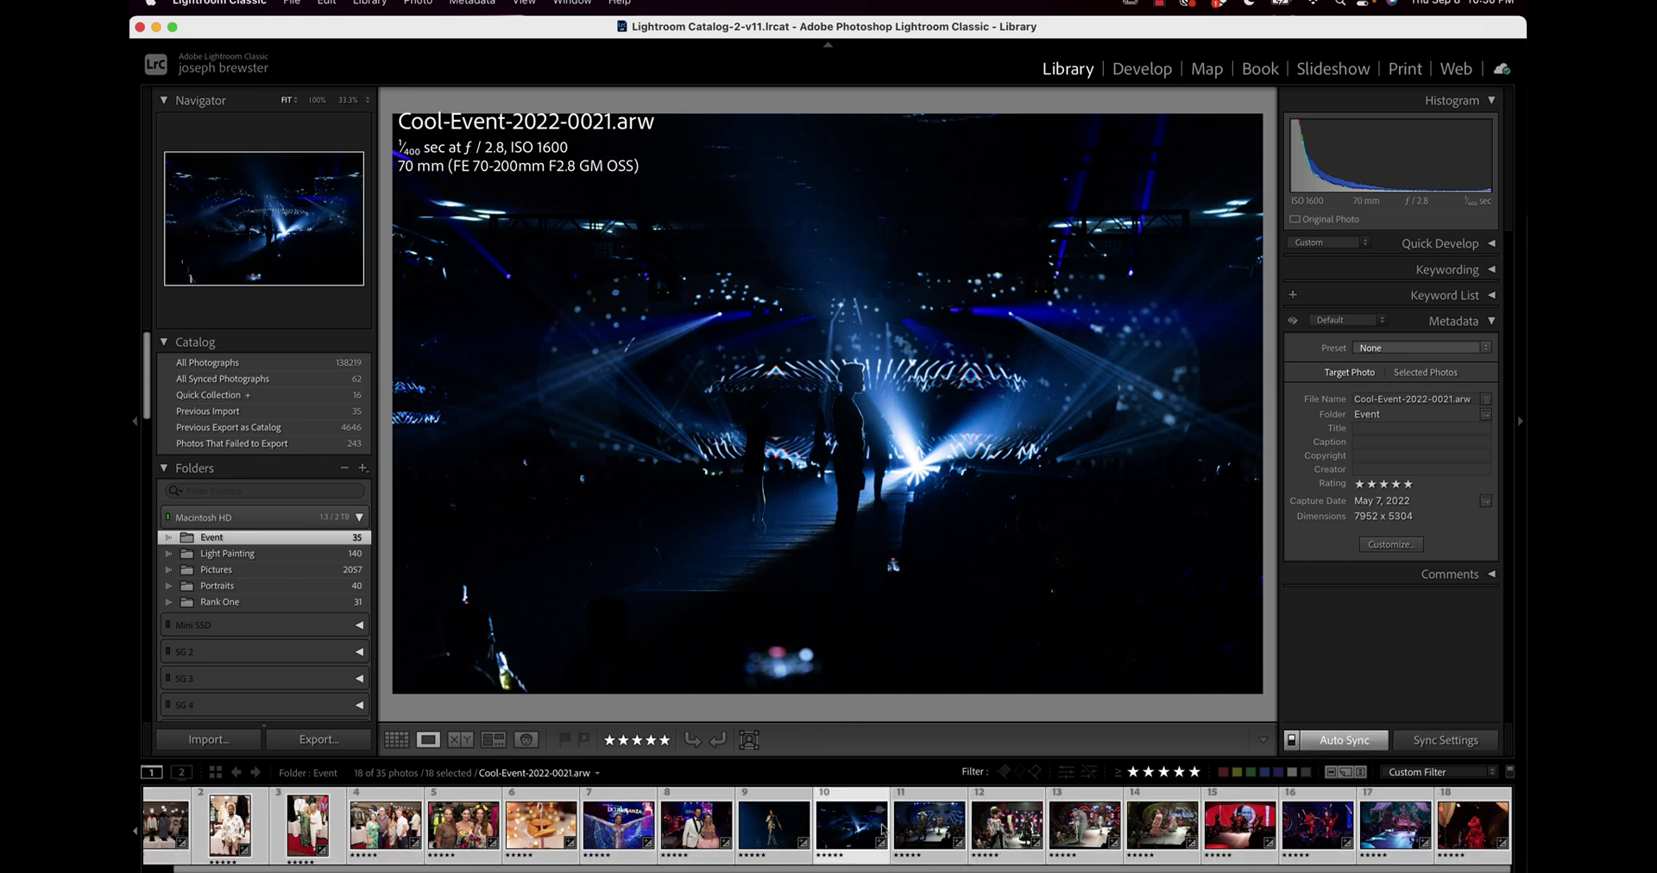
Open Export for the 18 photos and set the destination to the same folder as the original photo.
{"action": "right_click", "coordinate": [841, 809]}
{"action": "mouse_move", "coordinate": [932, 791]}
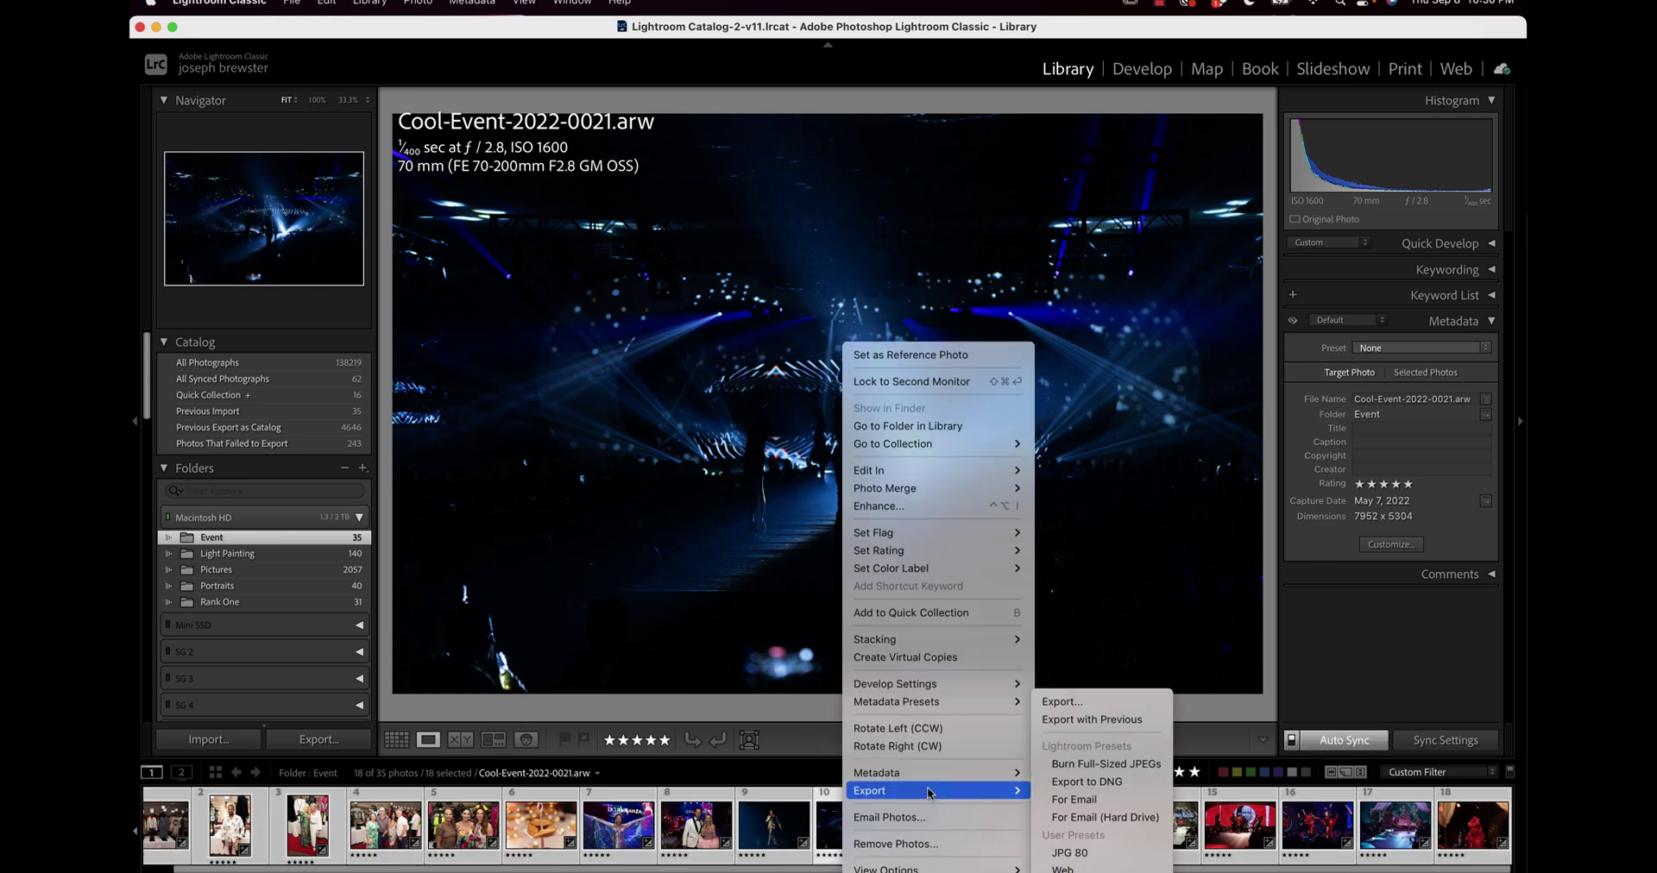
{"action": "left_click", "coordinate": [1083, 705]}
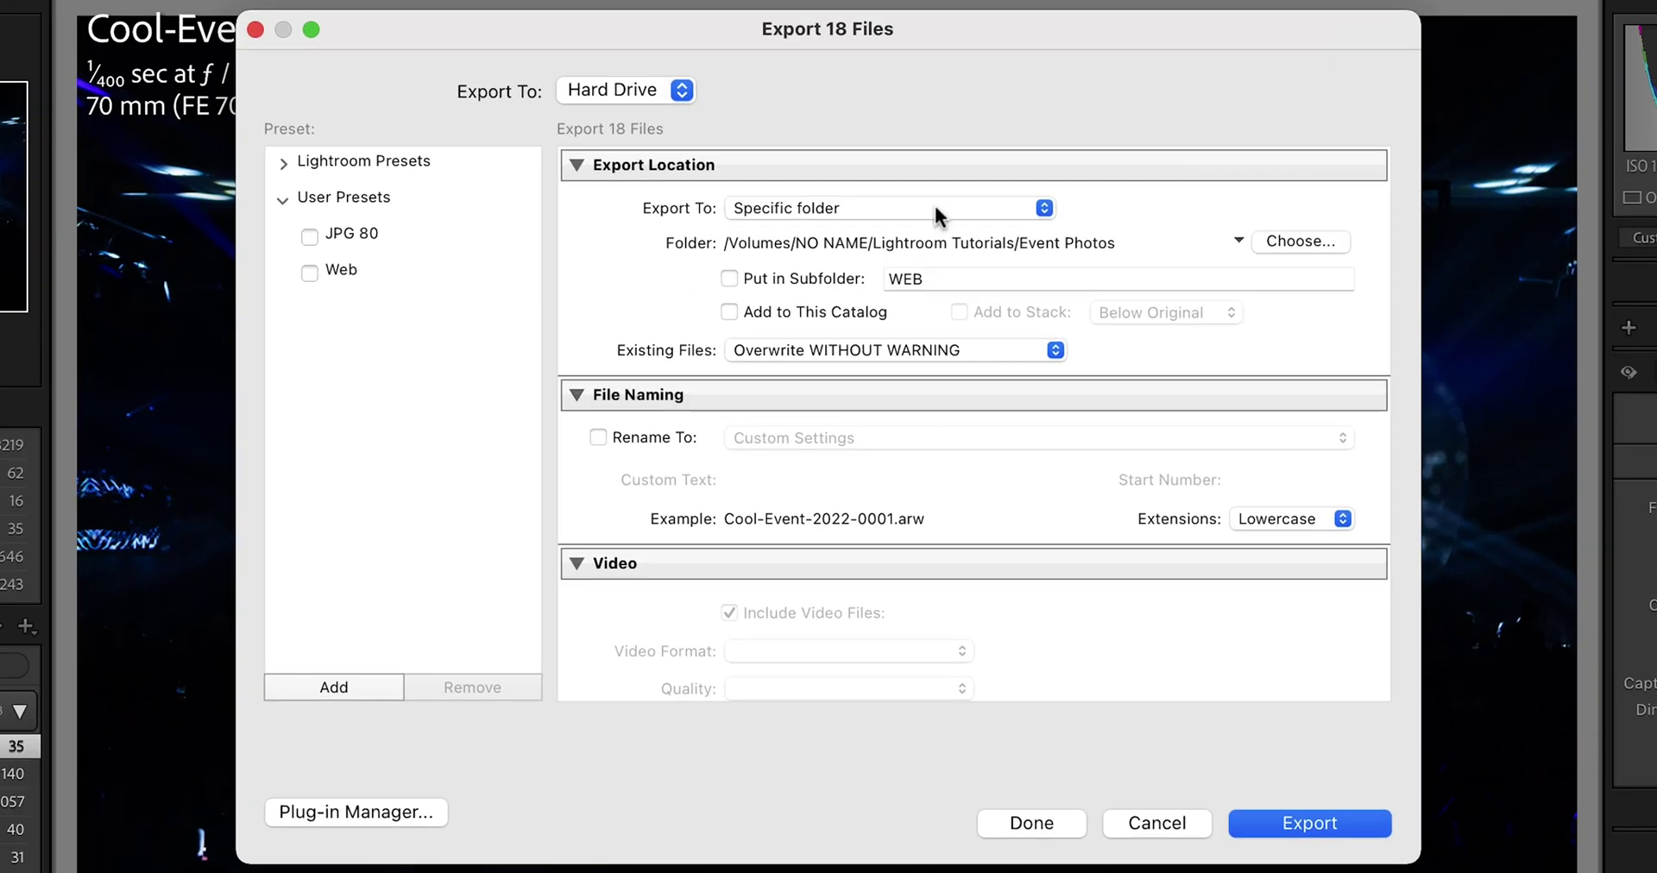
{"action": "left_click", "coordinate": [846, 215]}
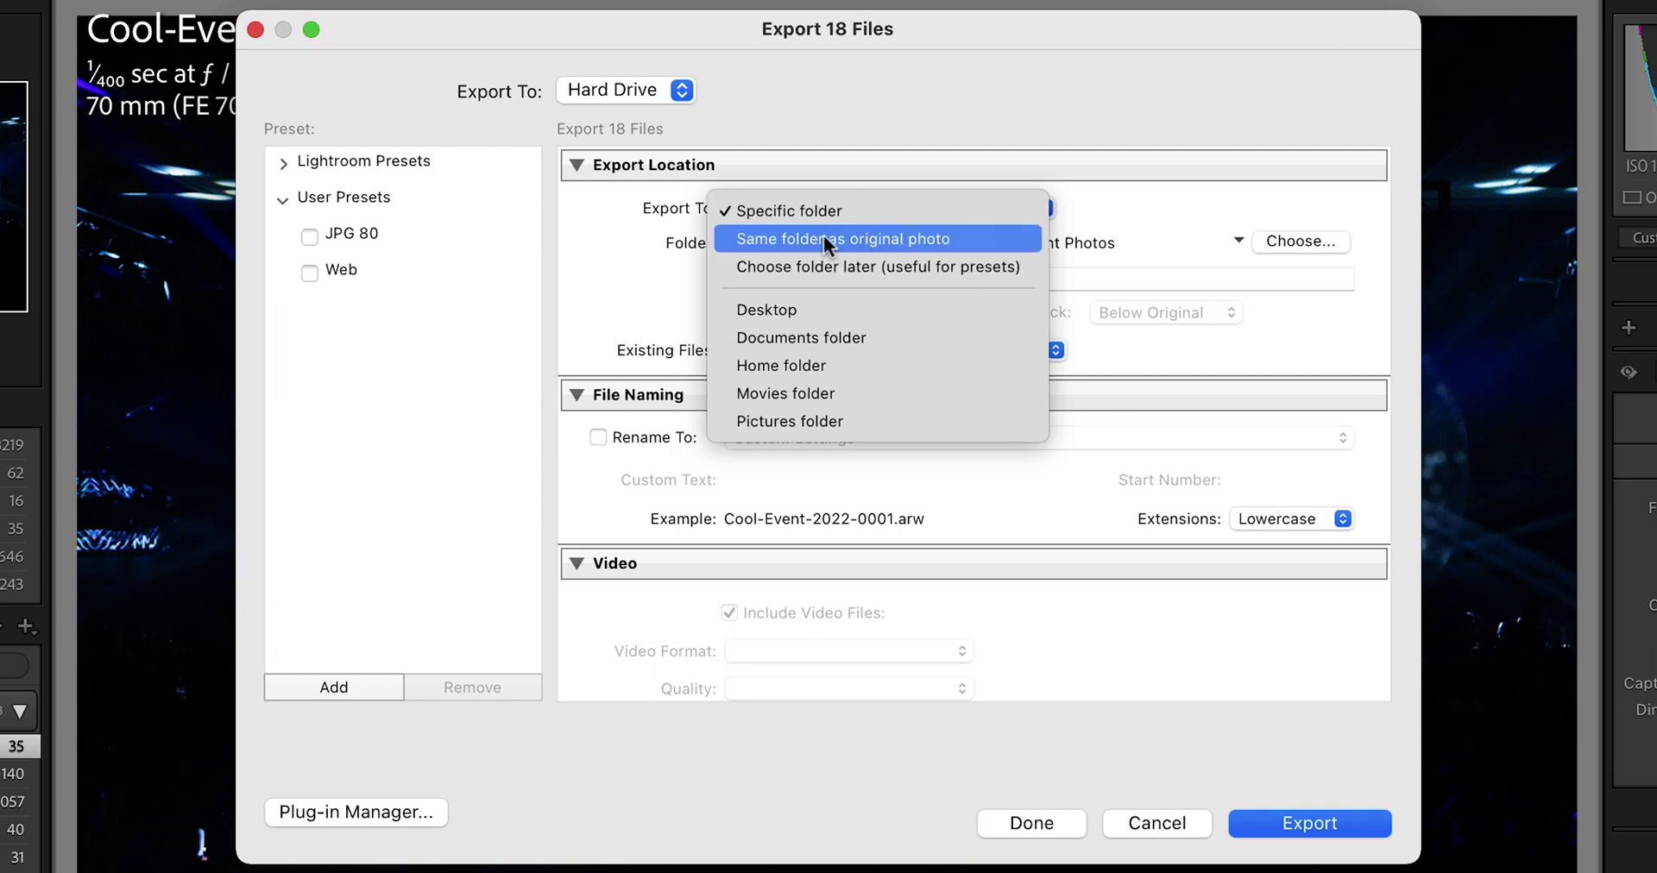
{"action": "left_click", "coordinate": [823, 239]}
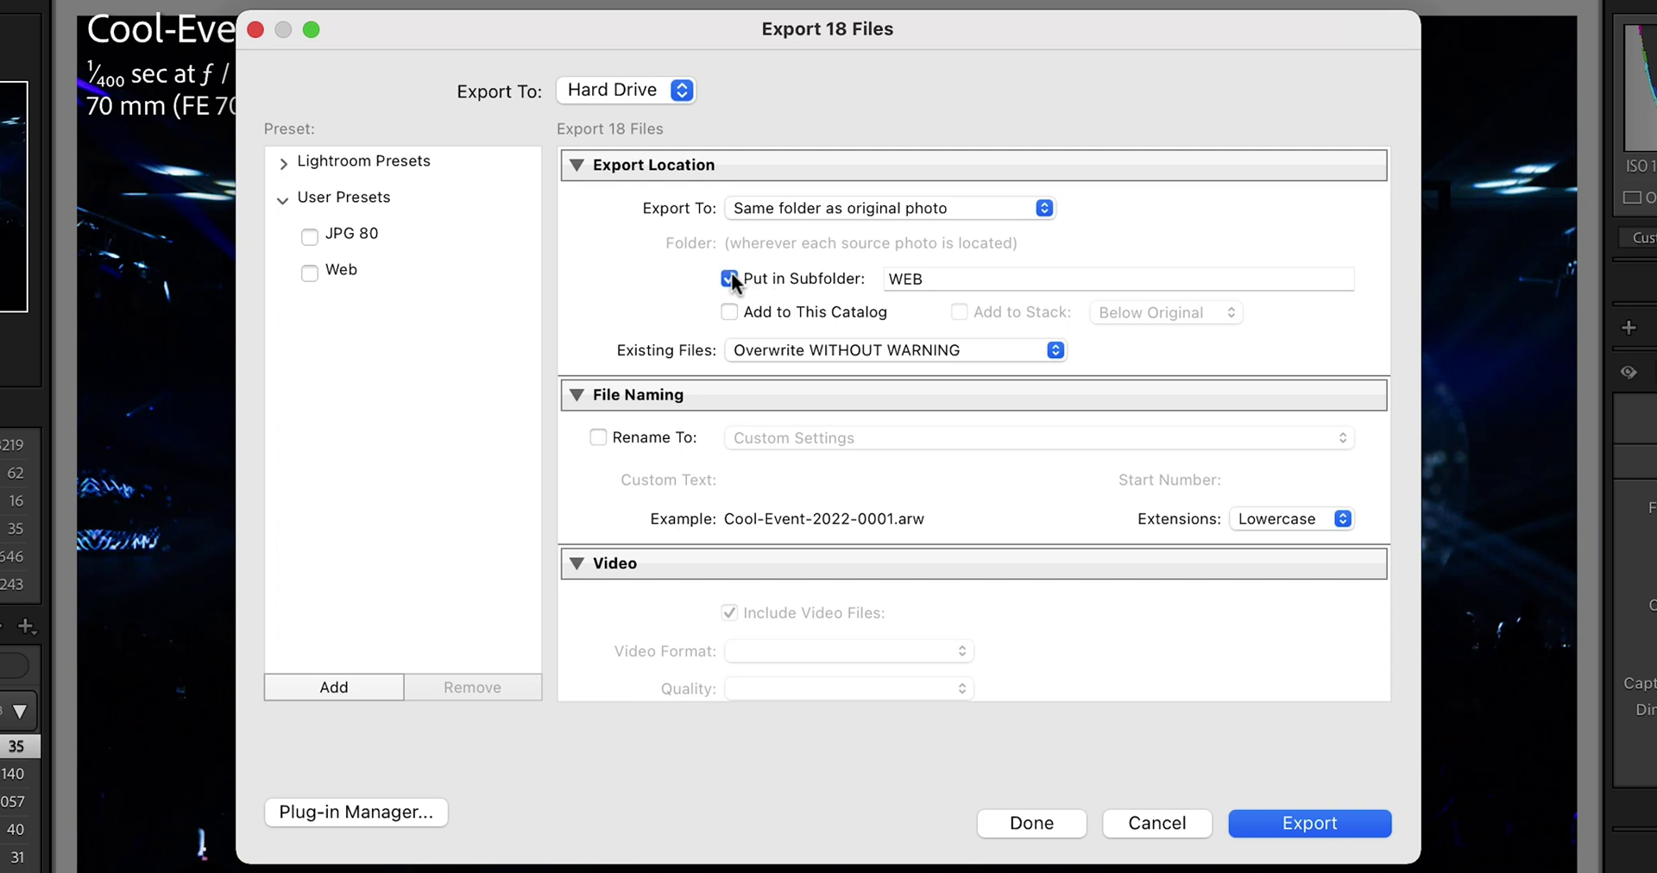
Put the exports in a subfolder named WEB.
{"action": "left_click", "coordinate": [957, 278]}
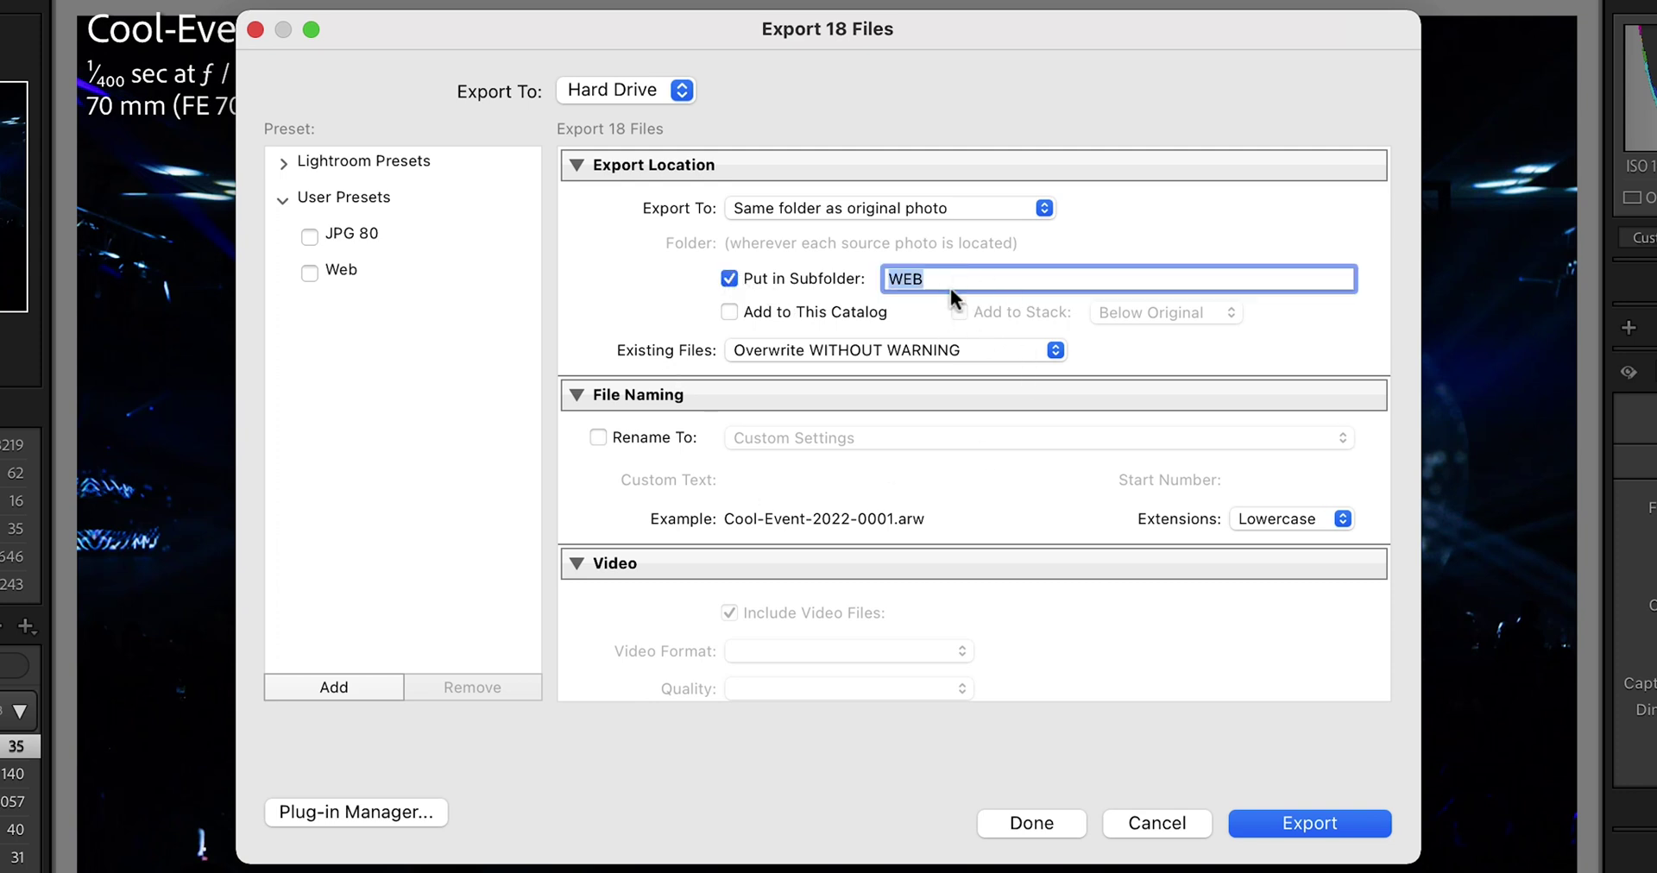
{"action": "left_click", "coordinate": [966, 277]}
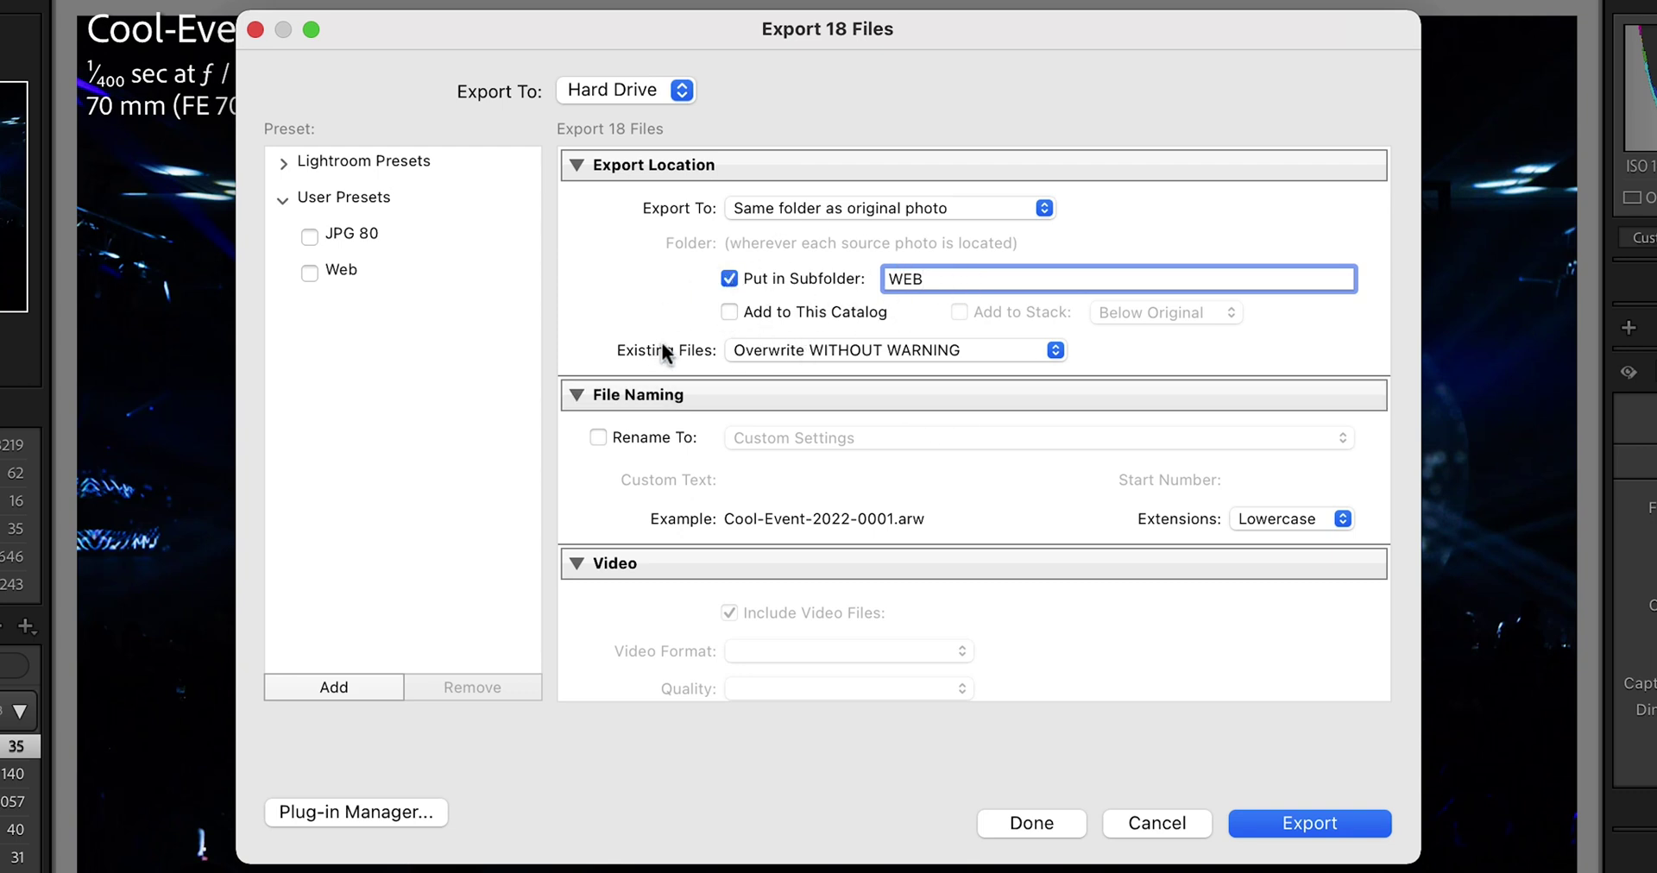
{"action": "left_click_drag", "start_coordinate": [932, 278], "coordinate": [884, 278]}
{"action": "left_click", "coordinate": [954, 278]}
{"action": "double_click", "coordinate": [956, 278]}
{"action": "left_click", "coordinate": [959, 278]}
Keep overwriting existing files without warning and turn on Rename To.
{"action": "scroll", "coordinate": [681, 302], "scroll_direction": "down", "scroll_amount": 2}
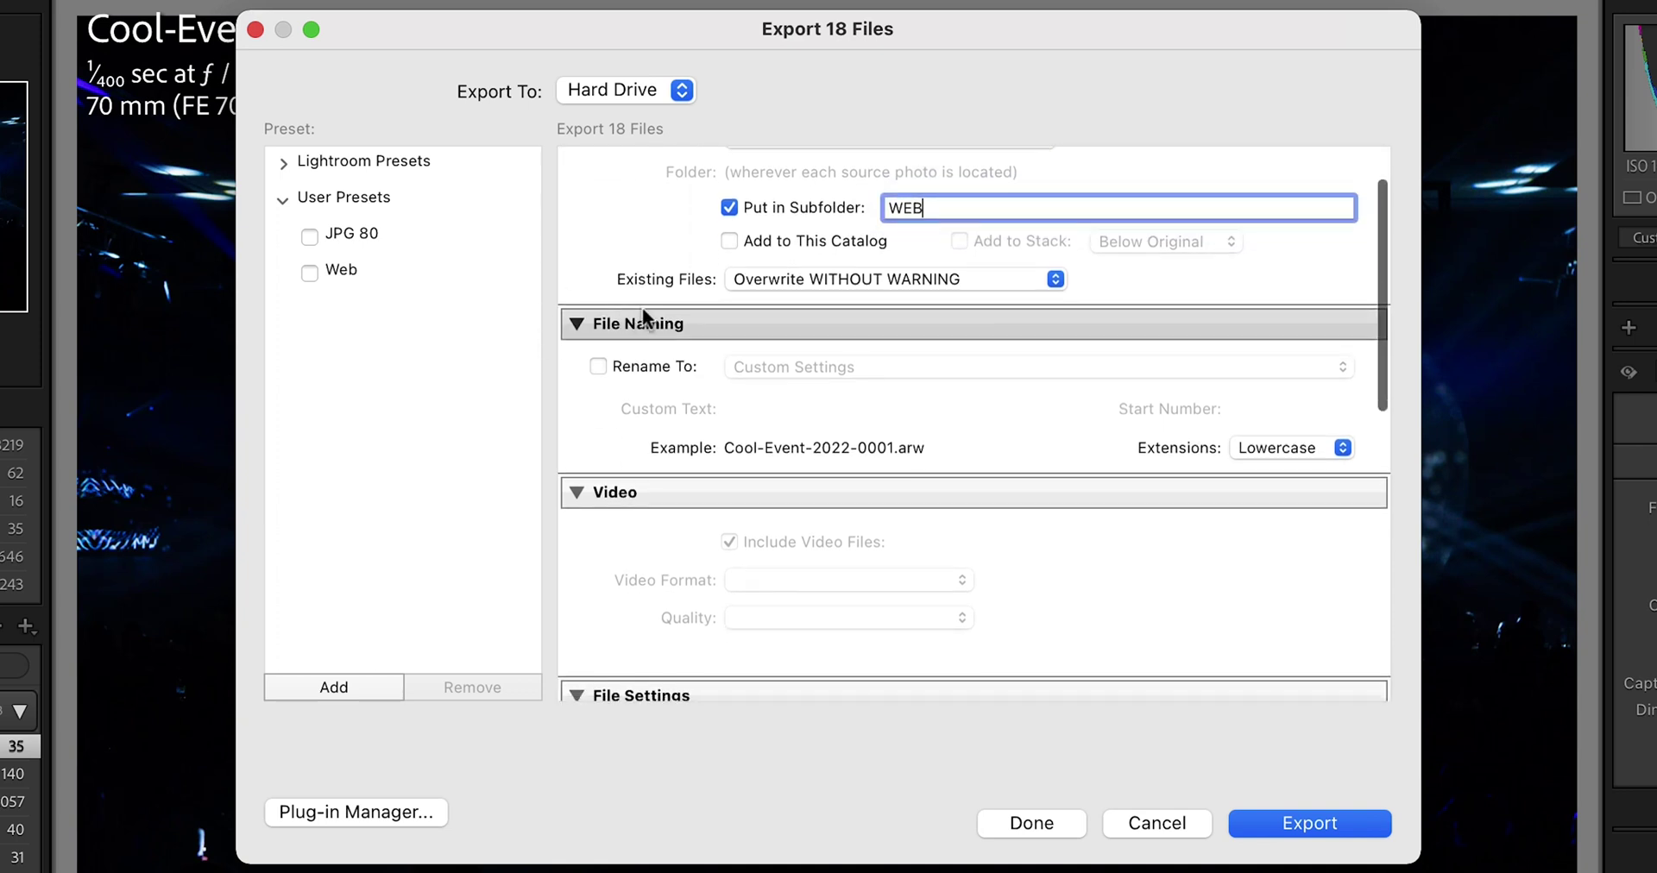
{"action": "left_click", "coordinate": [752, 280]}
{"action": "left_click", "coordinate": [753, 278]}
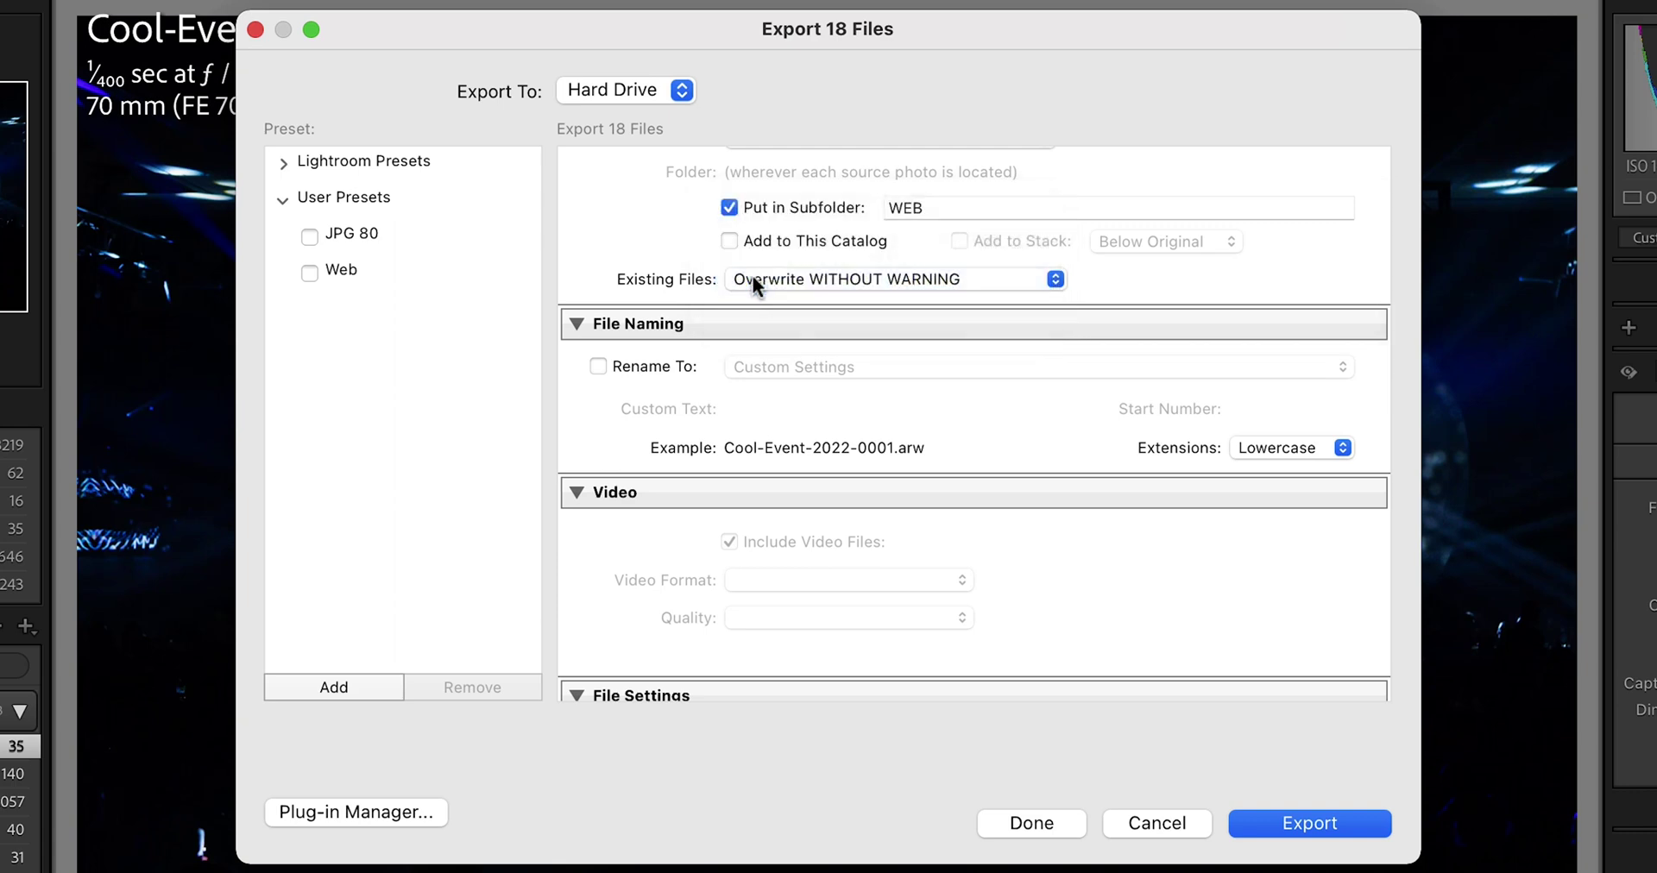
{"action": "scroll", "coordinate": [663, 255], "scroll_direction": "down", "scroll_amount": 1}
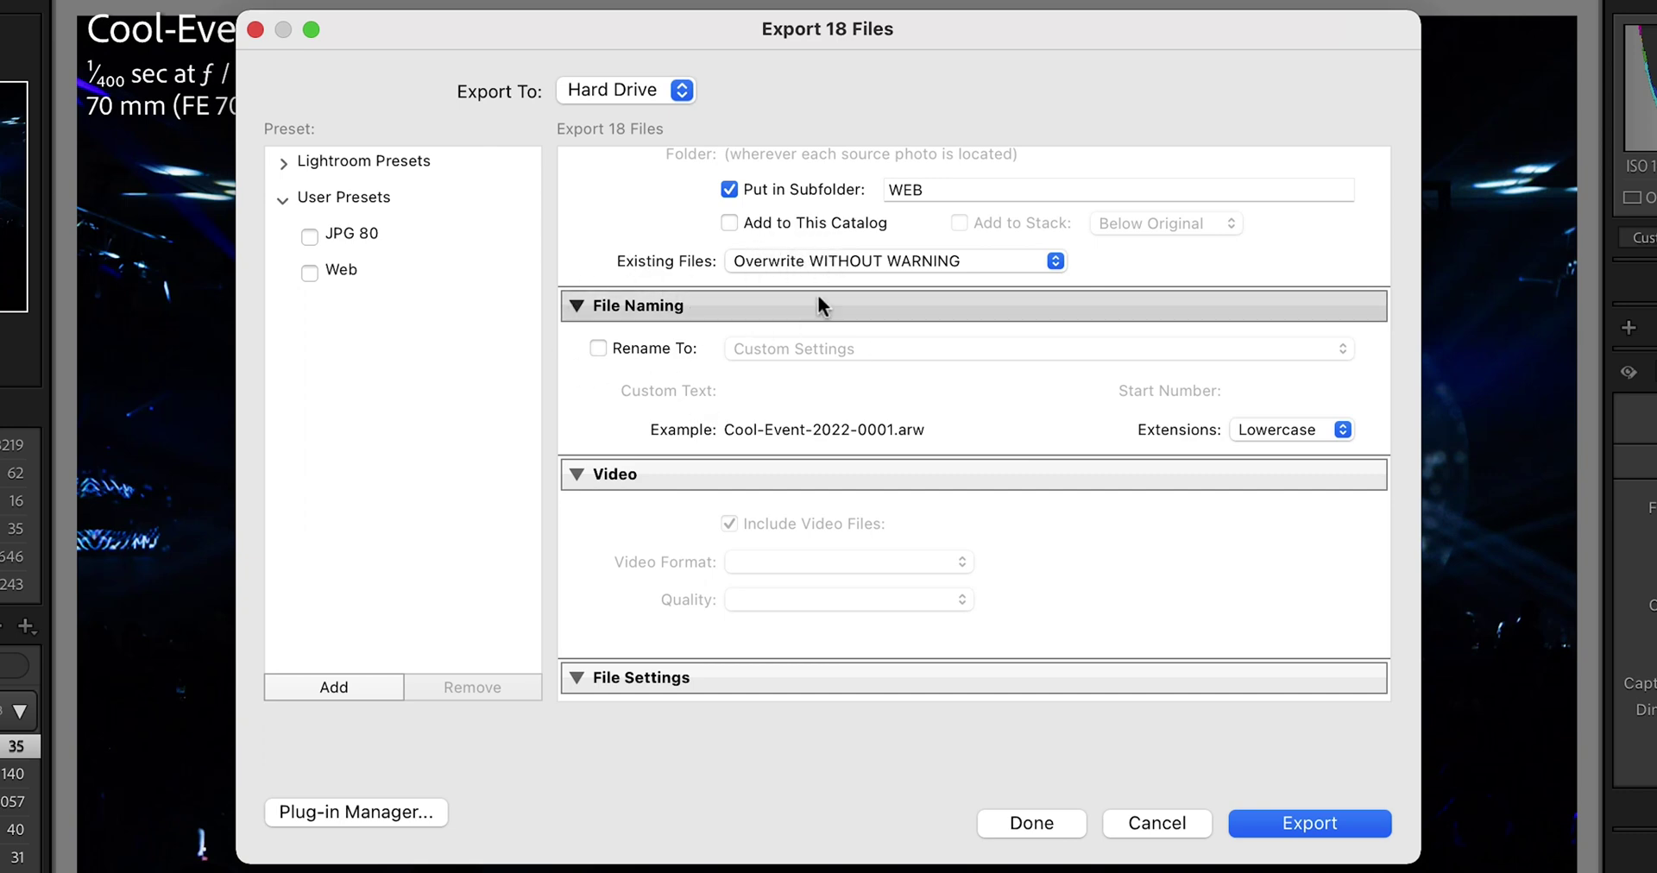
{"action": "left_click", "coordinate": [598, 349]}
Build a Filename-WEB rename template giving names like Cool-Event-2022-0001-WEB.
{"action": "left_click", "coordinate": [889, 349]}
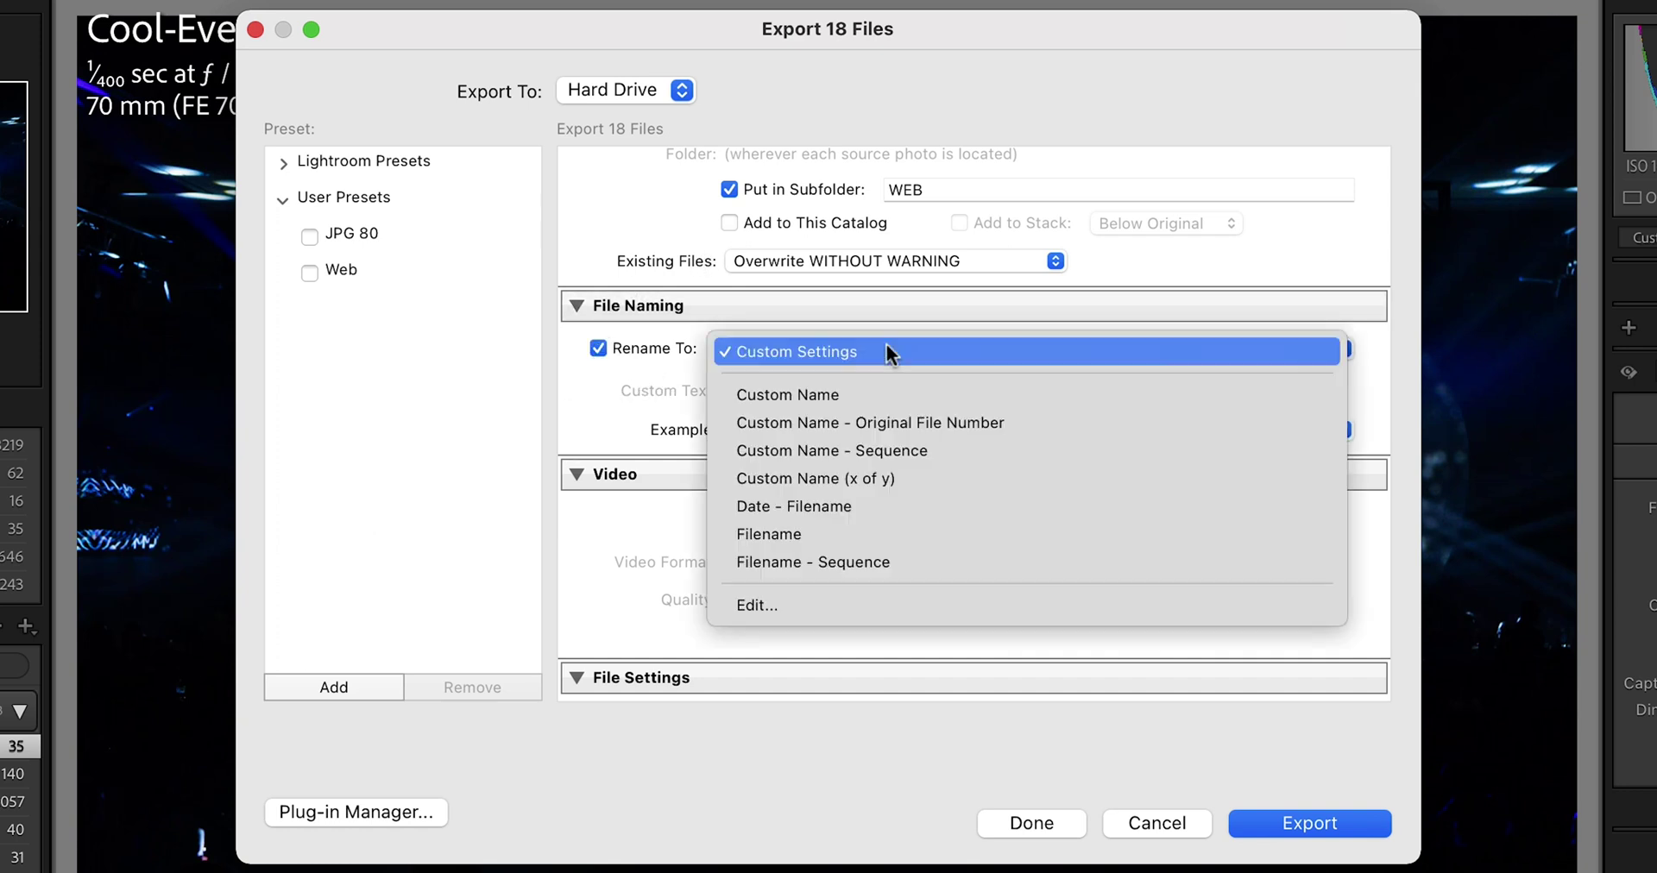
{"action": "left_click", "coordinate": [844, 604]}
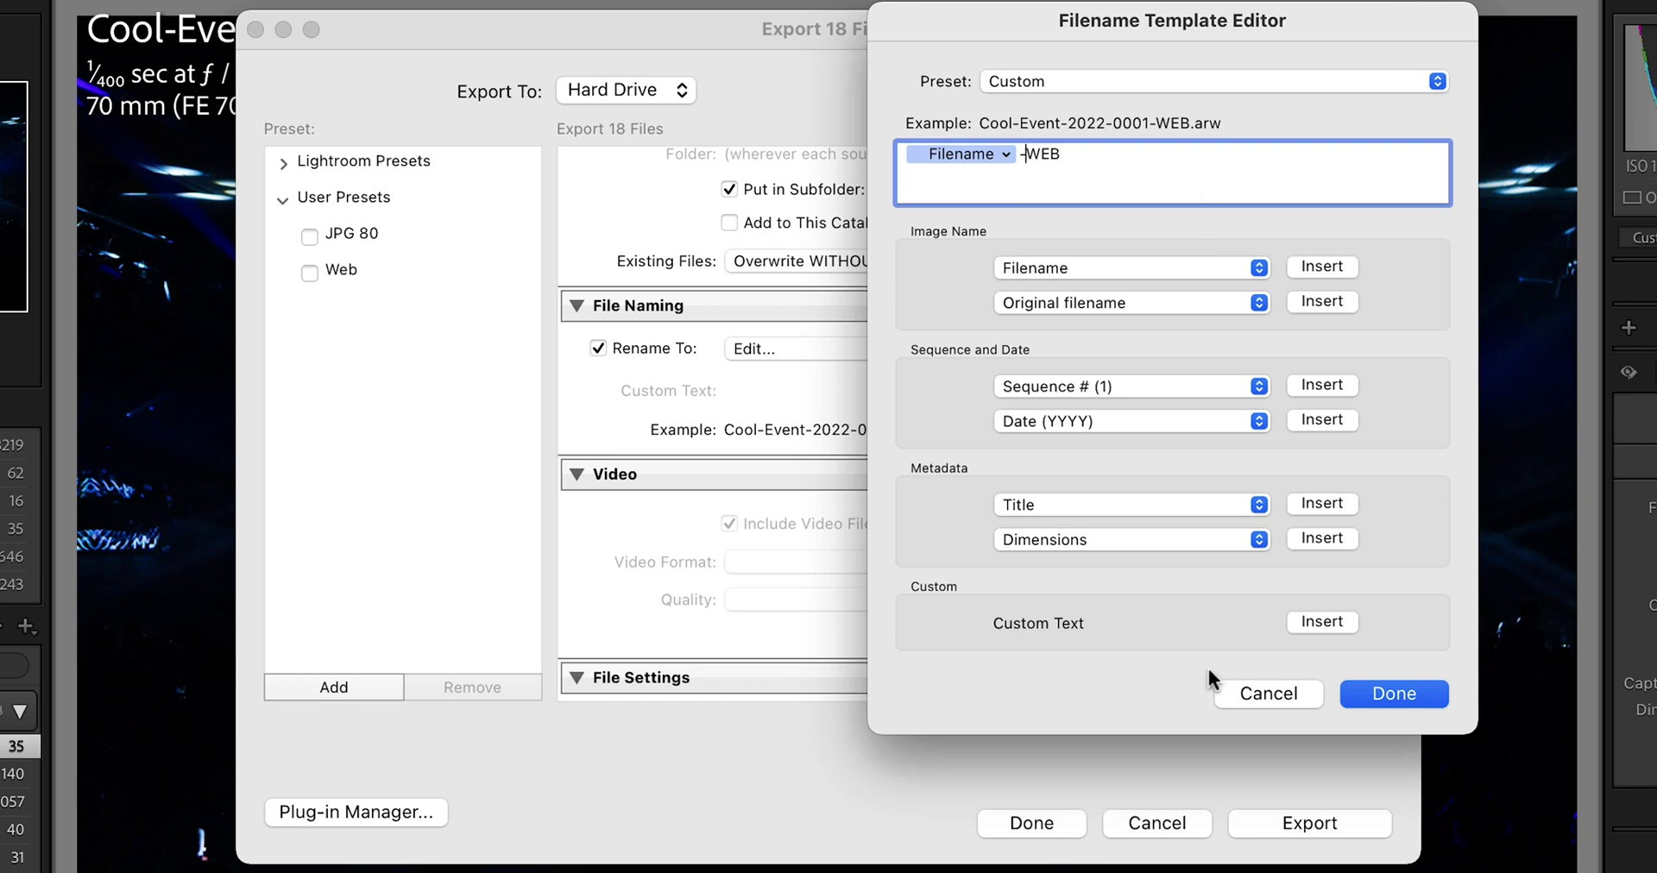
{"action": "left_click", "coordinate": [1389, 693]}
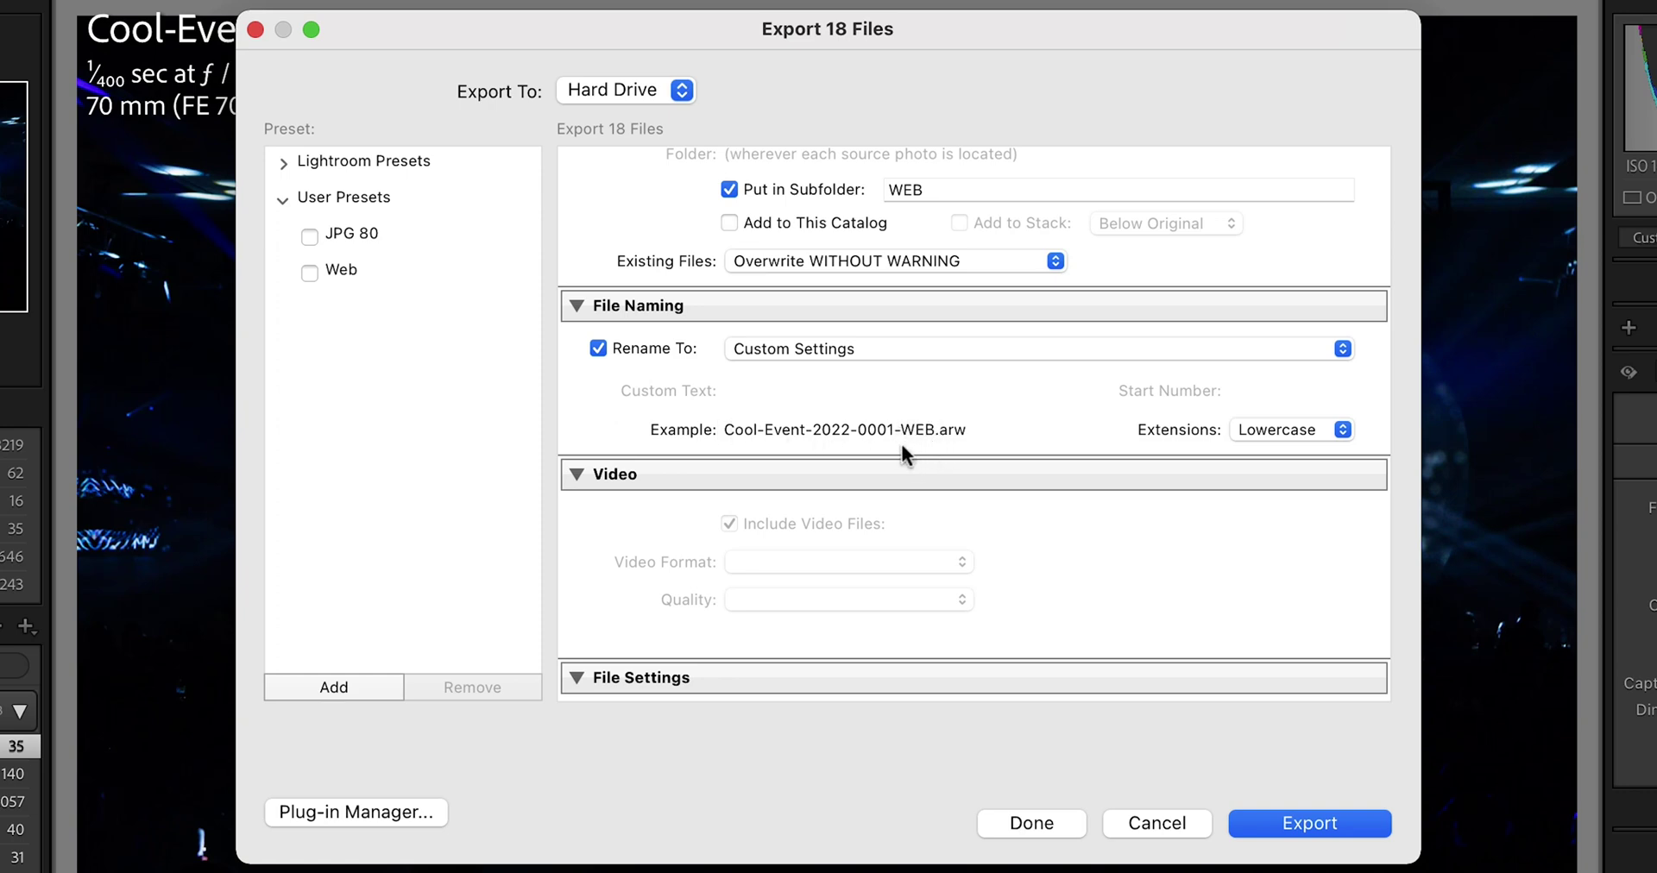
Set the export format to sRGB JPEG with the file size limited to 500 K.
{"action": "scroll", "coordinate": [866, 436], "scroll_direction": "down", "scroll_amount": 10}
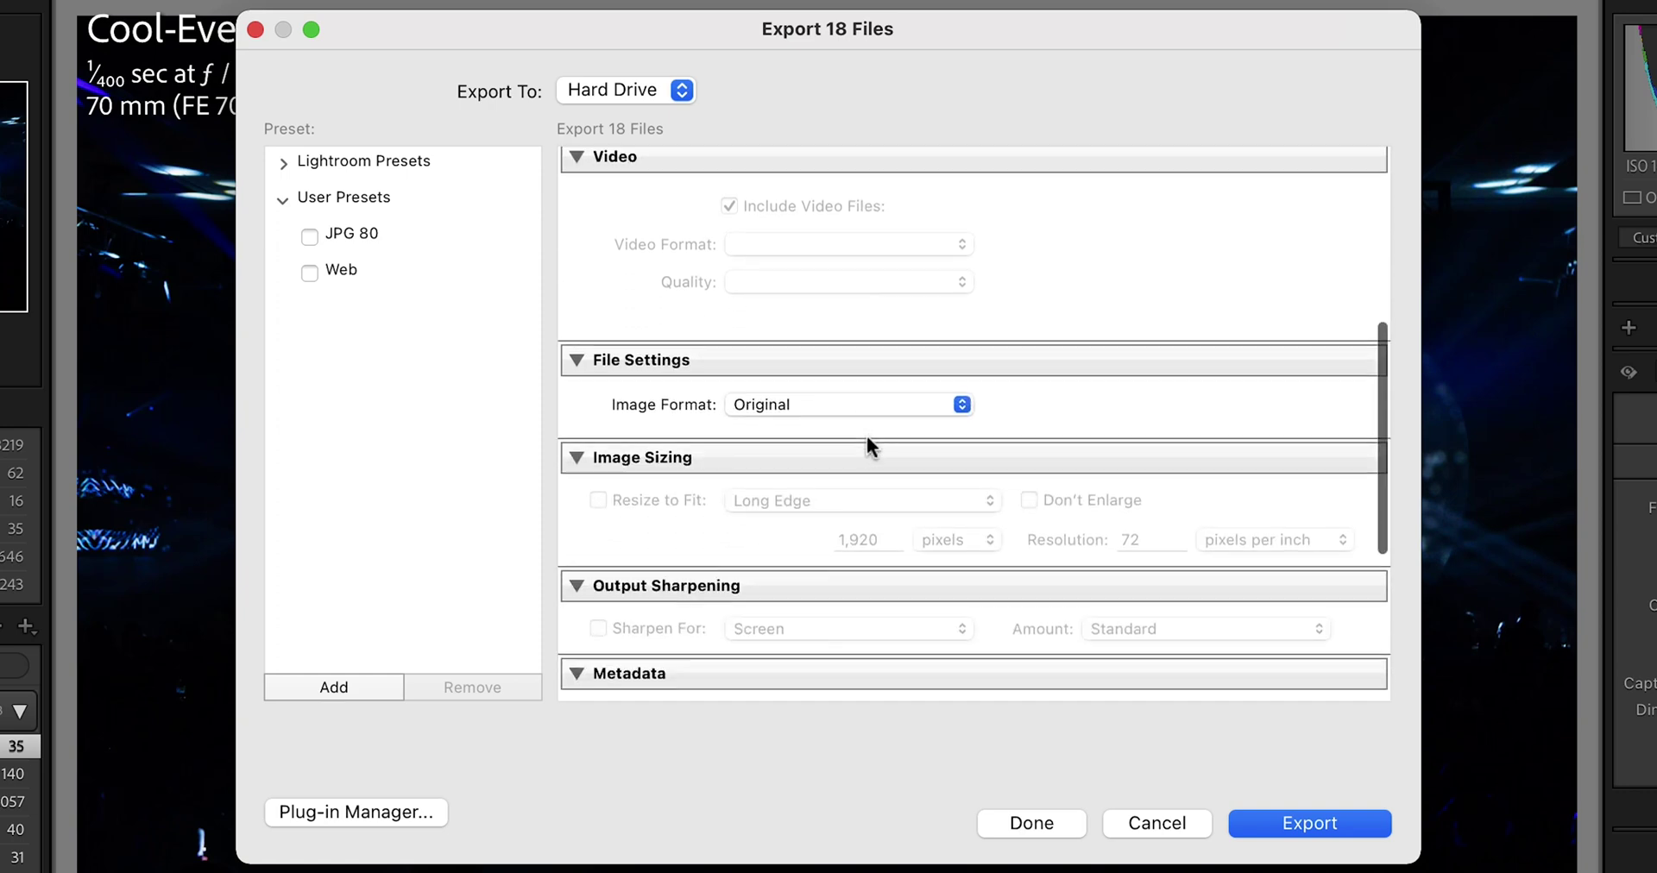
{"action": "scroll", "coordinate": [866, 437], "scroll_direction": "down", "scroll_amount": 2}
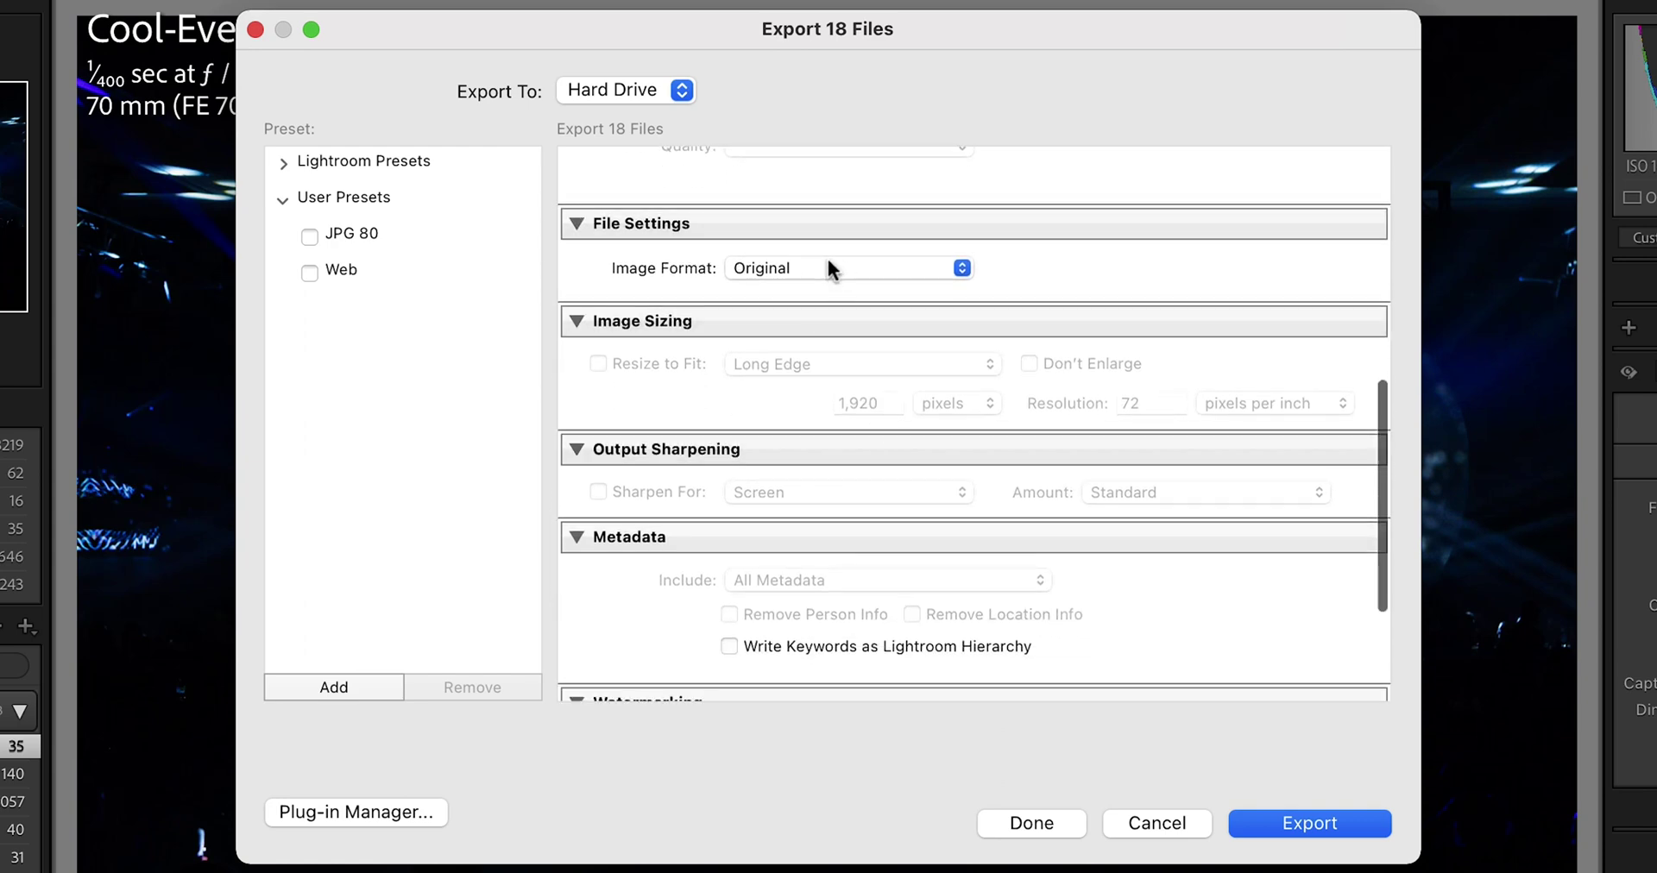
{"action": "left_click", "coordinate": [829, 266]}
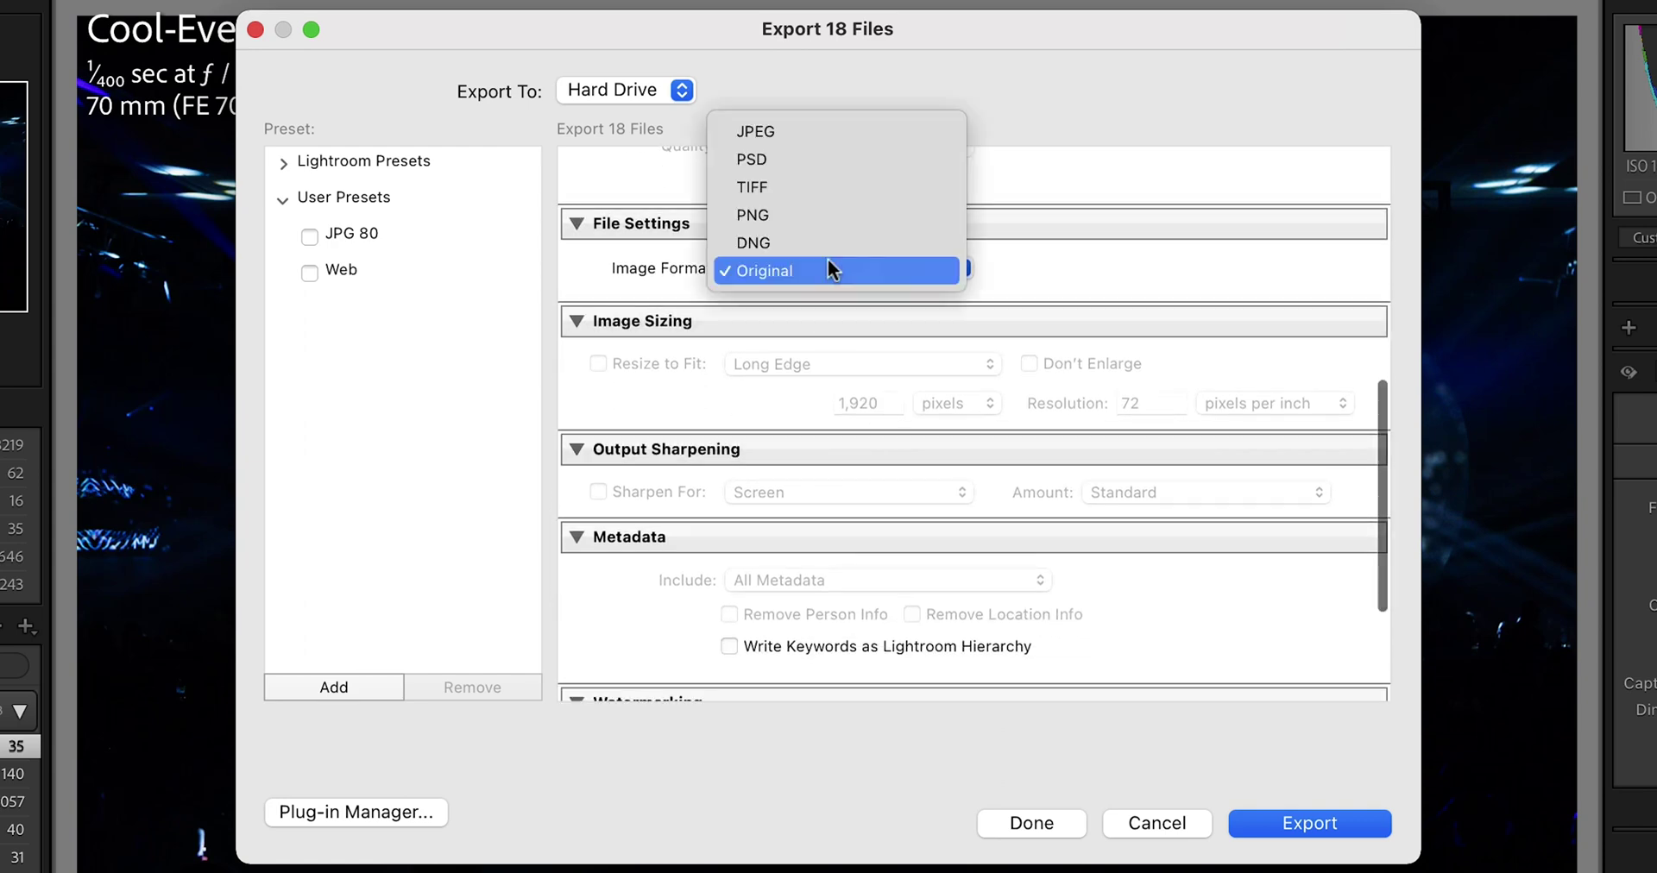
{"action": "left_click", "coordinate": [857, 132]}
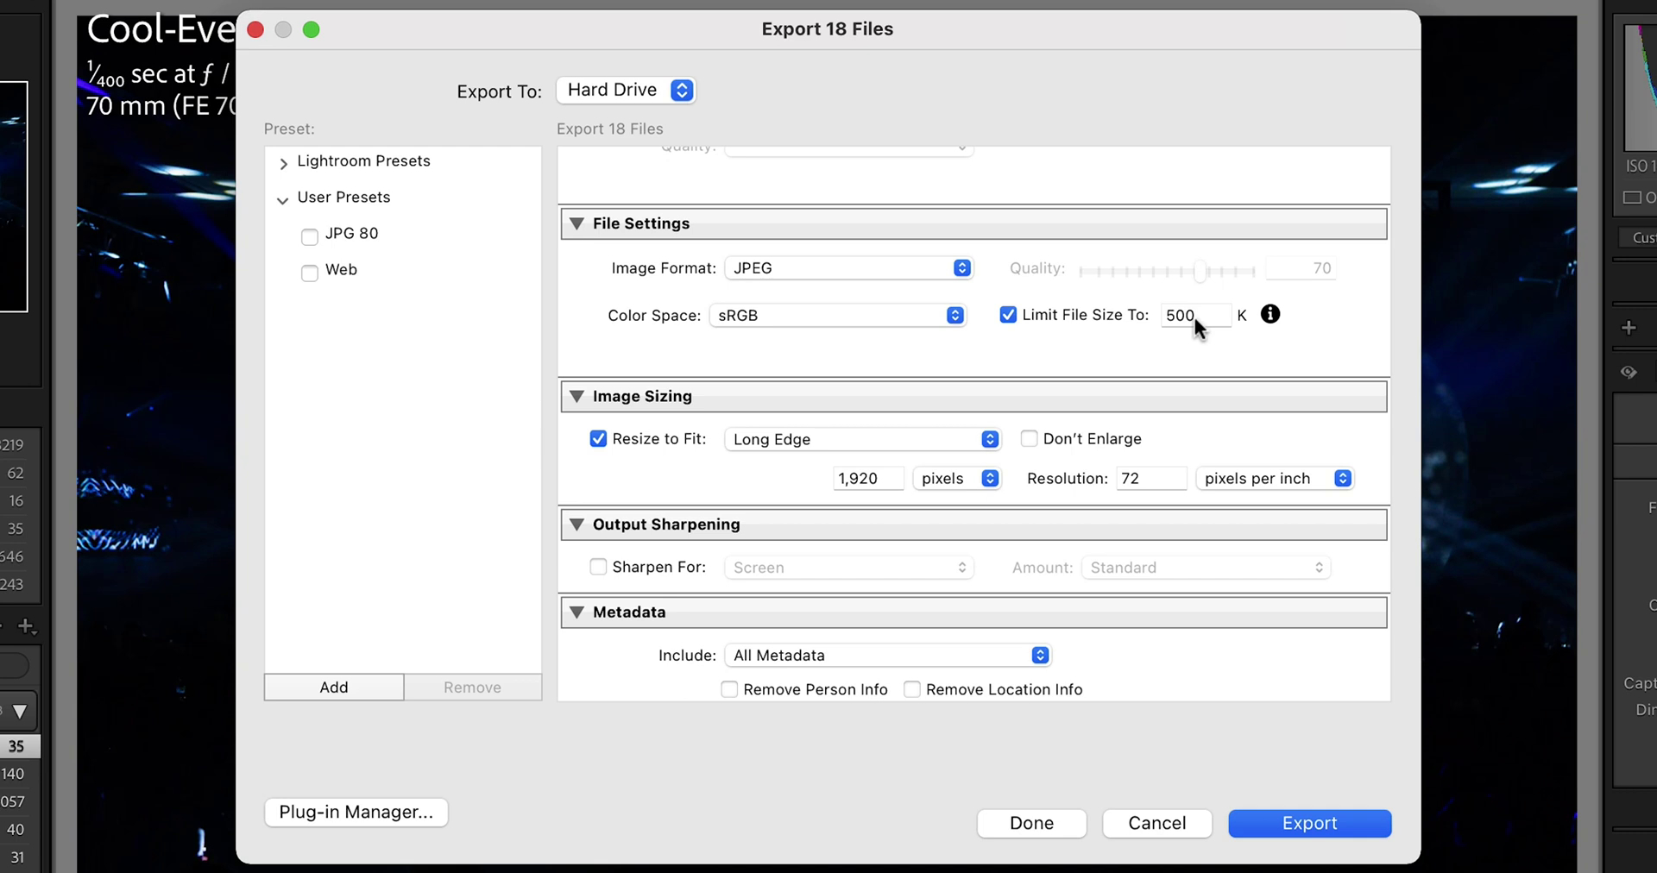
{"action": "mouse_move", "coordinate": [1194, 318]}
{"action": "double_click", "coordinate": [1191, 312]}
{"action": "left_click", "coordinate": [1113, 357]}
{"action": "scroll", "coordinate": [1110, 344], "scroll_direction": "down", "scroll_amount": 3}
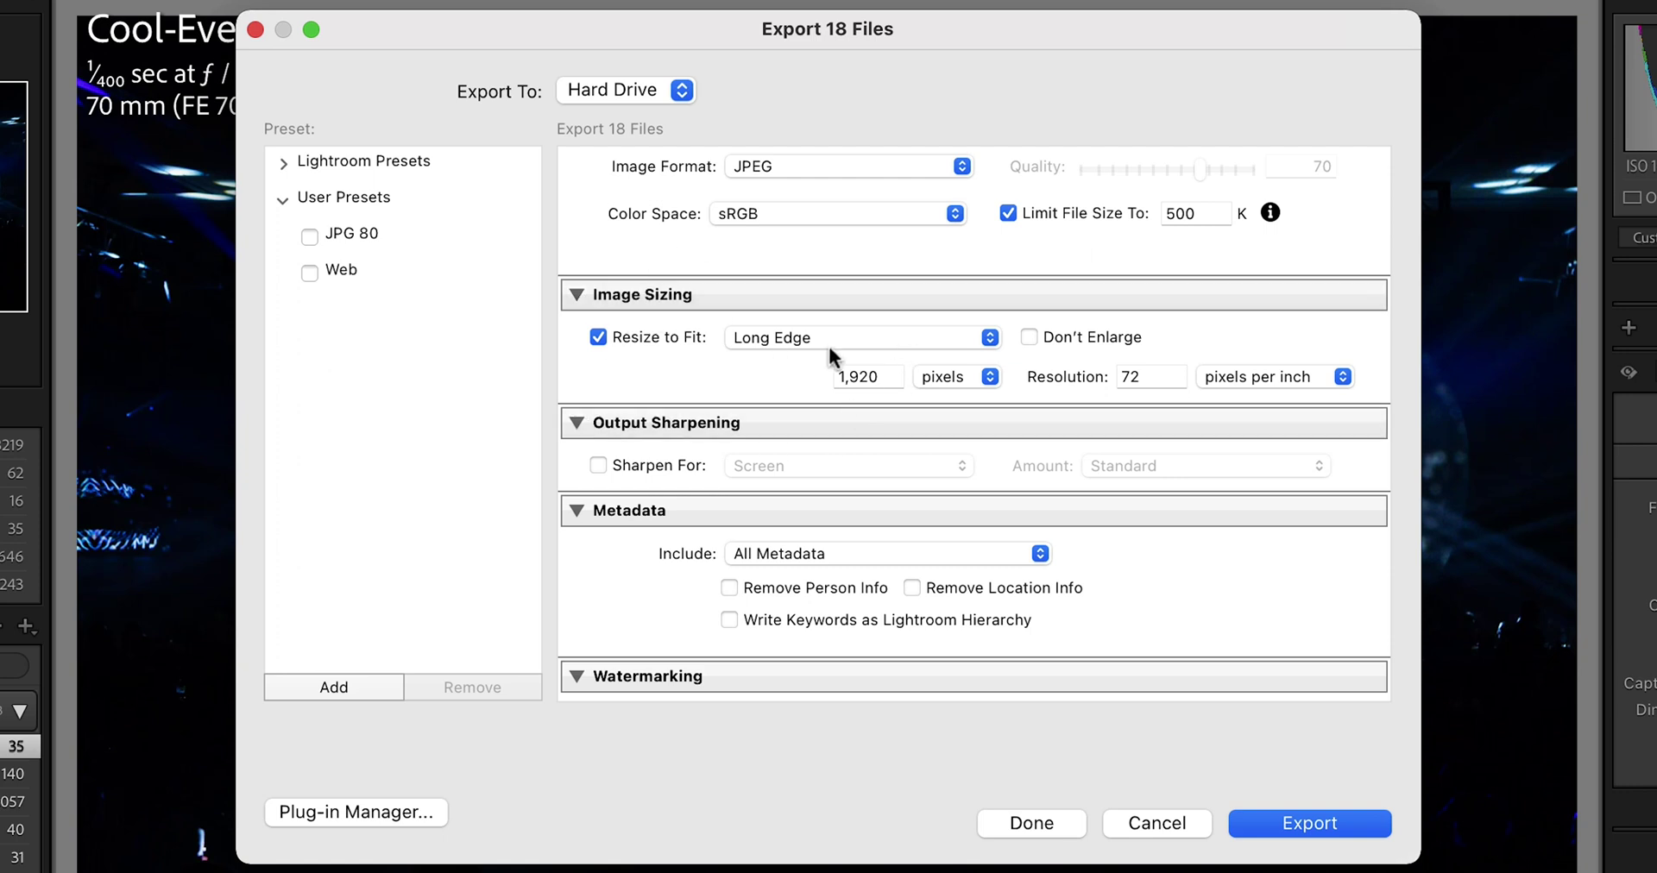
Resize to a 1,920 px long edge at 72 ppi and run the WEB export.
{"action": "left_click", "coordinate": [924, 337]}
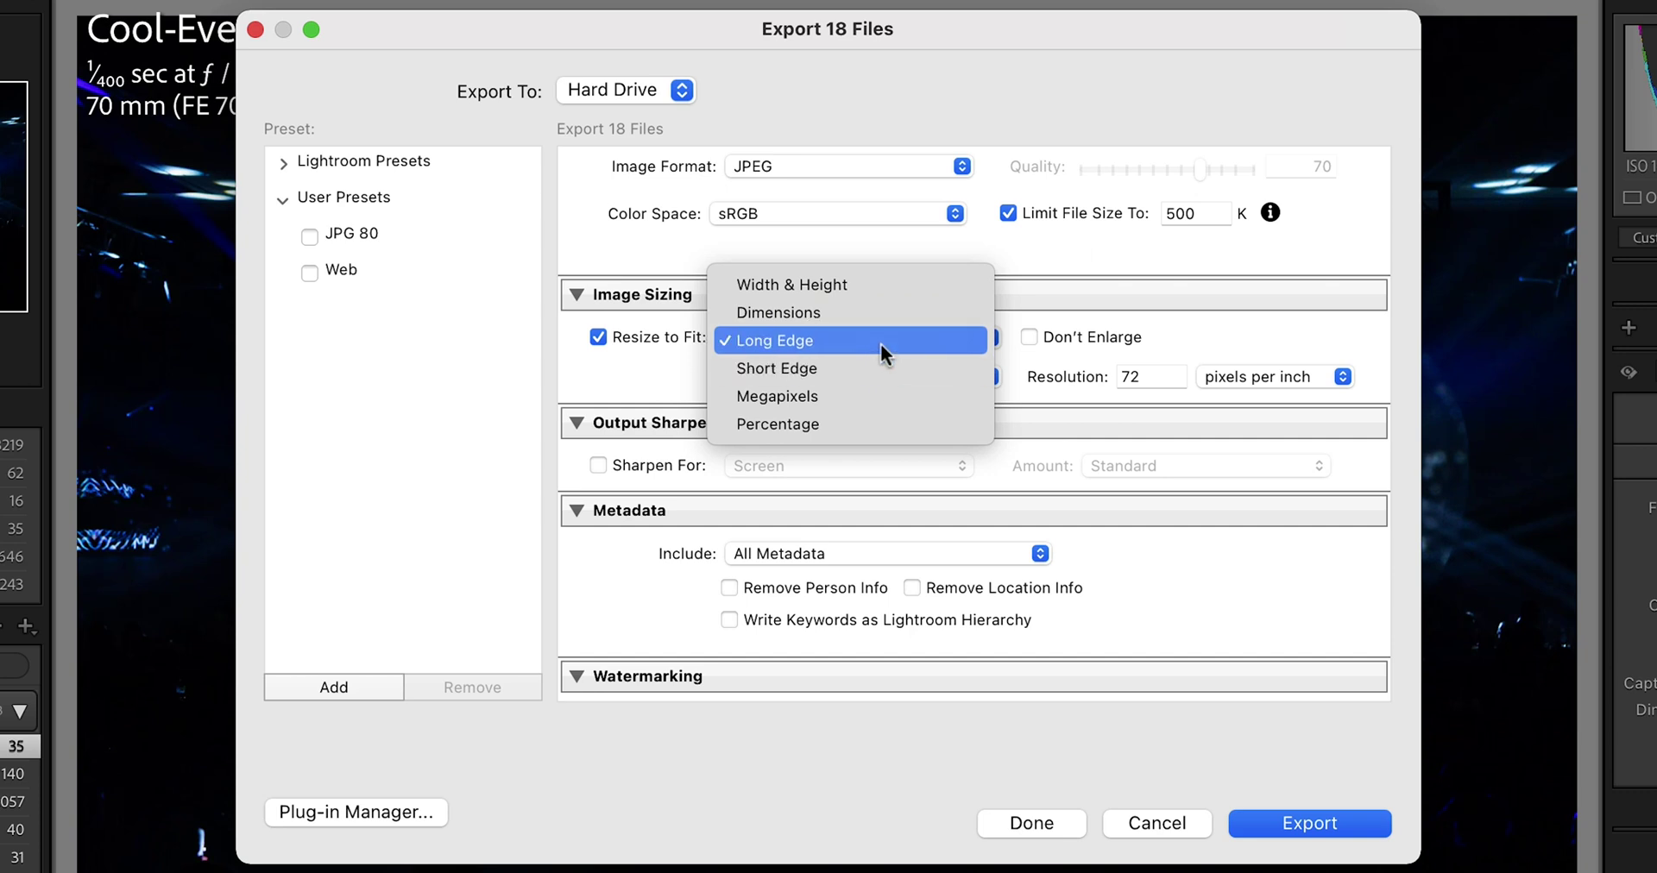
{"action": "left_click", "coordinate": [880, 342]}
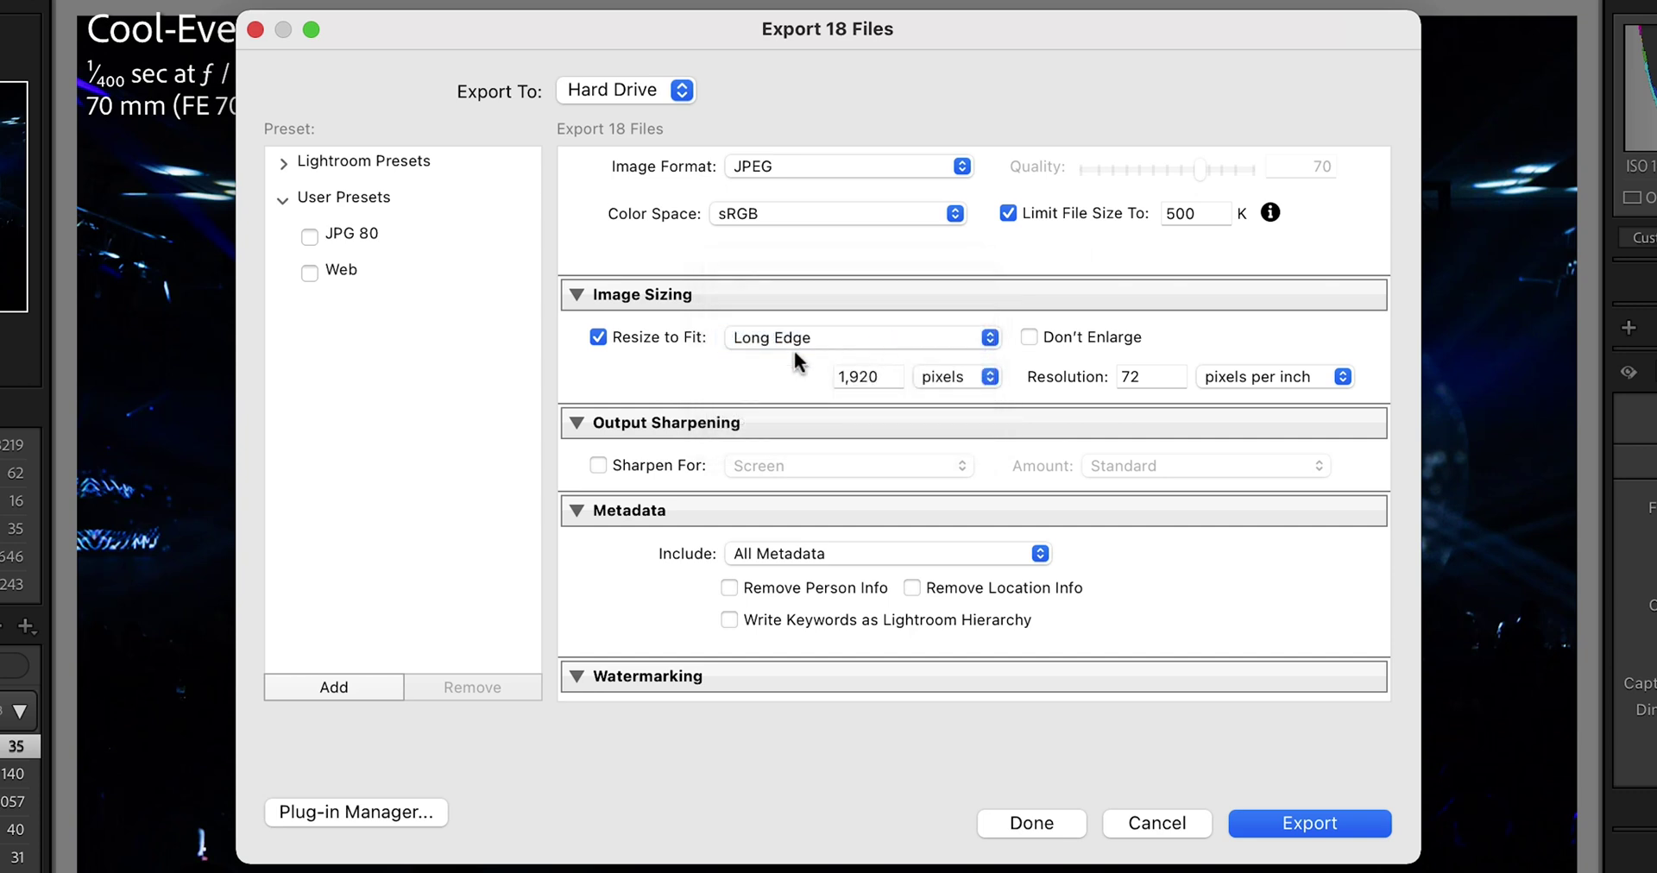
{"action": "left_click", "coordinate": [891, 374]}
{"action": "left_click", "coordinate": [801, 386]}
{"action": "left_click", "coordinate": [876, 378]}
{"action": "left_click", "coordinate": [798, 379]}
{"action": "left_click", "coordinate": [1165, 373]}
{"action": "left_click", "coordinate": [1176, 361]}
{"action": "scroll", "coordinate": [1158, 360], "scroll_direction": "down", "scroll_amount": 5}
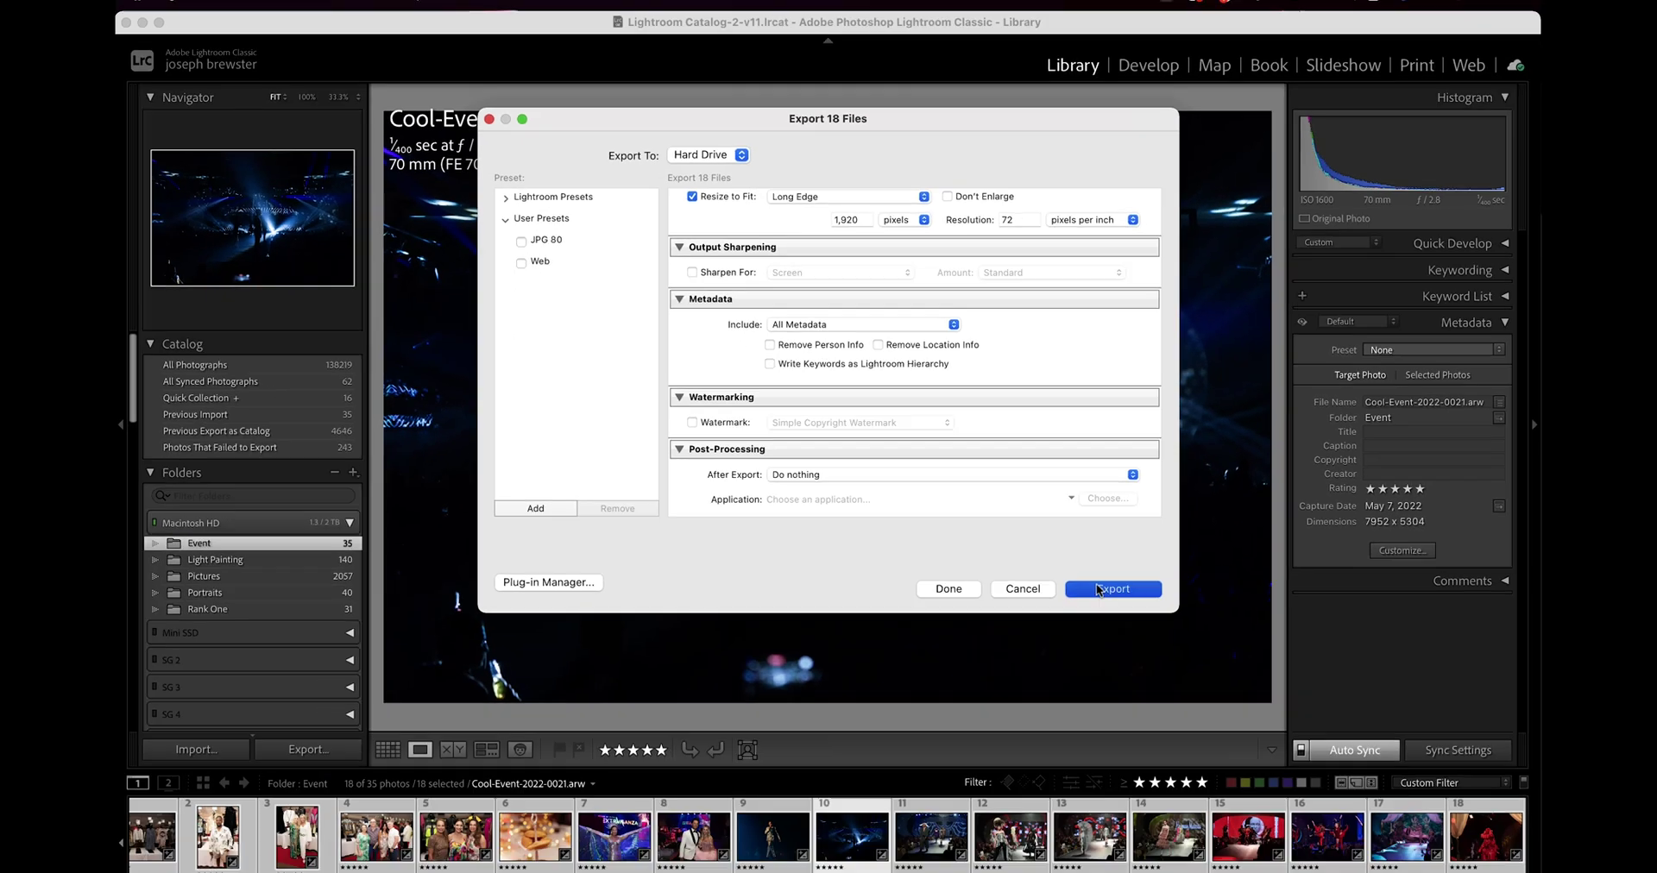
{"action": "left_click", "coordinate": [1312, 823]}
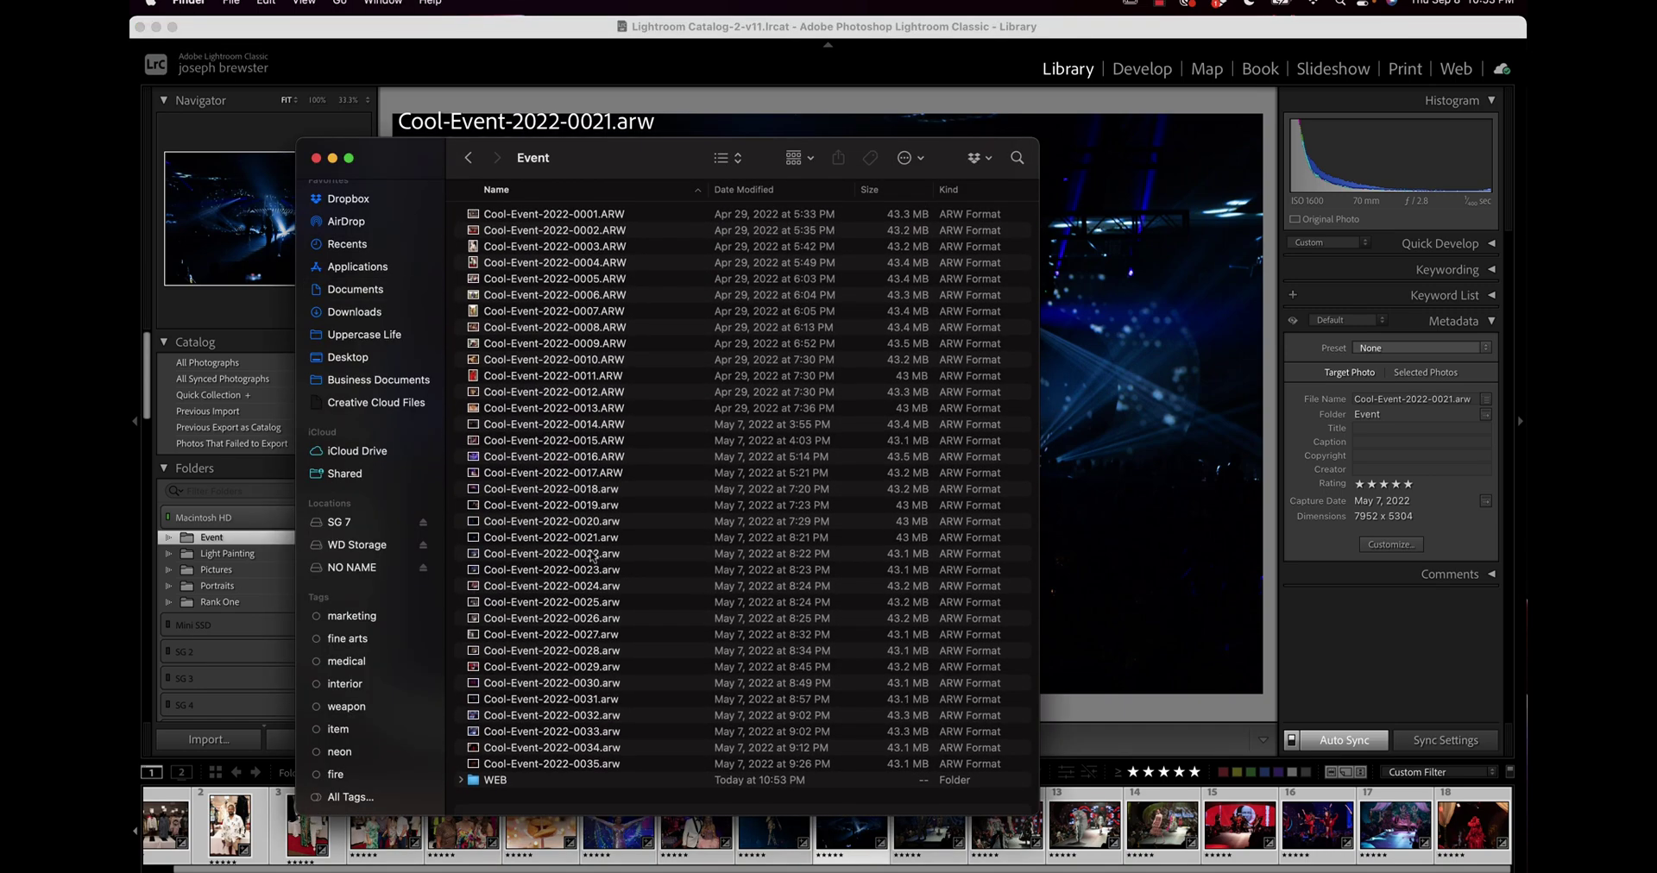
Open the WEB folder in Finder and preview several exported JPEGs in Quick Look.
{"action": "left_click", "coordinate": [491, 779]}
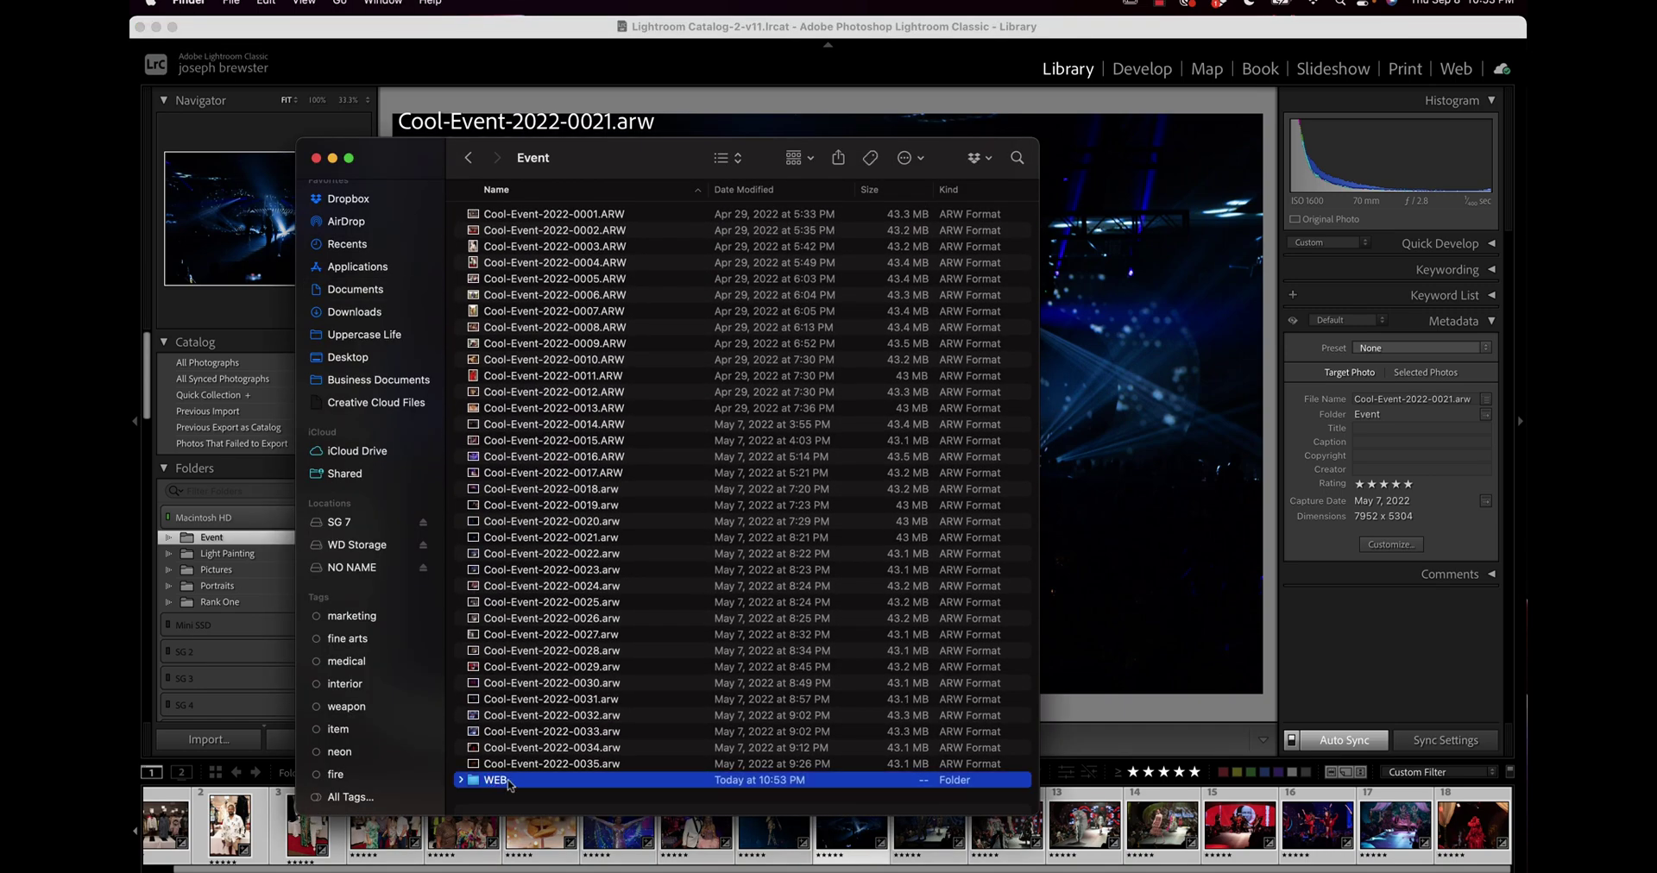
{"action": "double_click", "coordinate": [508, 781]}
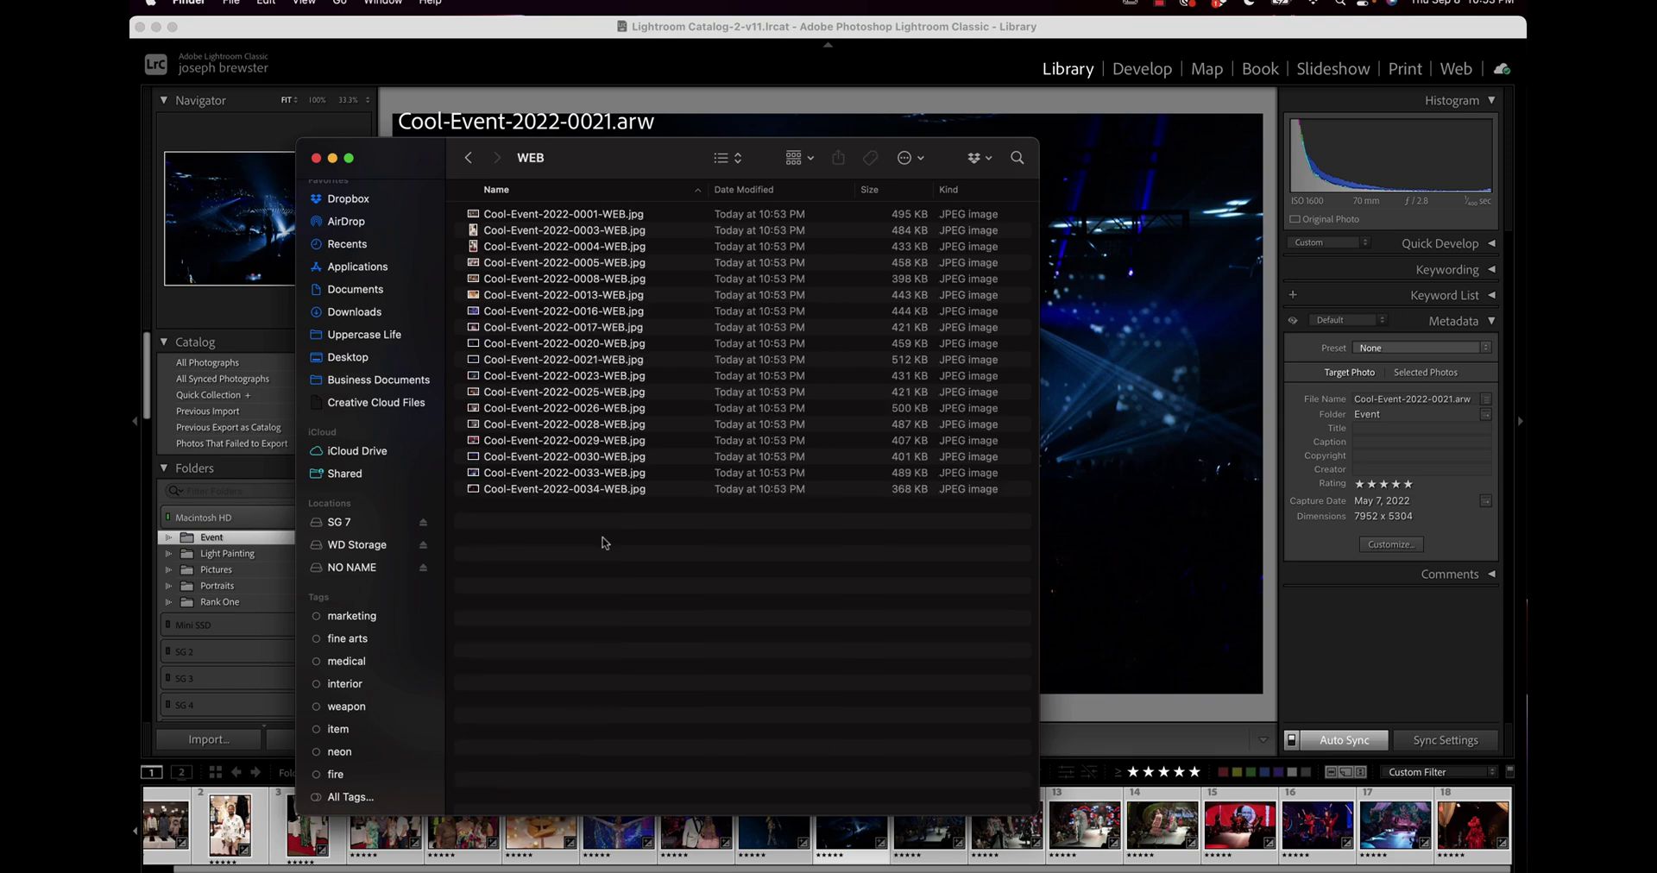
{"action": "left_click", "coordinate": [602, 213]}
{"action": "key", "text": "space"}
{"action": "key", "text": "Down"}
{"action": "key", "text": "Down"}
{"action": "key", "text": "Down"}
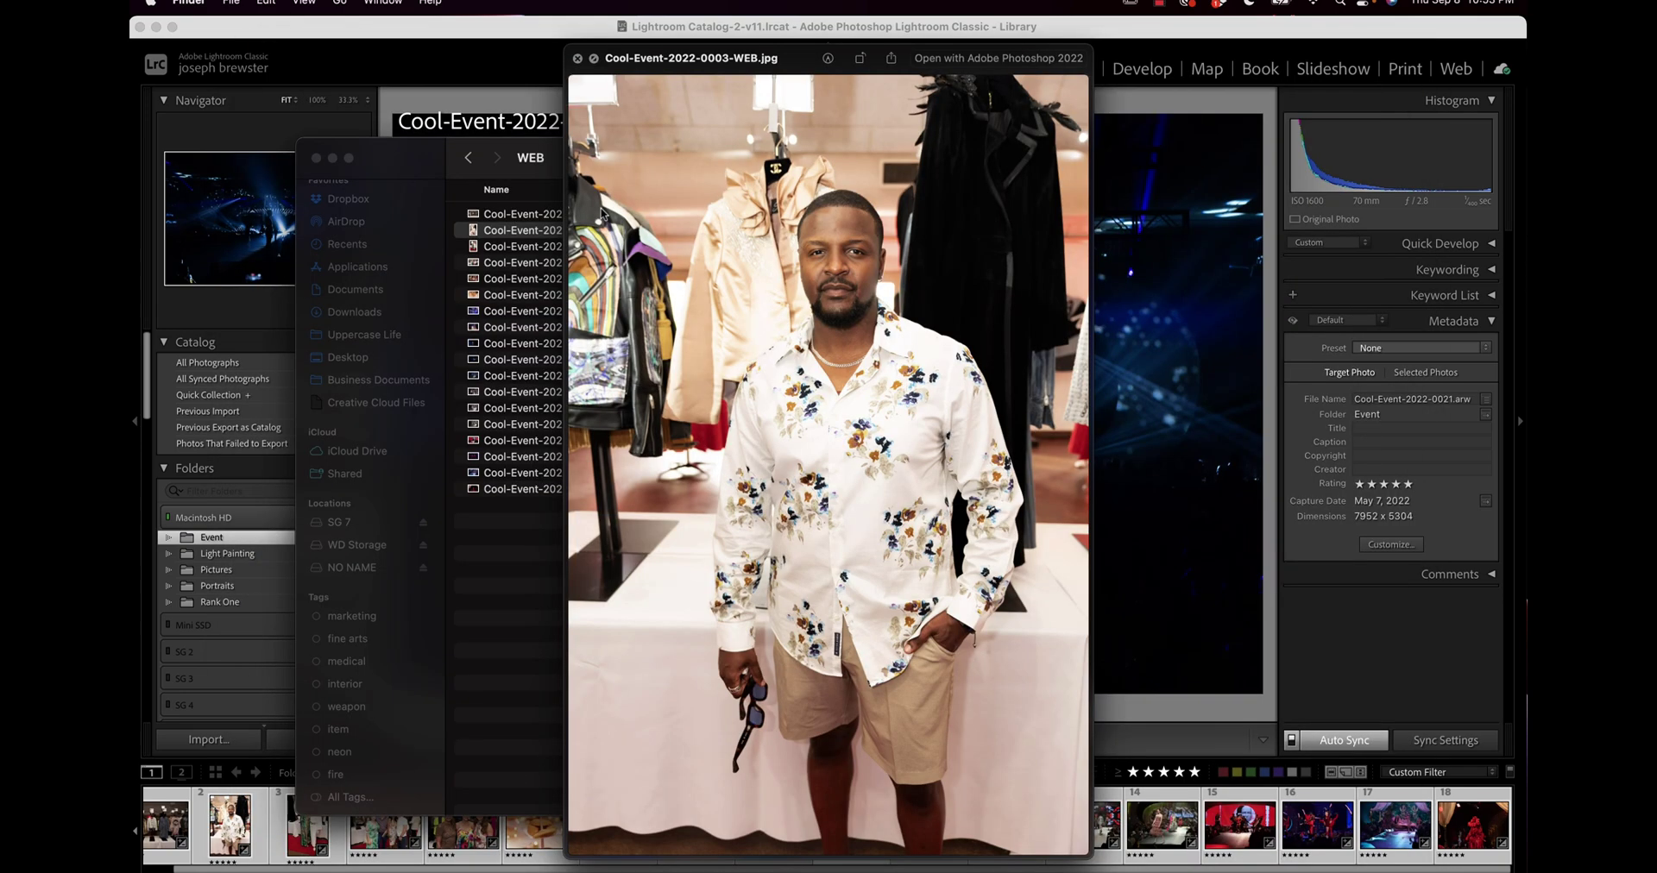
{"action": "key", "text": "Down"}
{"action": "key", "text": "Down"}
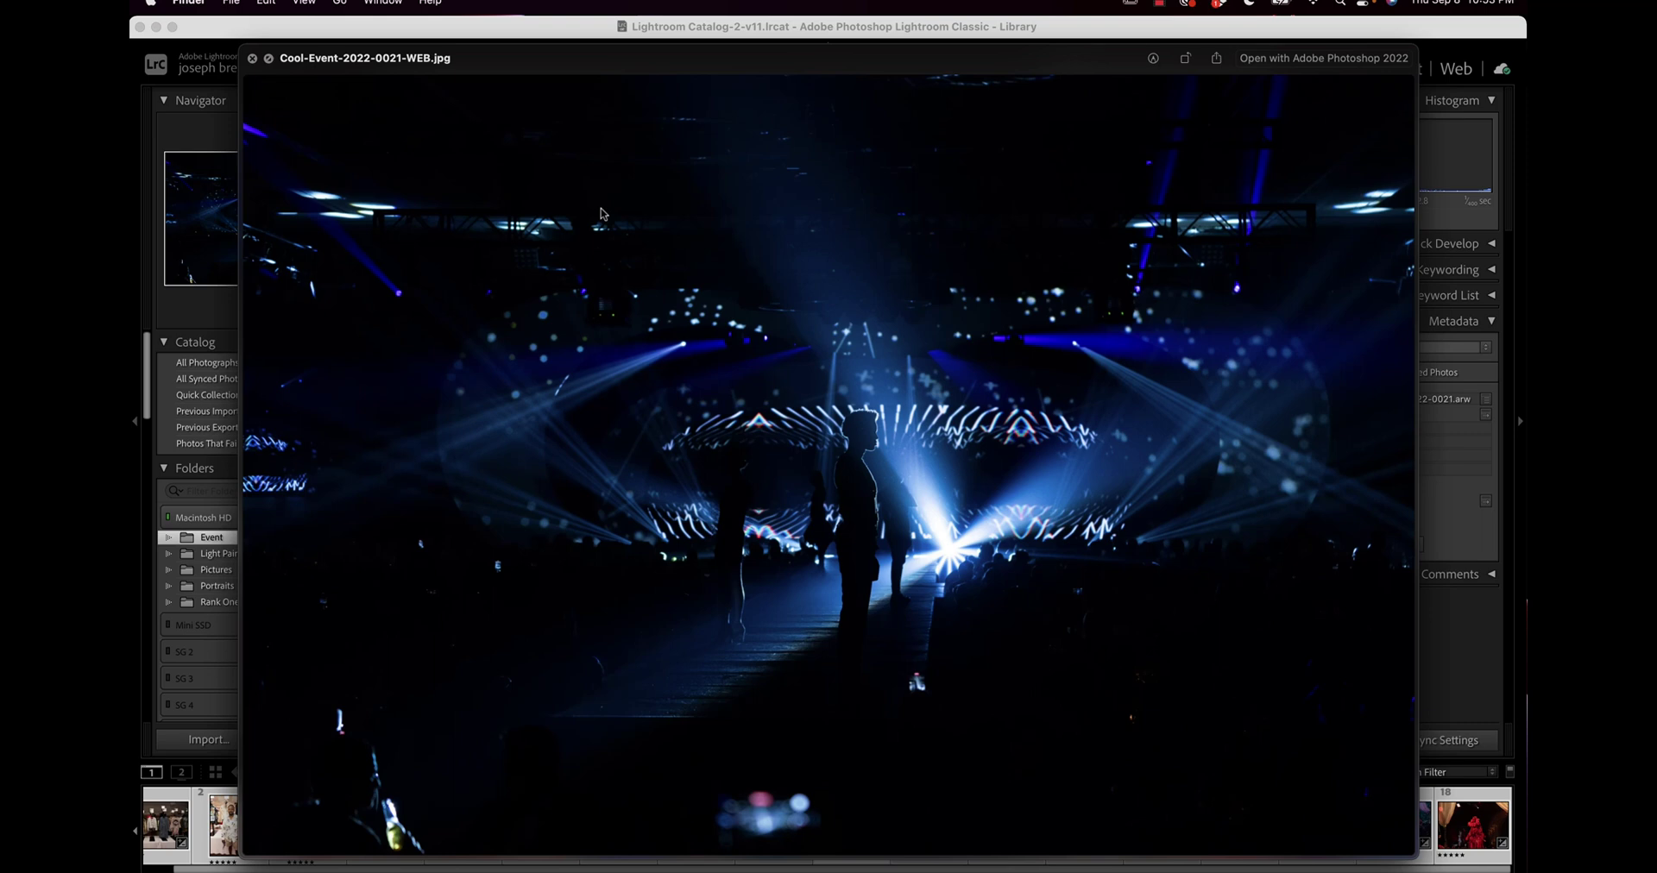
{"action": "key", "text": "Down"}
{"action": "key", "text": "Up"}
{"action": "key", "text": "Up"}
{"action": "key", "text": "space"}
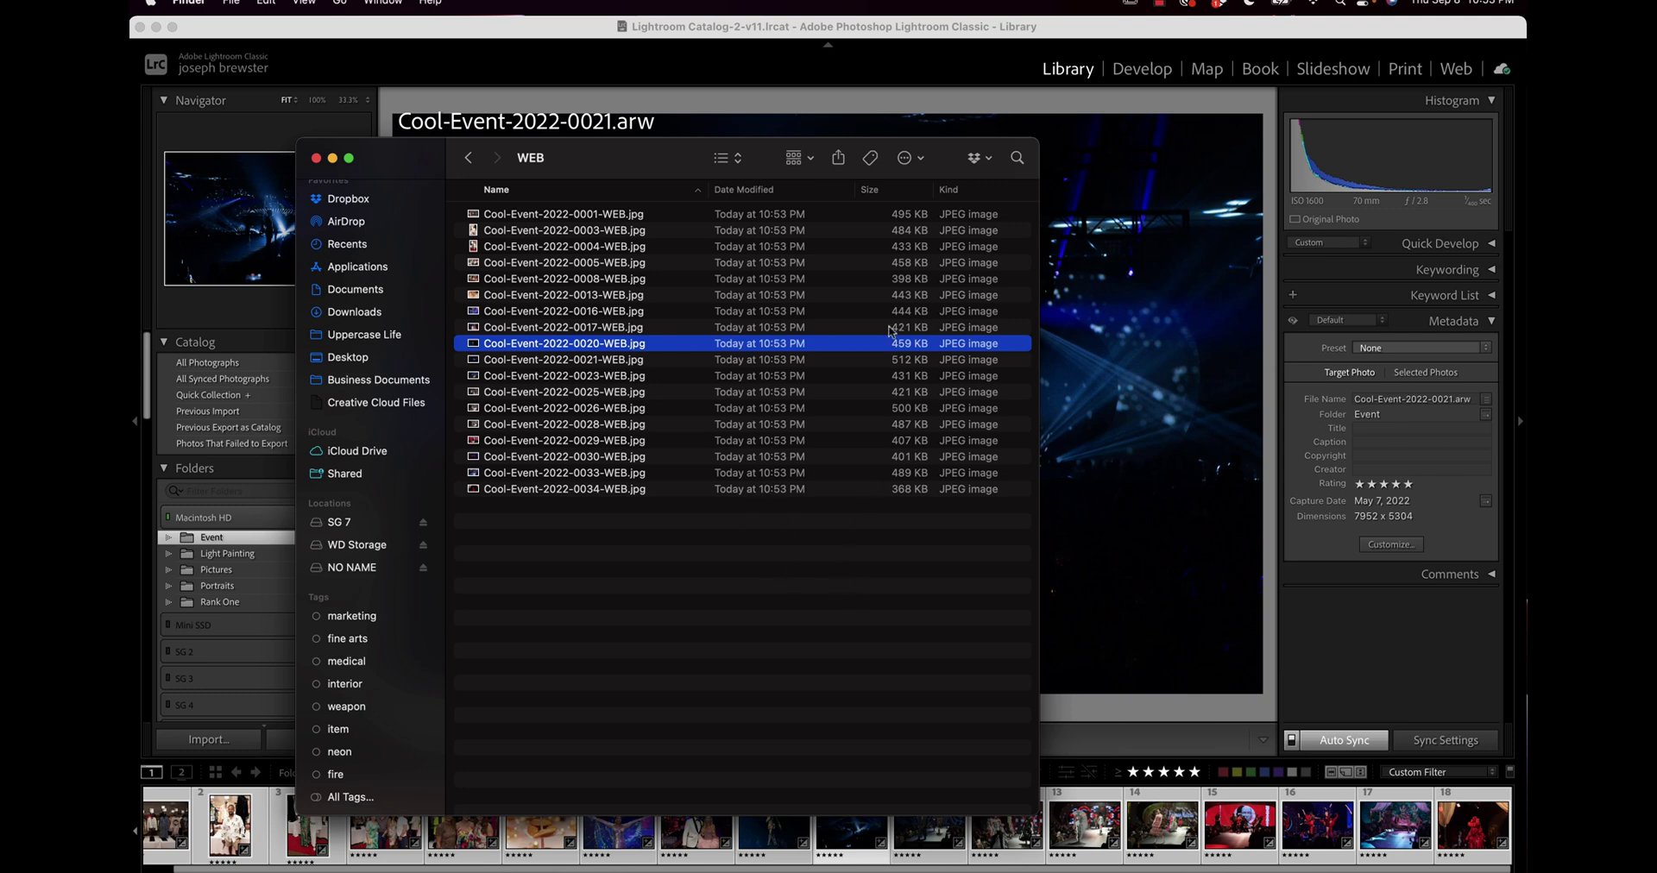
Select Cool-Event-2022-0001-WEB.jpg, Cool-Event-2022-0016-WEB.jpg and Cool-Event-2022-0030-WEB.jpg.
{"action": "left_click", "coordinate": [908, 218]}
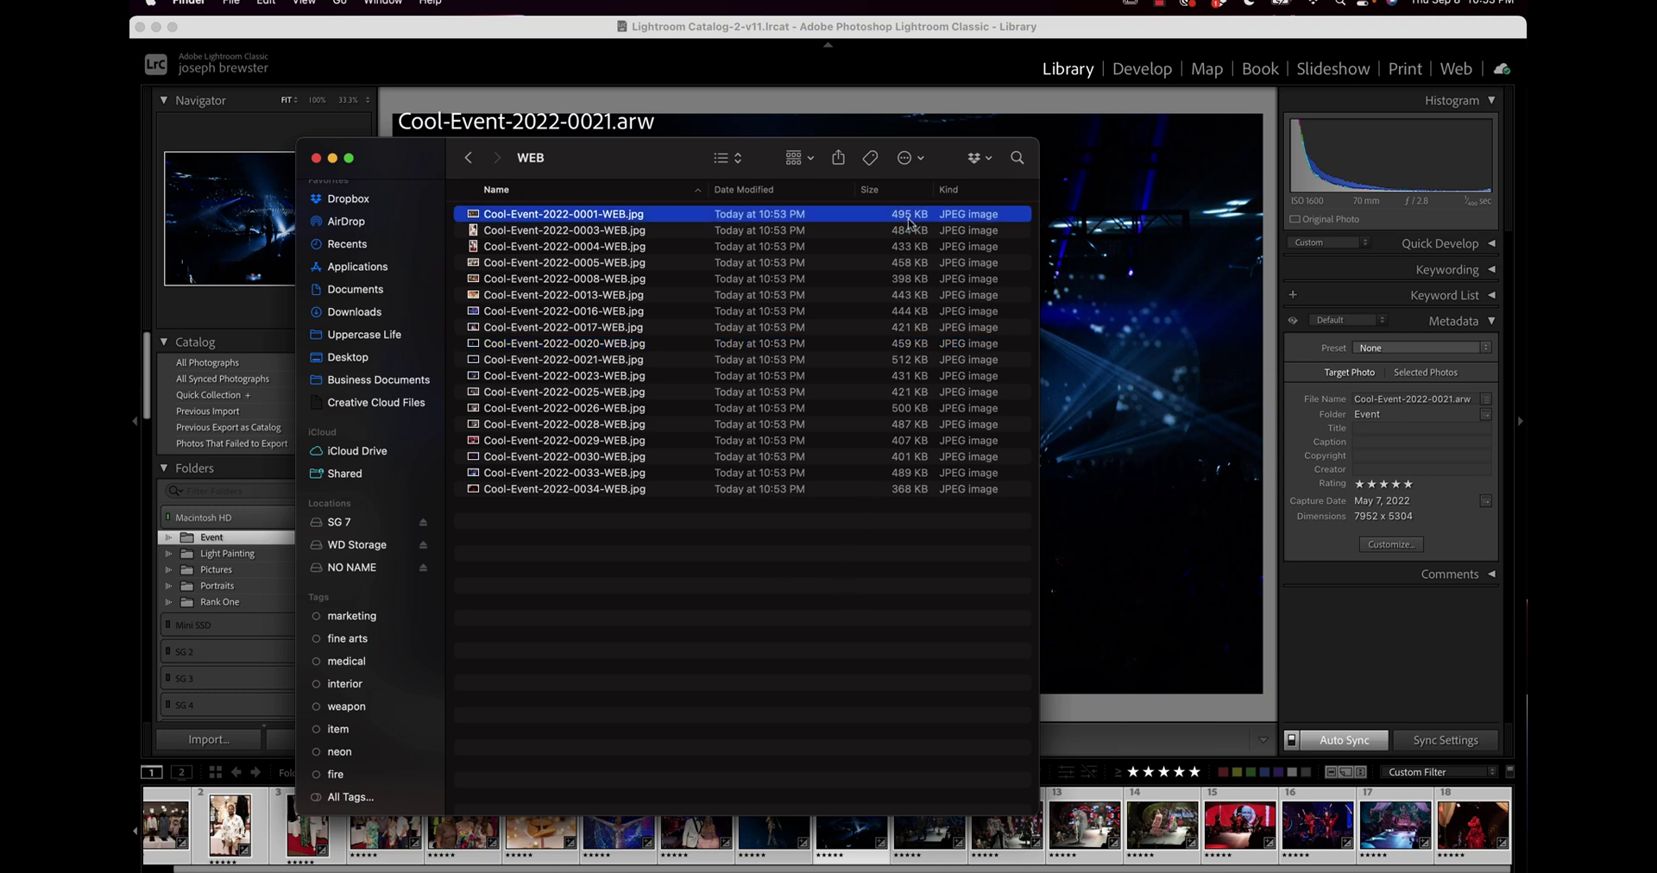
{"action": "left_click", "coordinate": [918, 314]}
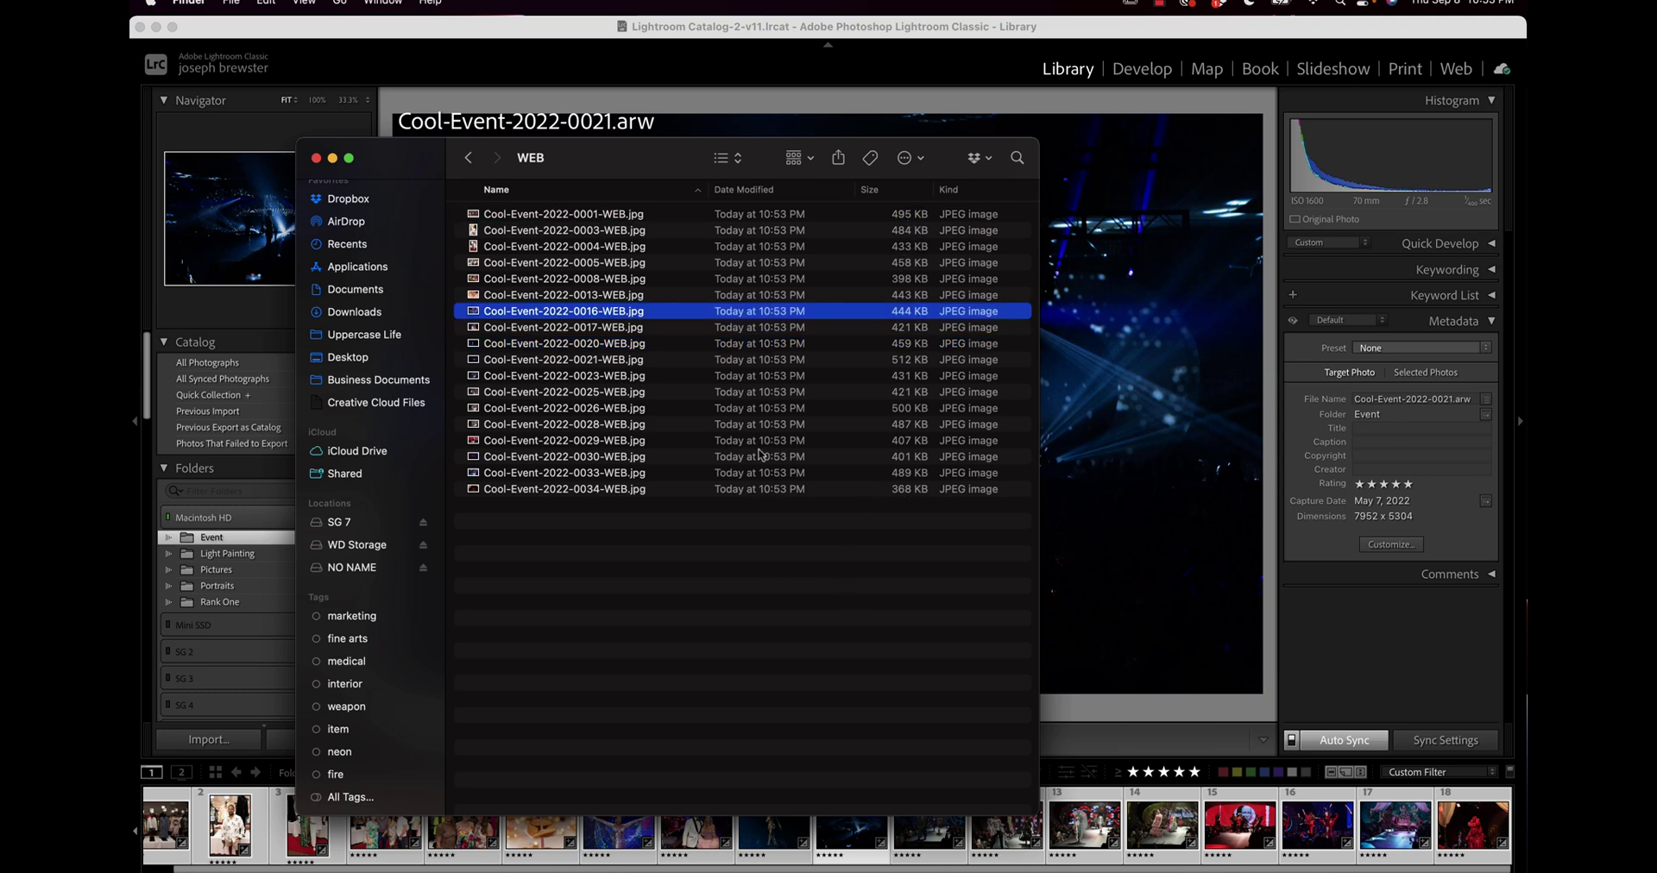
{"action": "left_click", "coordinate": [707, 456]}
Back in Lightroom, reopen Export for the 18 photos and change the subfolder to PRINT.
{"action": "key", "text": "super+Tab"}
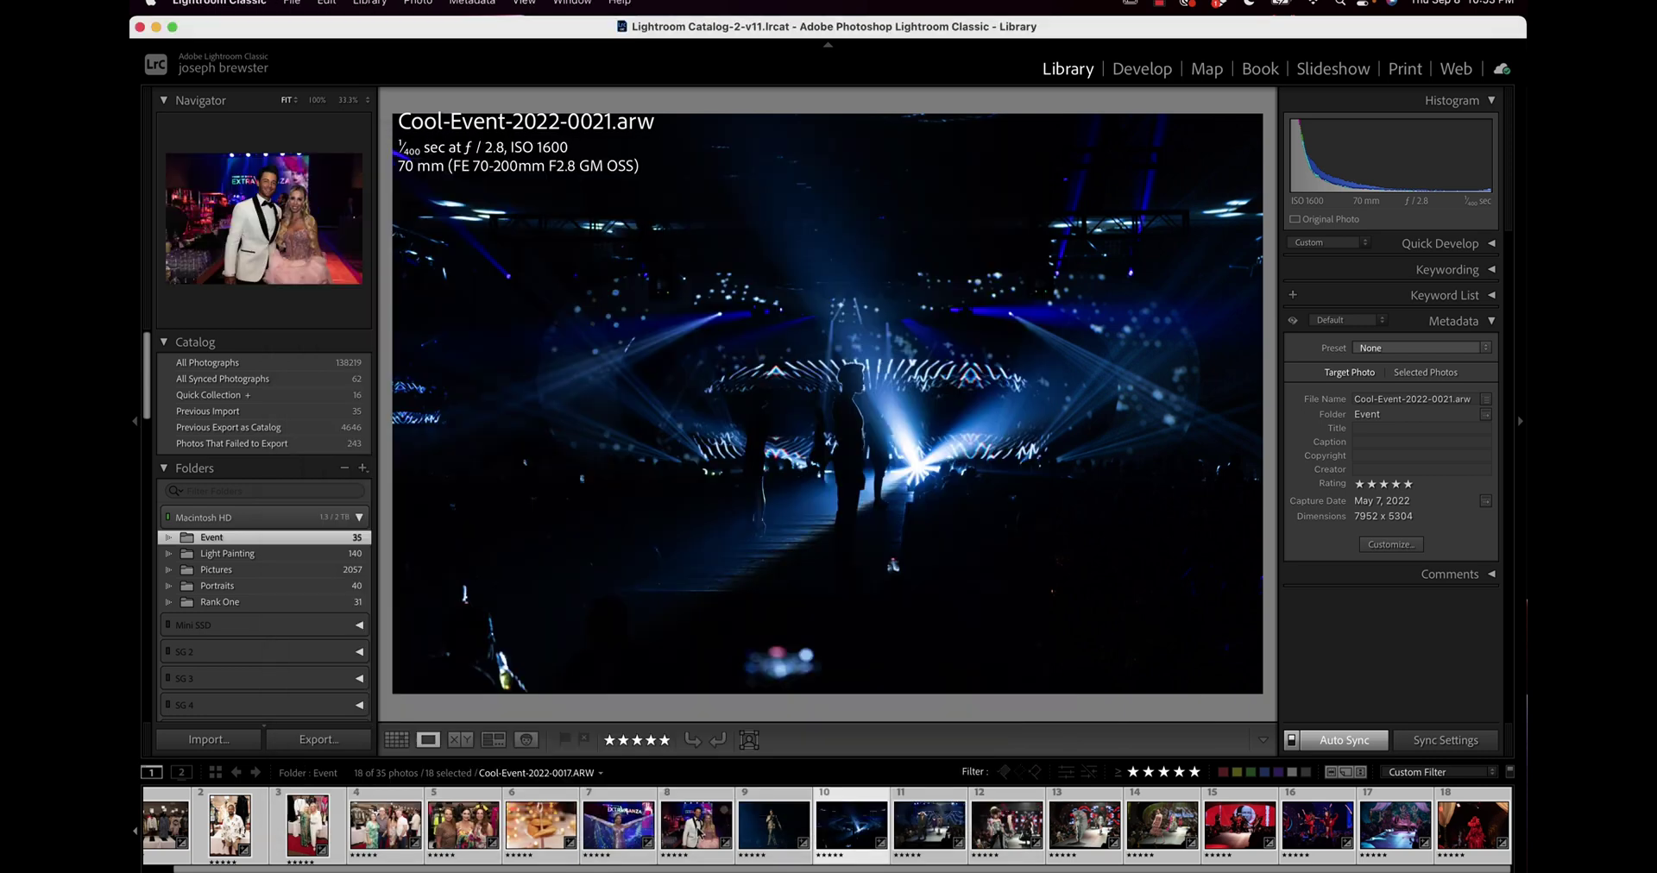
{"action": "right_click", "coordinate": [699, 828]}
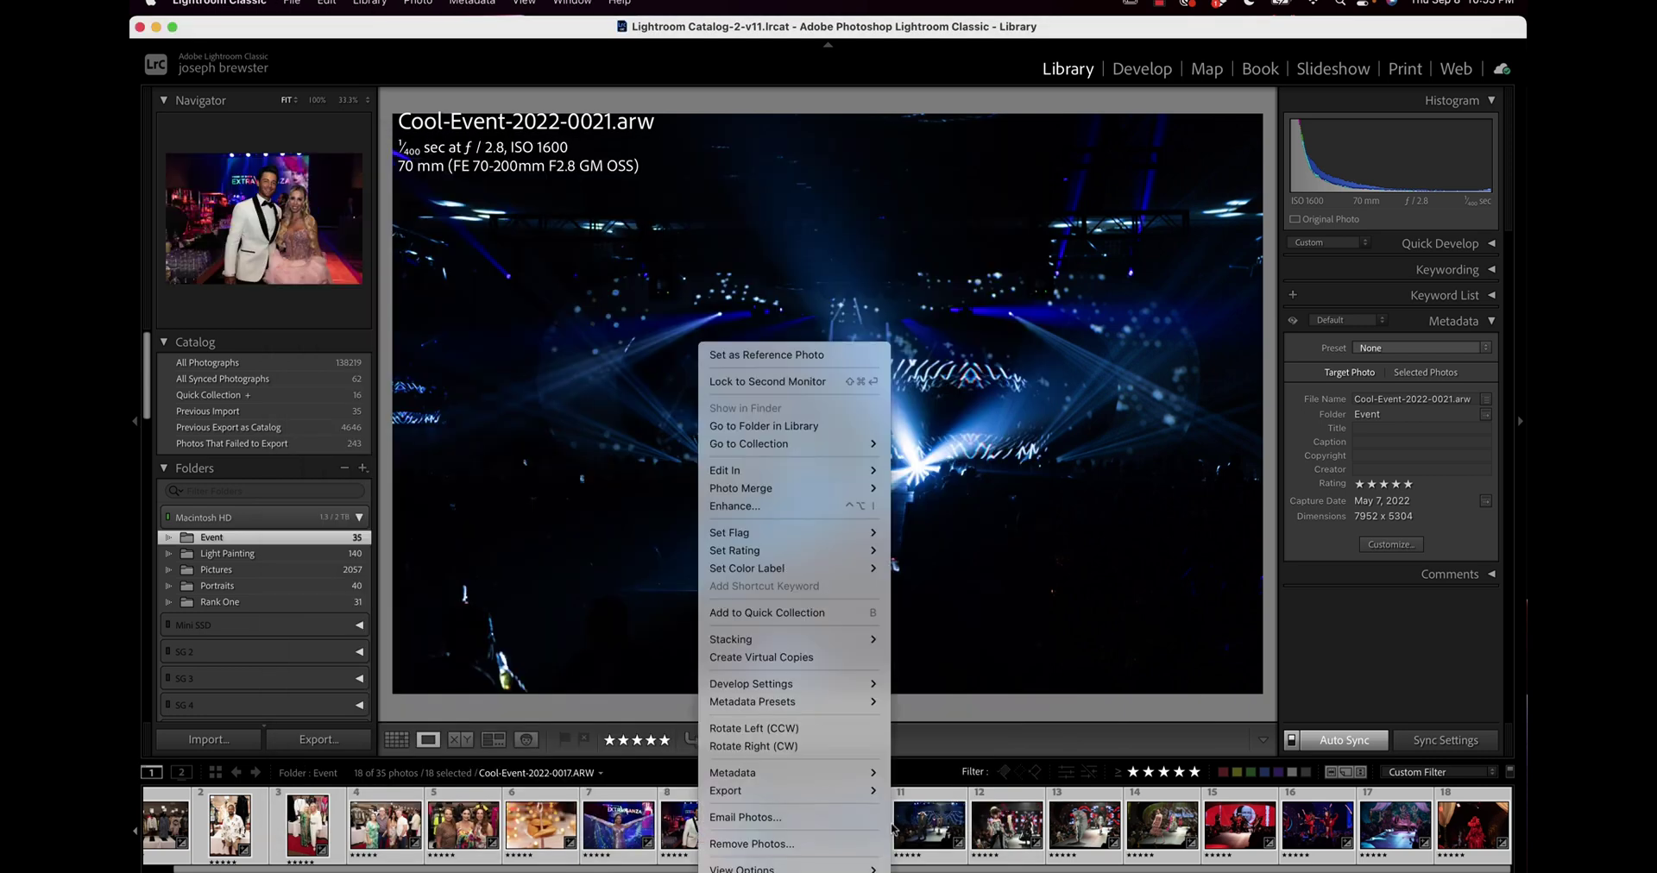
{"action": "mouse_move", "coordinate": [849, 790]}
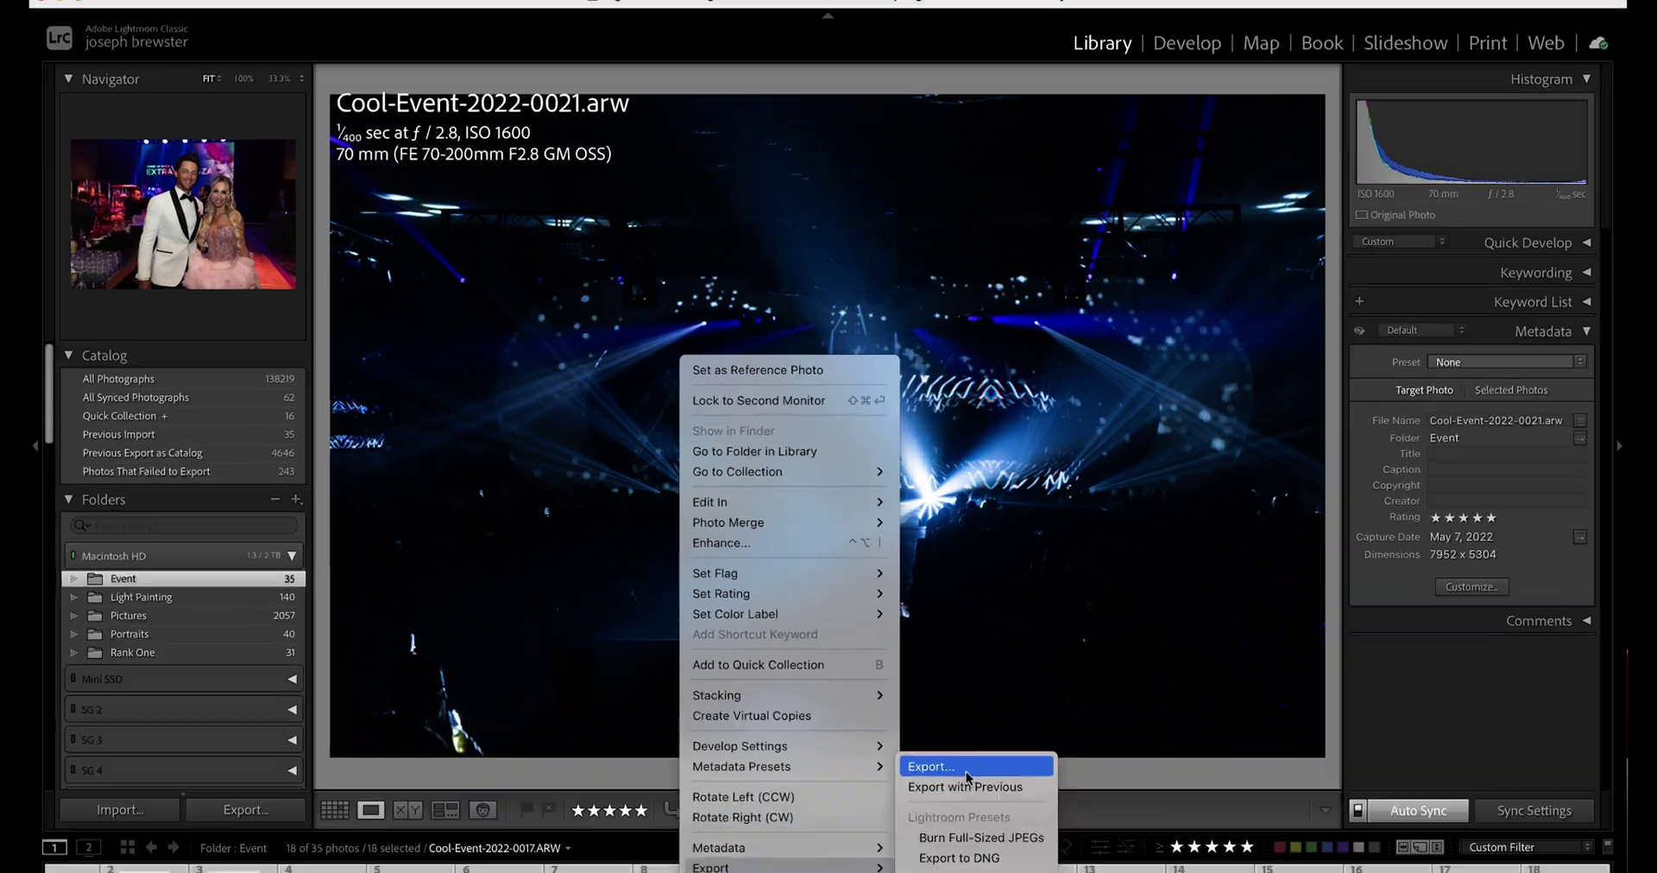
{"action": "left_click", "coordinate": [949, 706]}
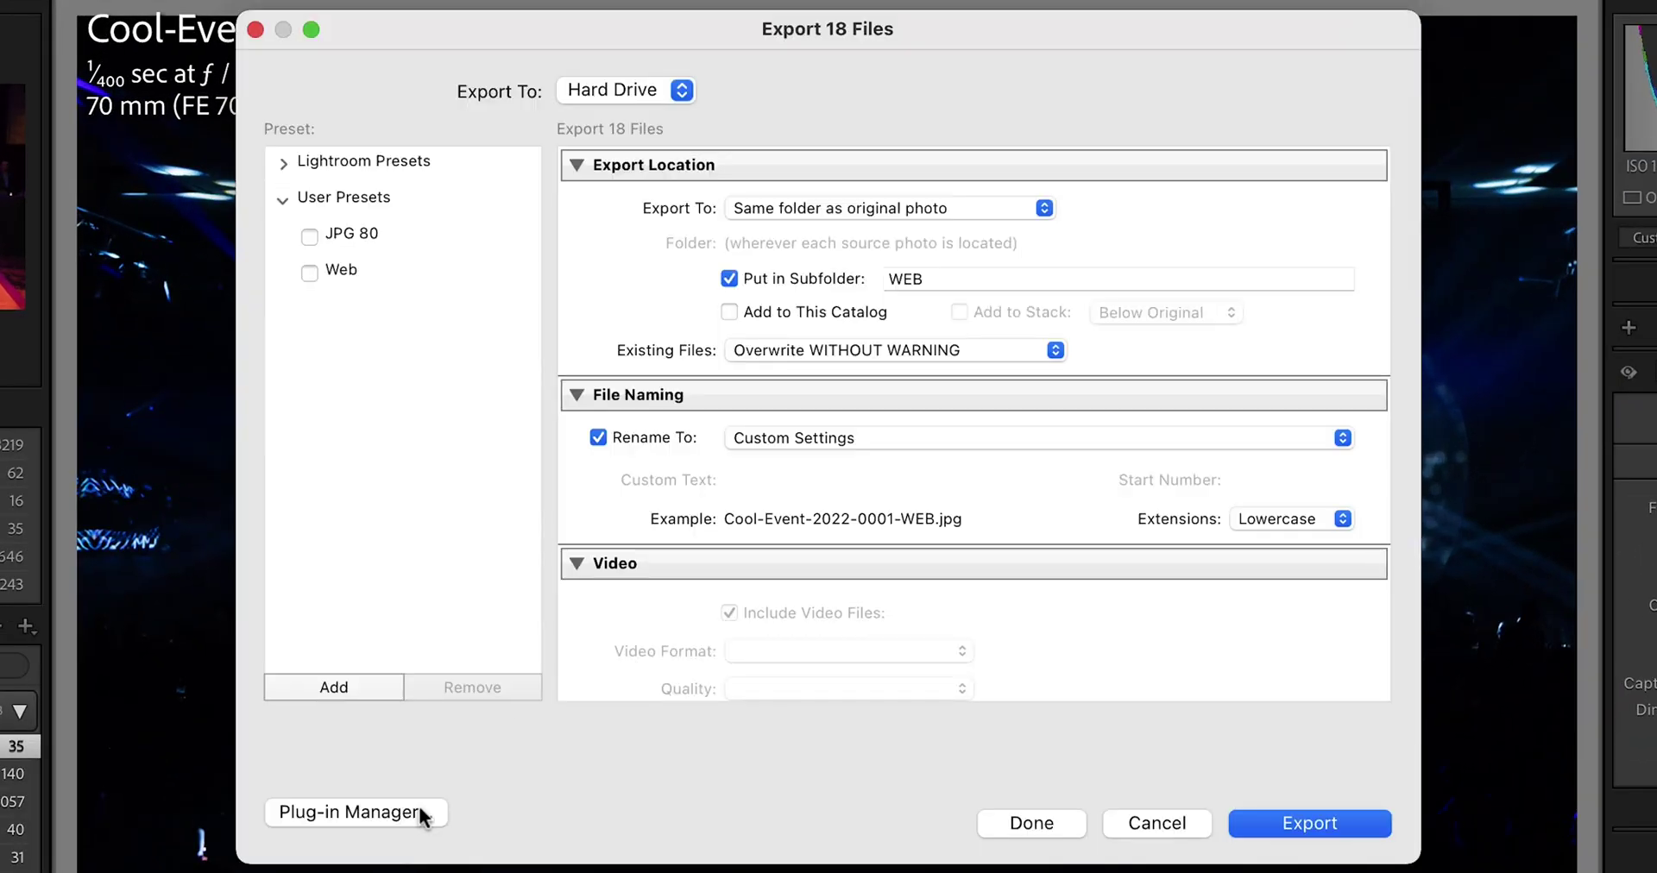
{"action": "left_click", "coordinate": [945, 277]}
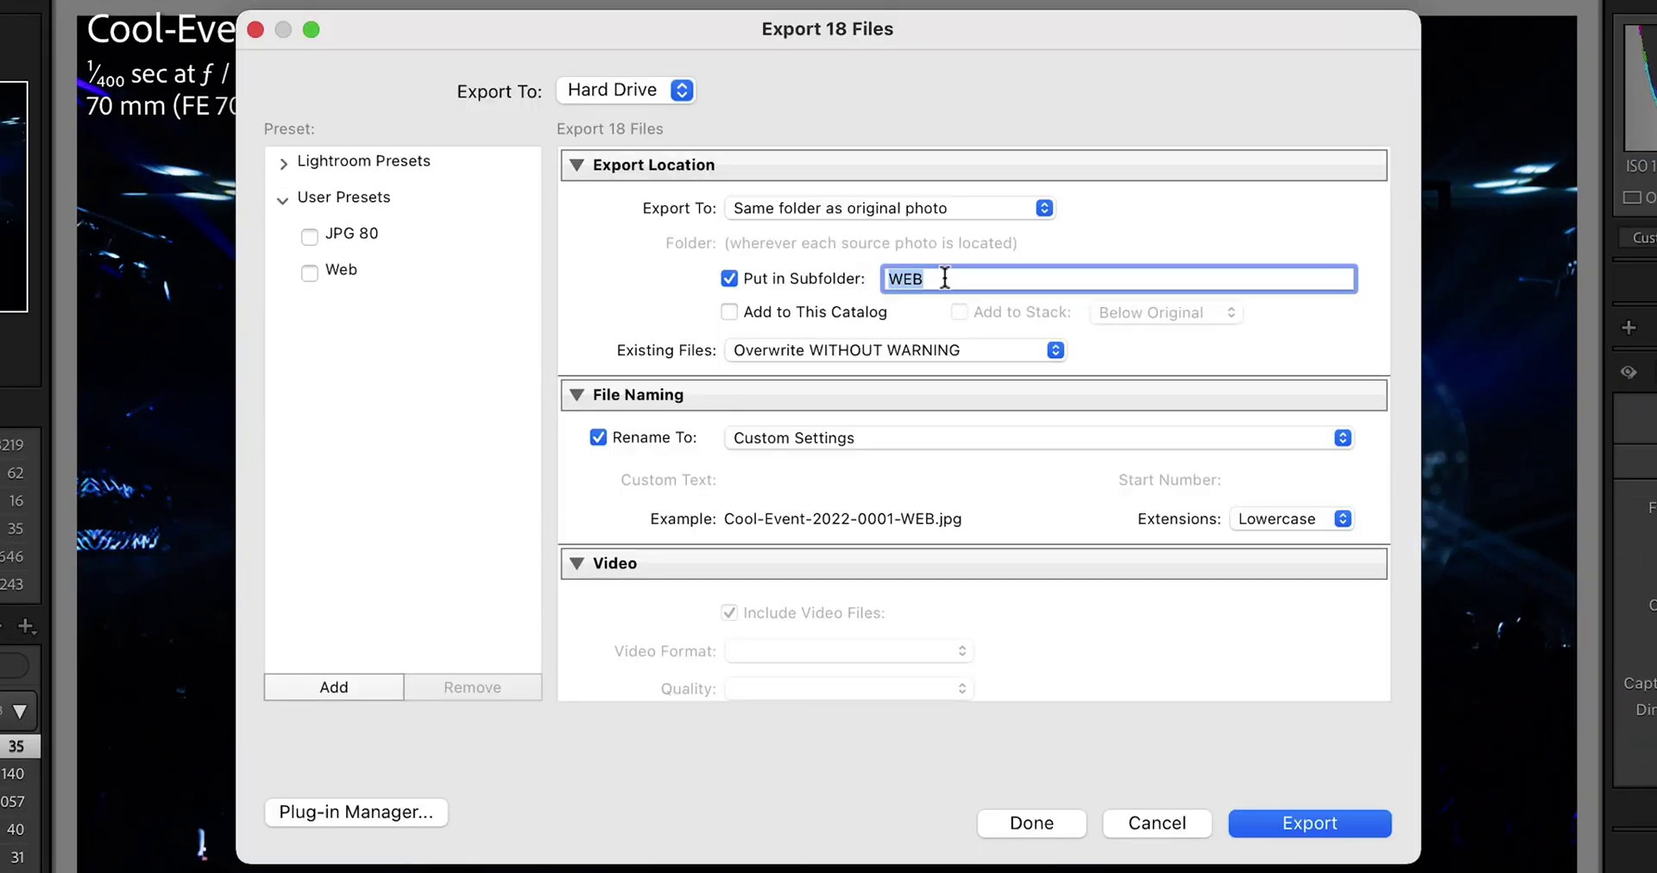
{"action": "type", "text": "PRINT"}
{"action": "scroll", "coordinate": [618, 355], "scroll_direction": "down", "scroll_amount": 5}
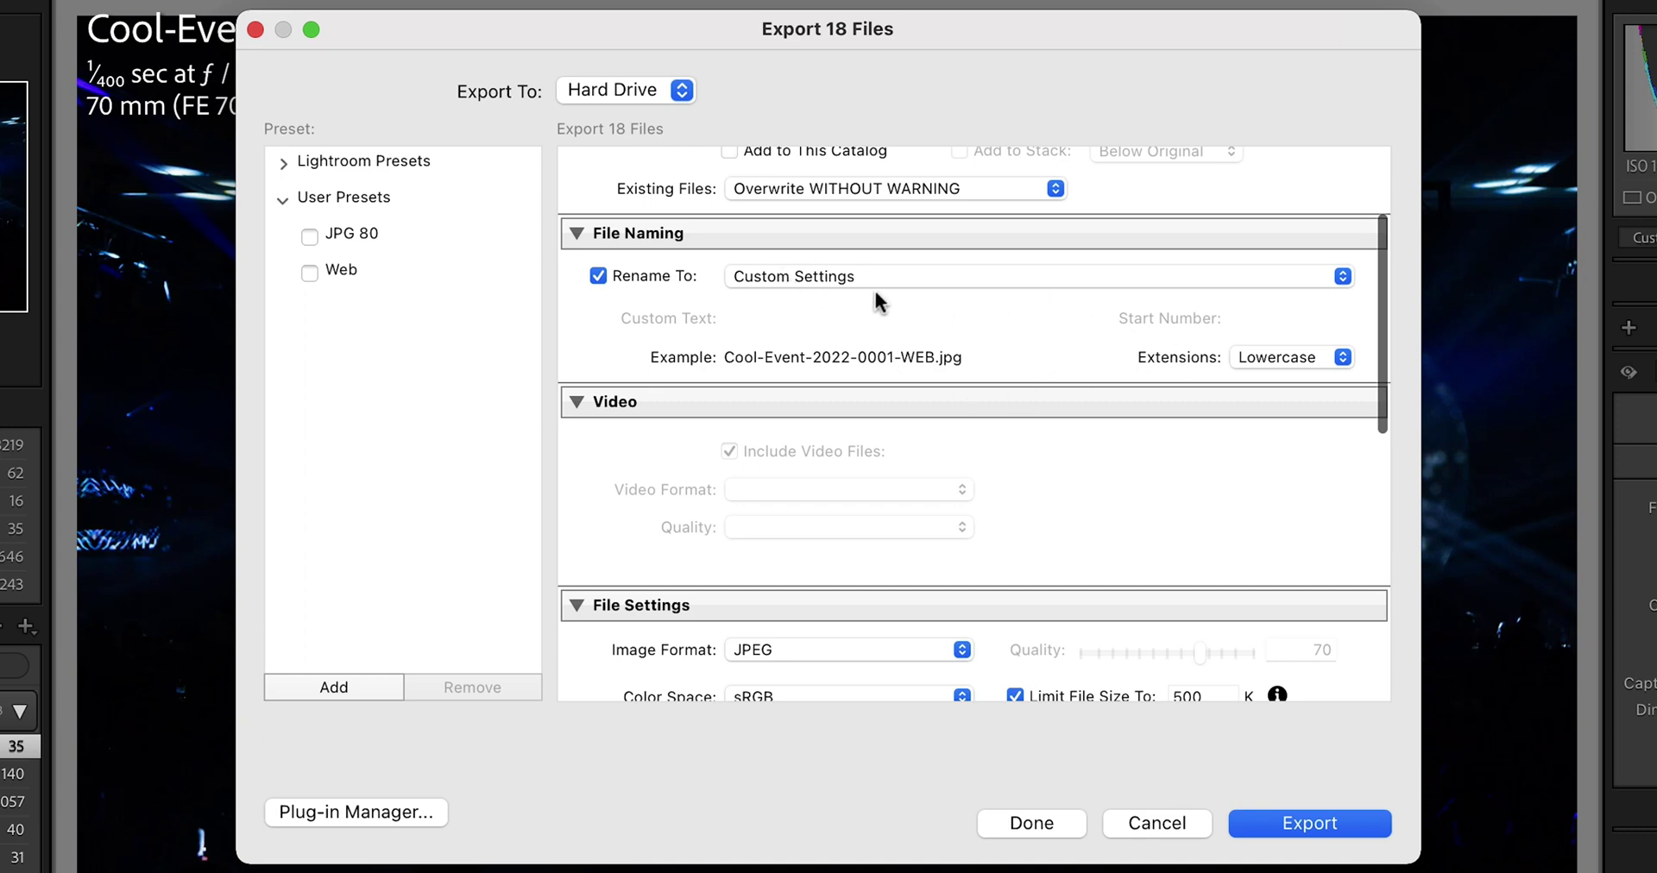
{"action": "scroll", "coordinate": [875, 292], "scroll_direction": "up", "scroll_amount": 2}
Change the rename template suffix from -WEB to -PRINT.
{"action": "left_click", "coordinate": [866, 339]}
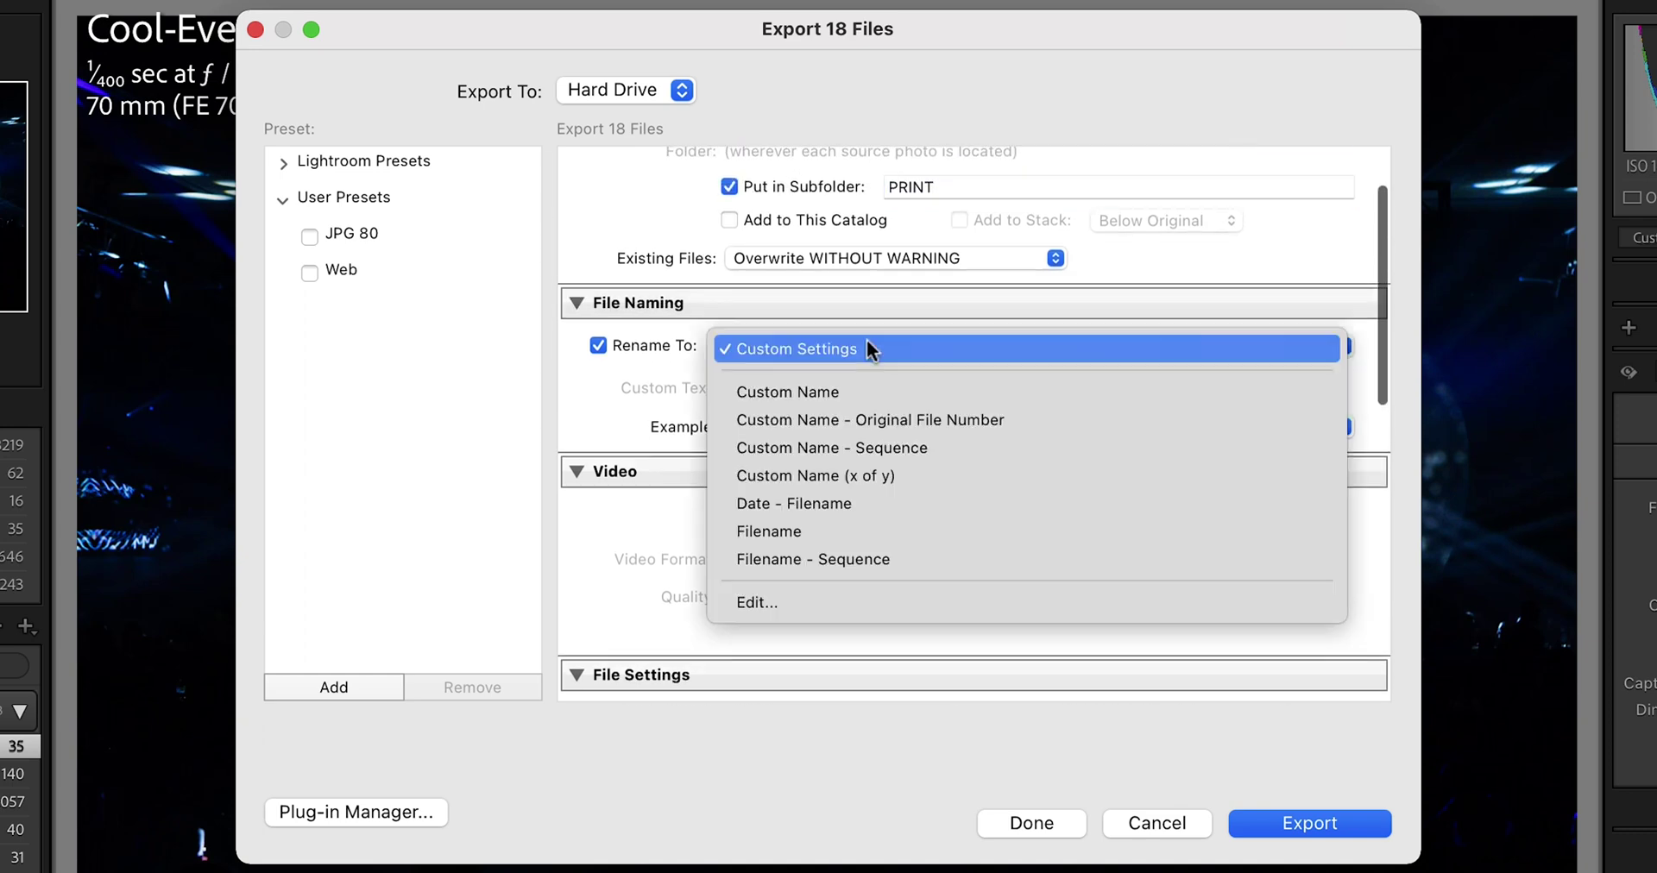
{"action": "left_click", "coordinate": [821, 604]}
{"action": "key", "text": "BackSpace"}
{"action": "key", "text": "BackSpace"}
{"action": "key", "text": "BackSpace"}
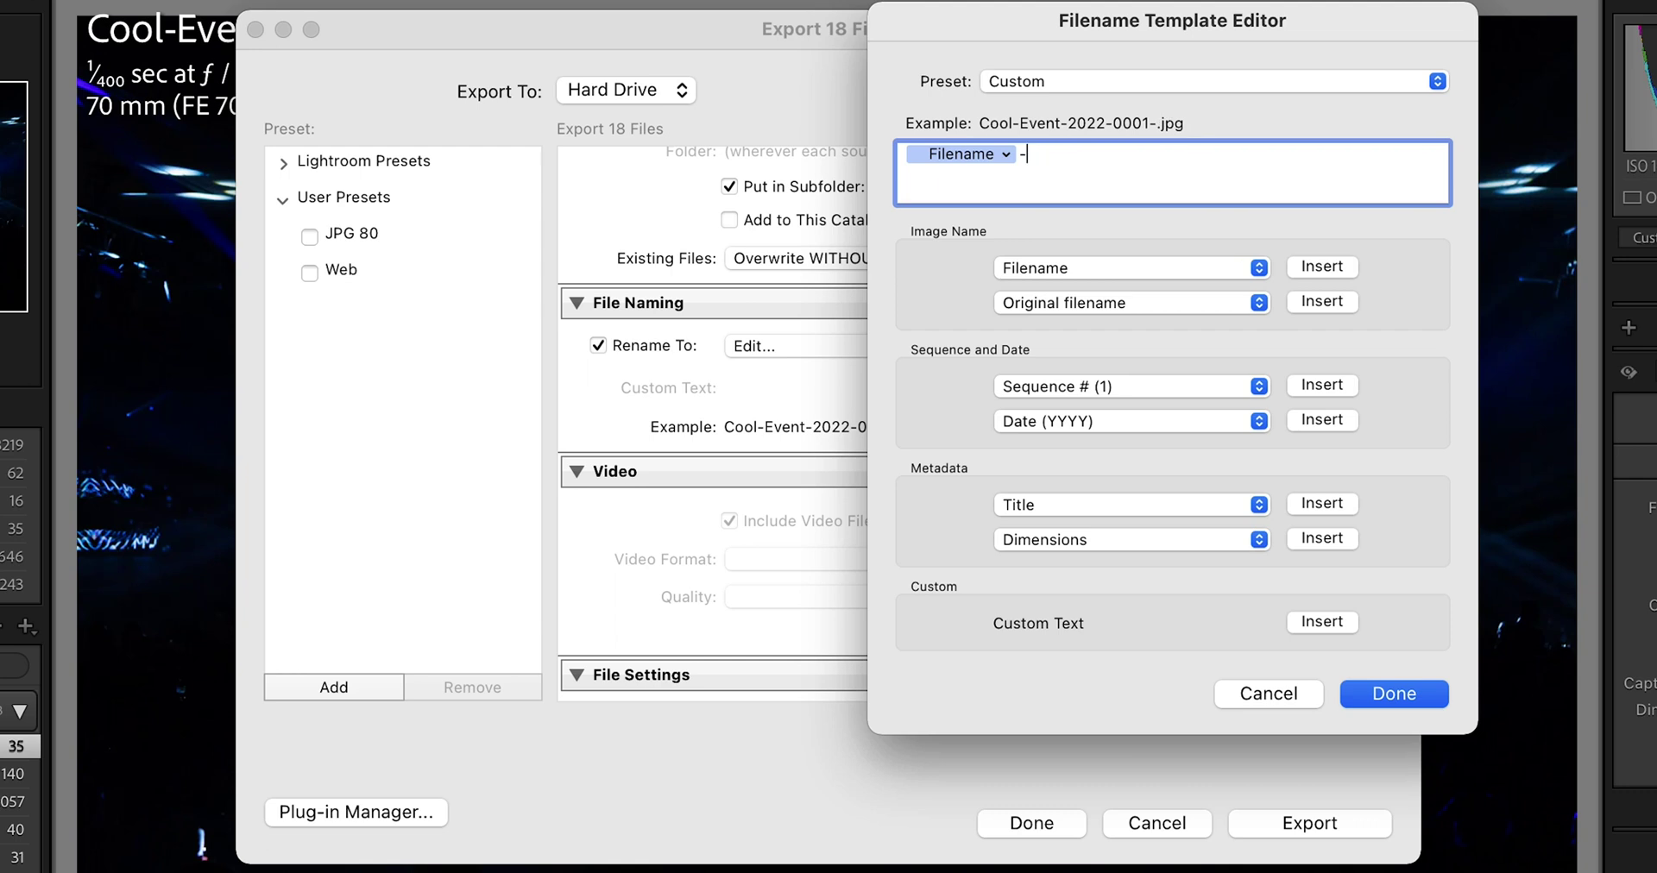
{"action": "type", "text": "PRINT"}
{"action": "left_click", "coordinate": [1394, 695]}
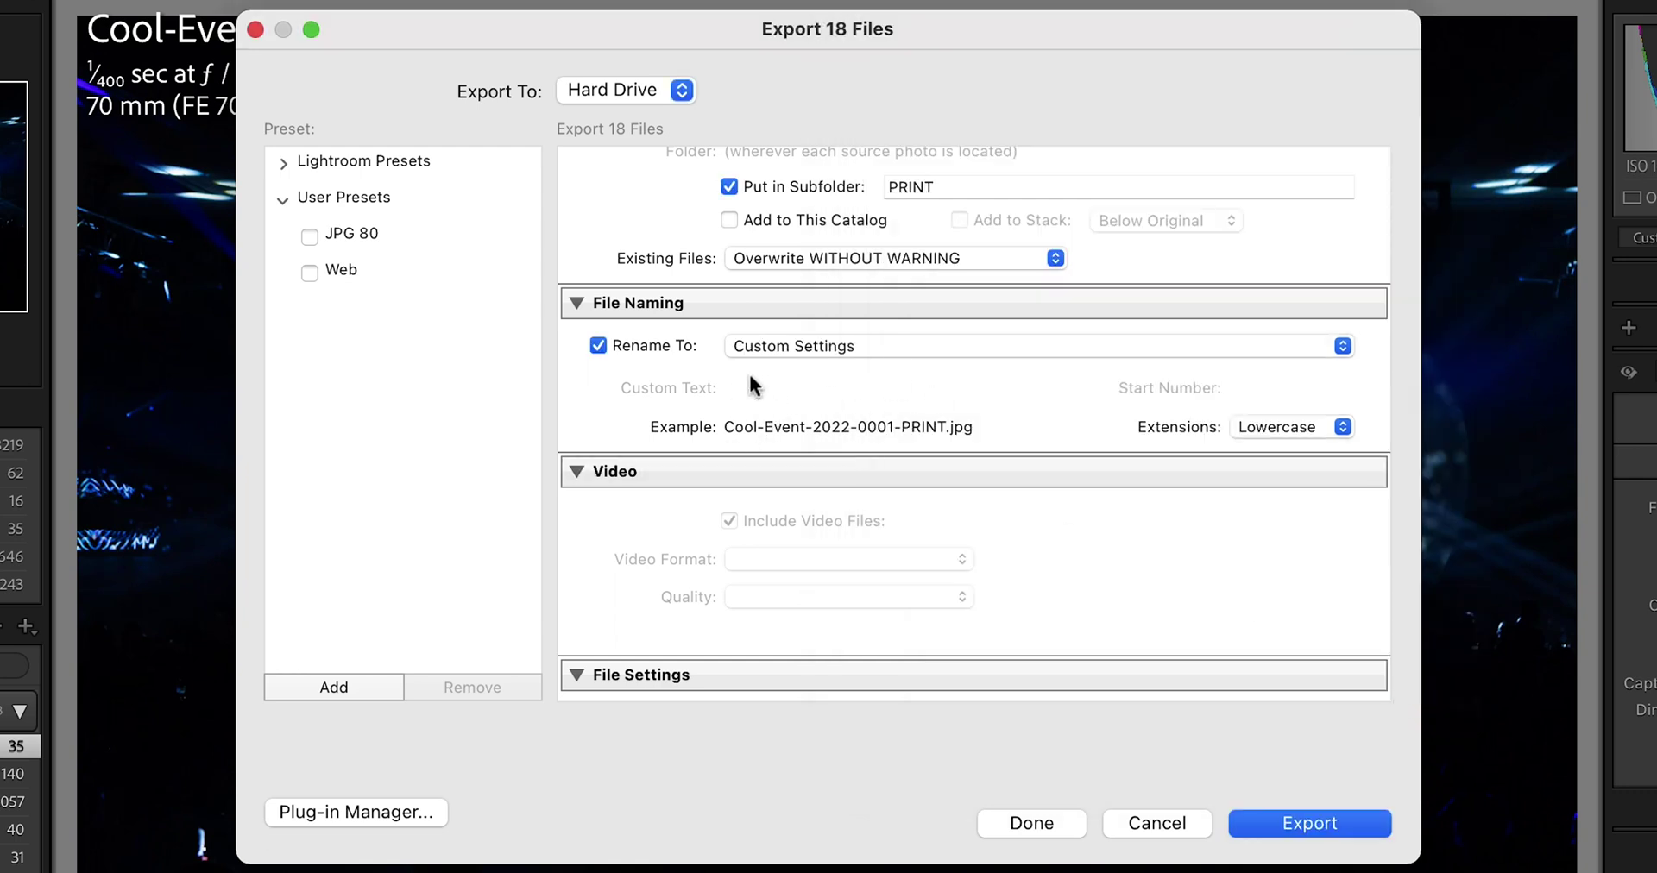
{"action": "scroll", "coordinate": [749, 377], "scroll_direction": "down", "scroll_amount": 3}
Remove the 500 K file size limit and raise JPEG quality above 70.
{"action": "scroll", "coordinate": [749, 377], "scroll_direction": "up", "scroll_amount": 4}
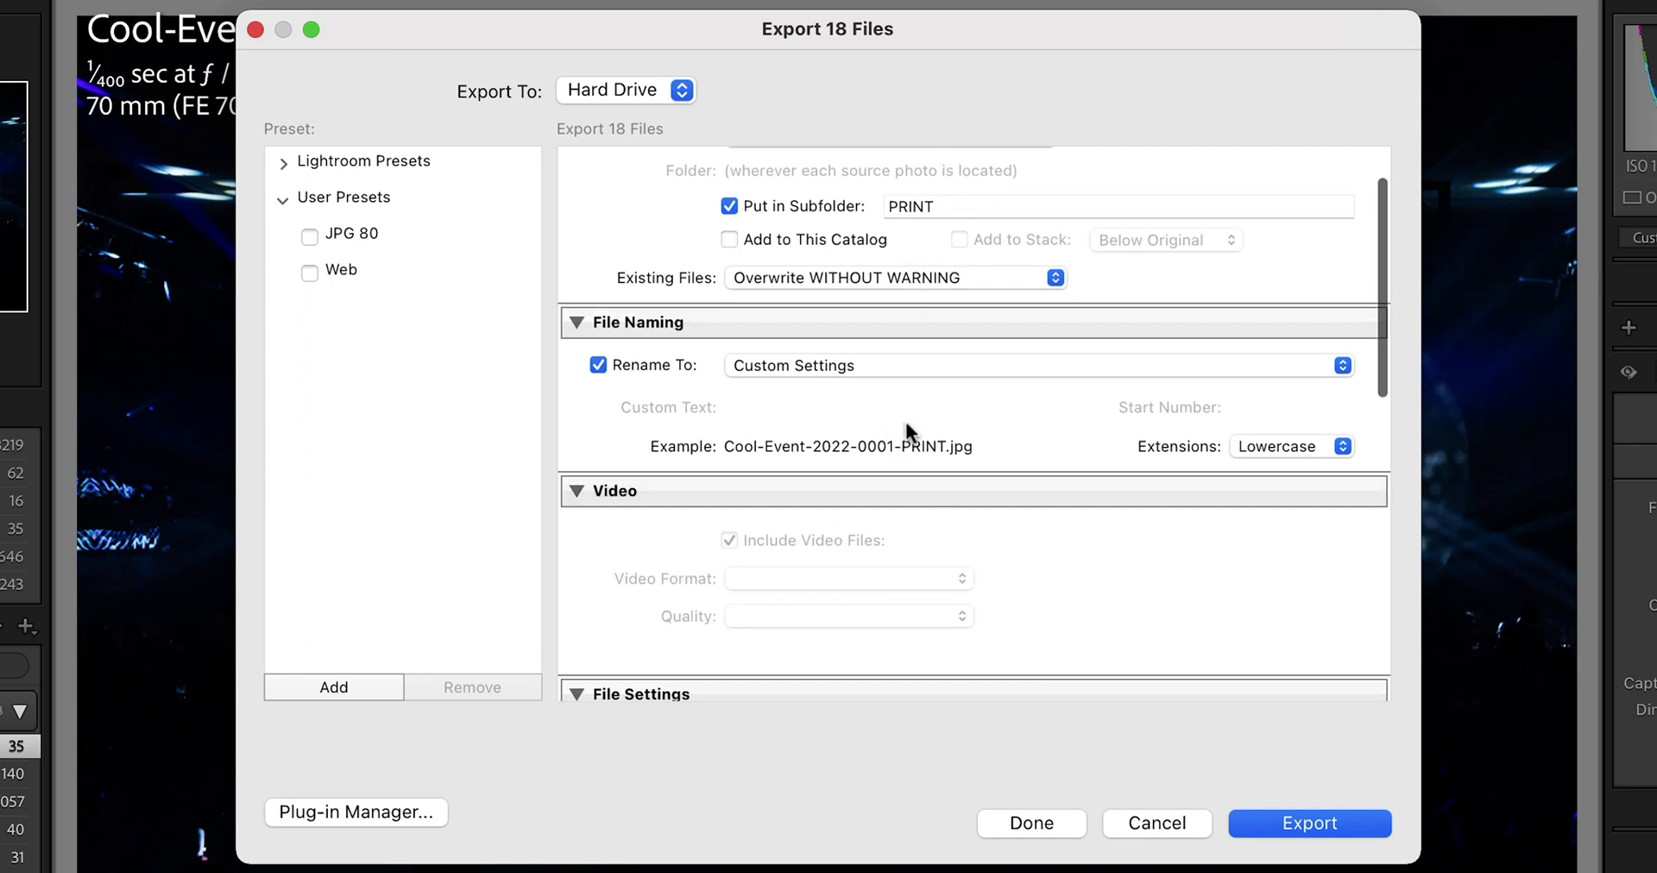
{"action": "scroll", "coordinate": [905, 422], "scroll_direction": "down", "scroll_amount": 8}
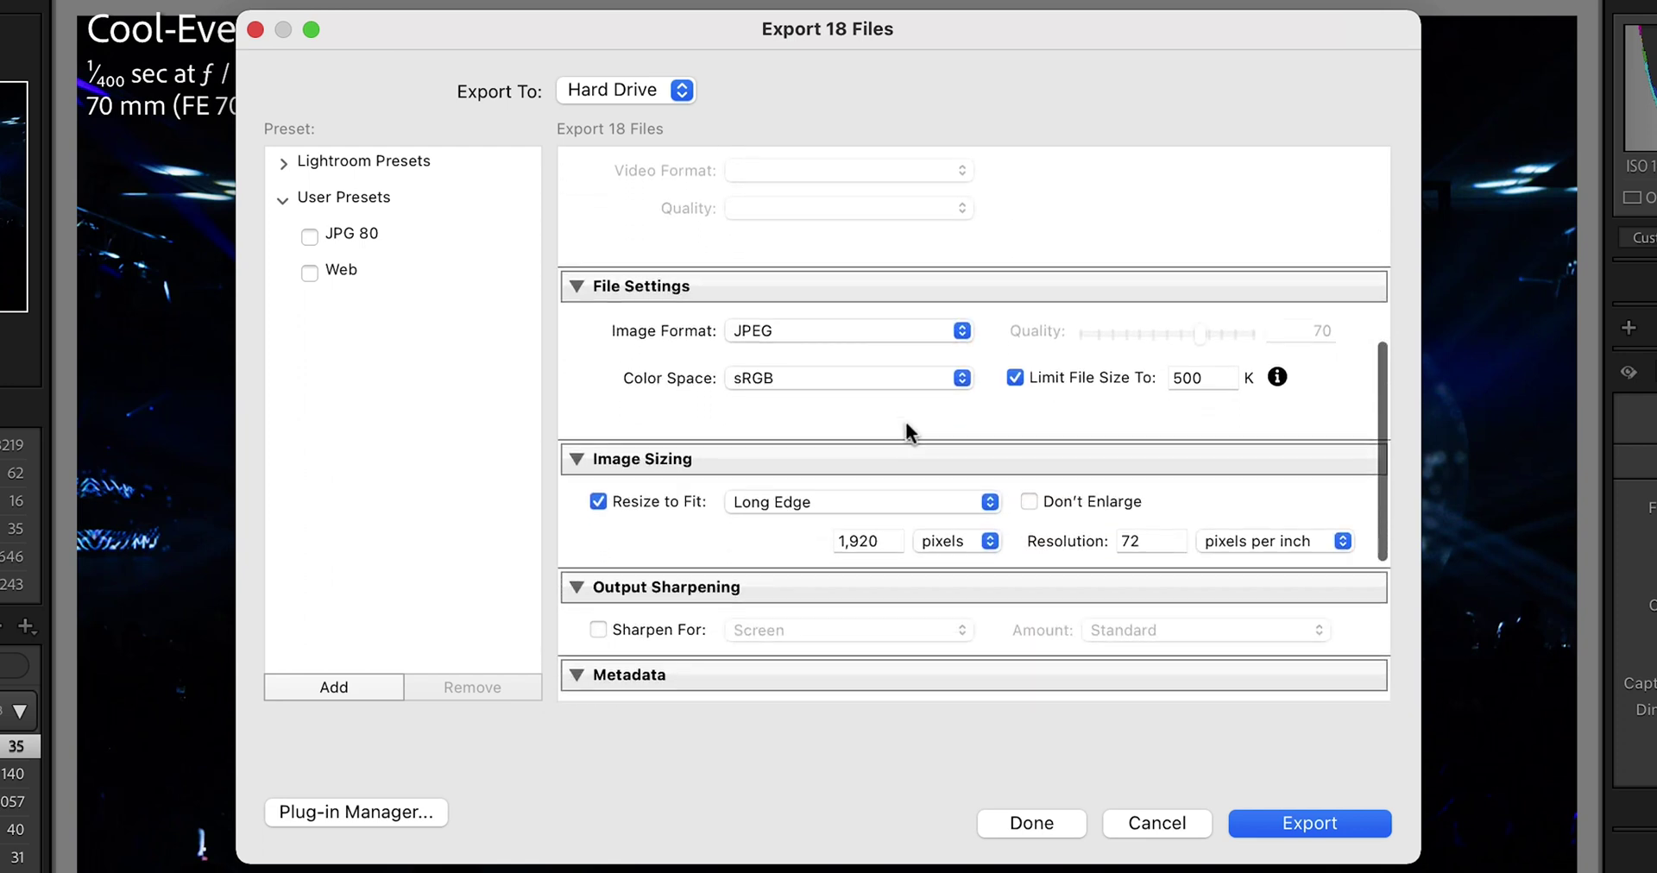
{"action": "left_click", "coordinate": [1016, 380]}
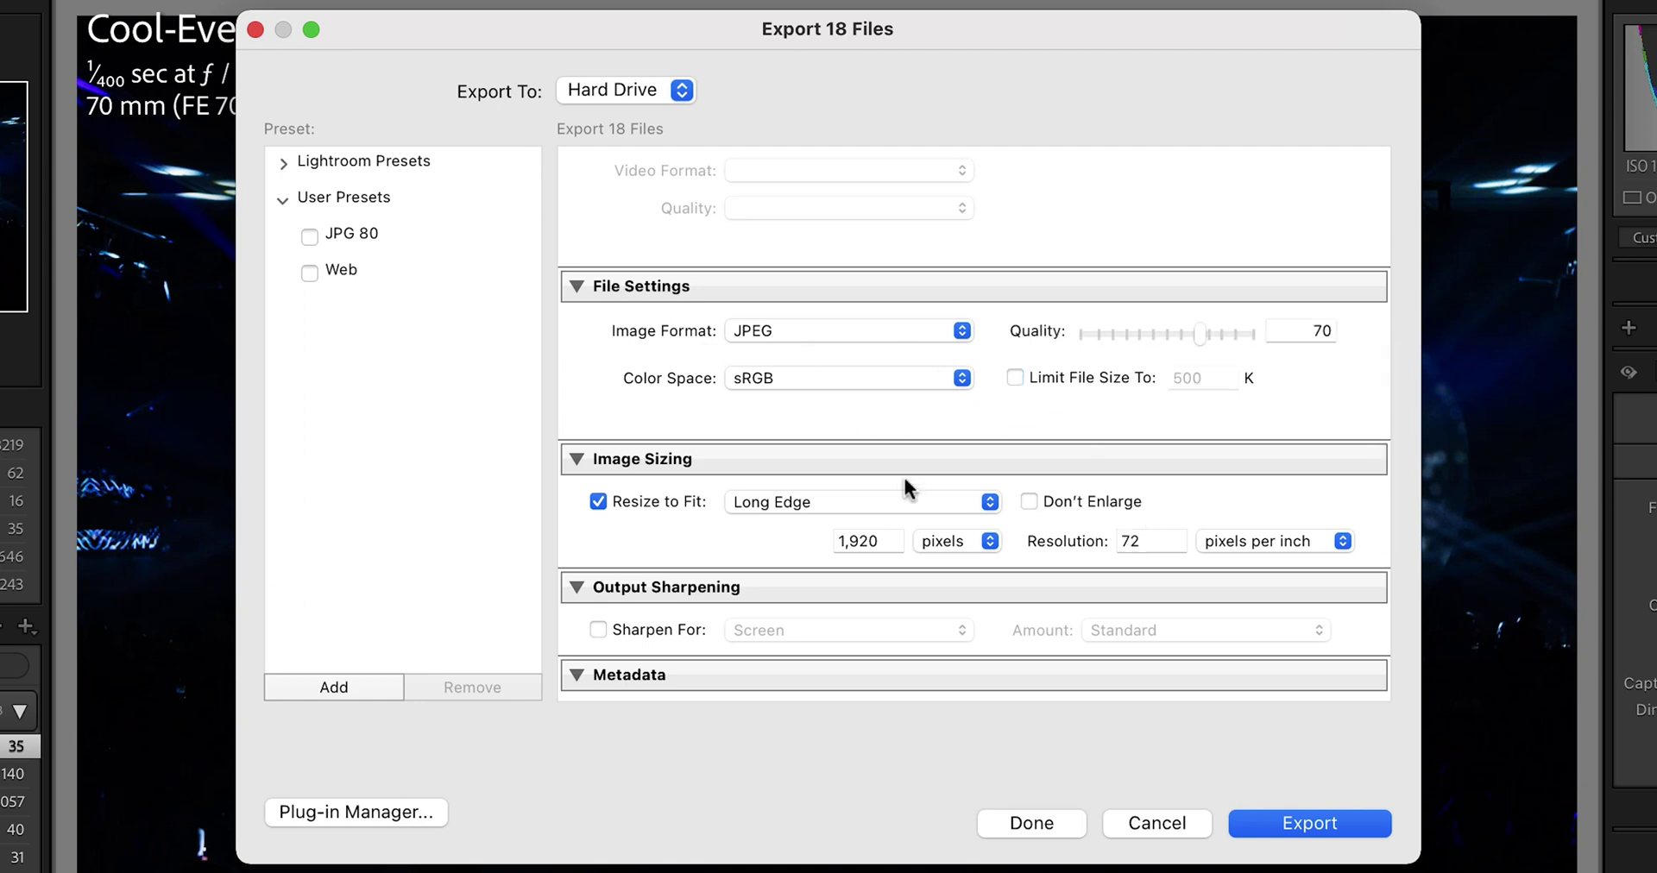
{"action": "left_click_drag", "start_coordinate": [1194, 335], "coordinate": [1213, 338]}
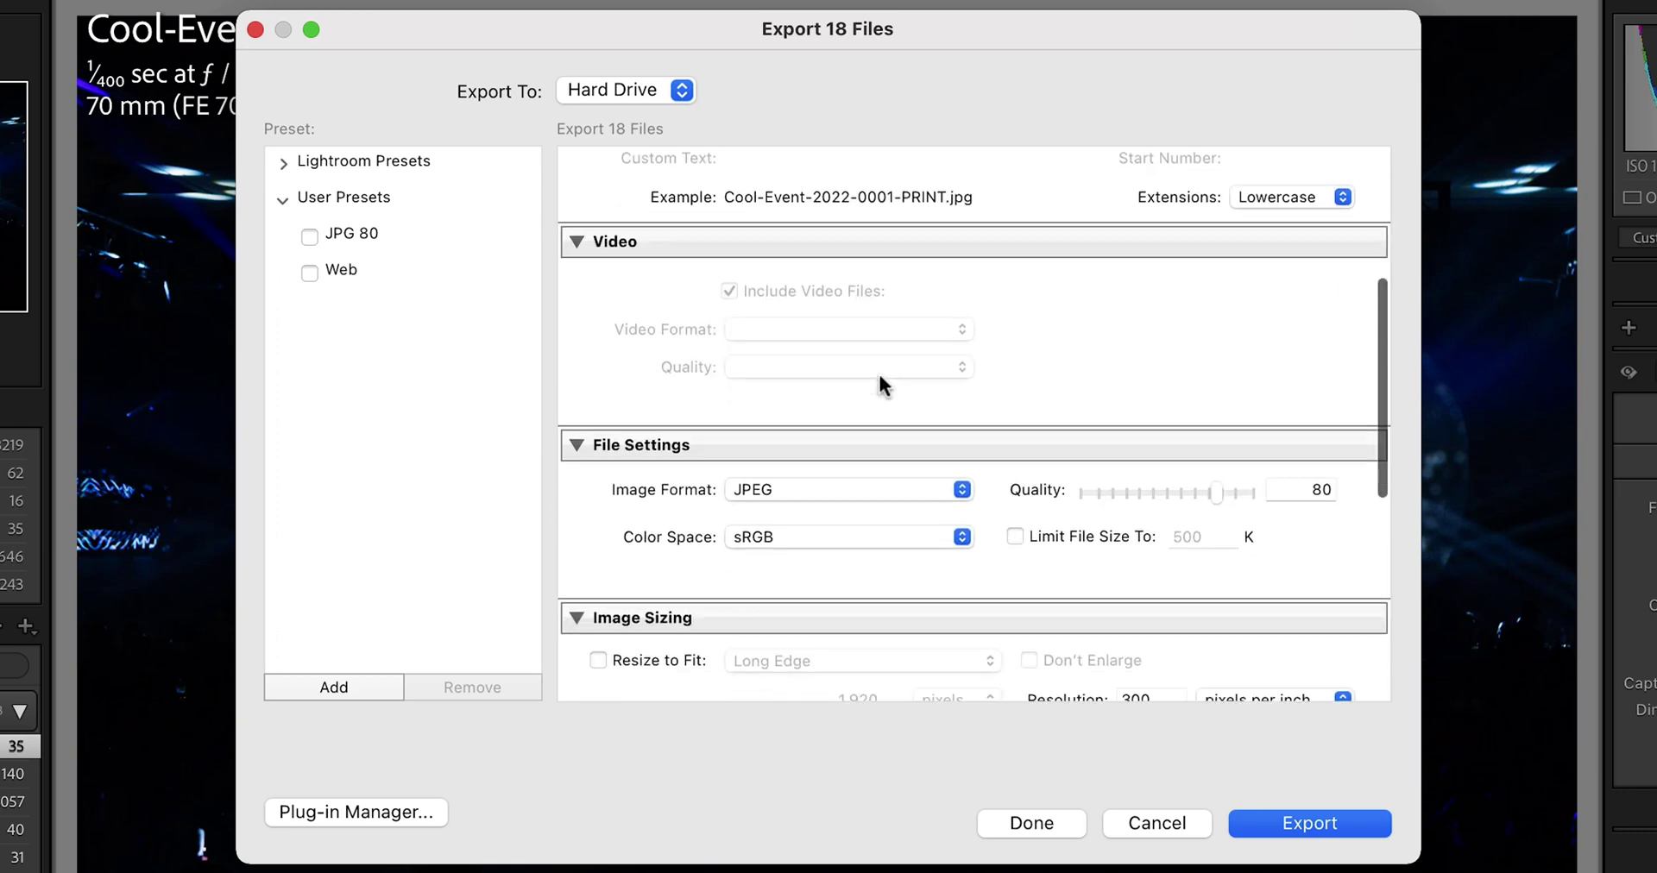
{"action": "scroll", "coordinate": [884, 385], "scroll_direction": "down", "scroll_amount": 10}
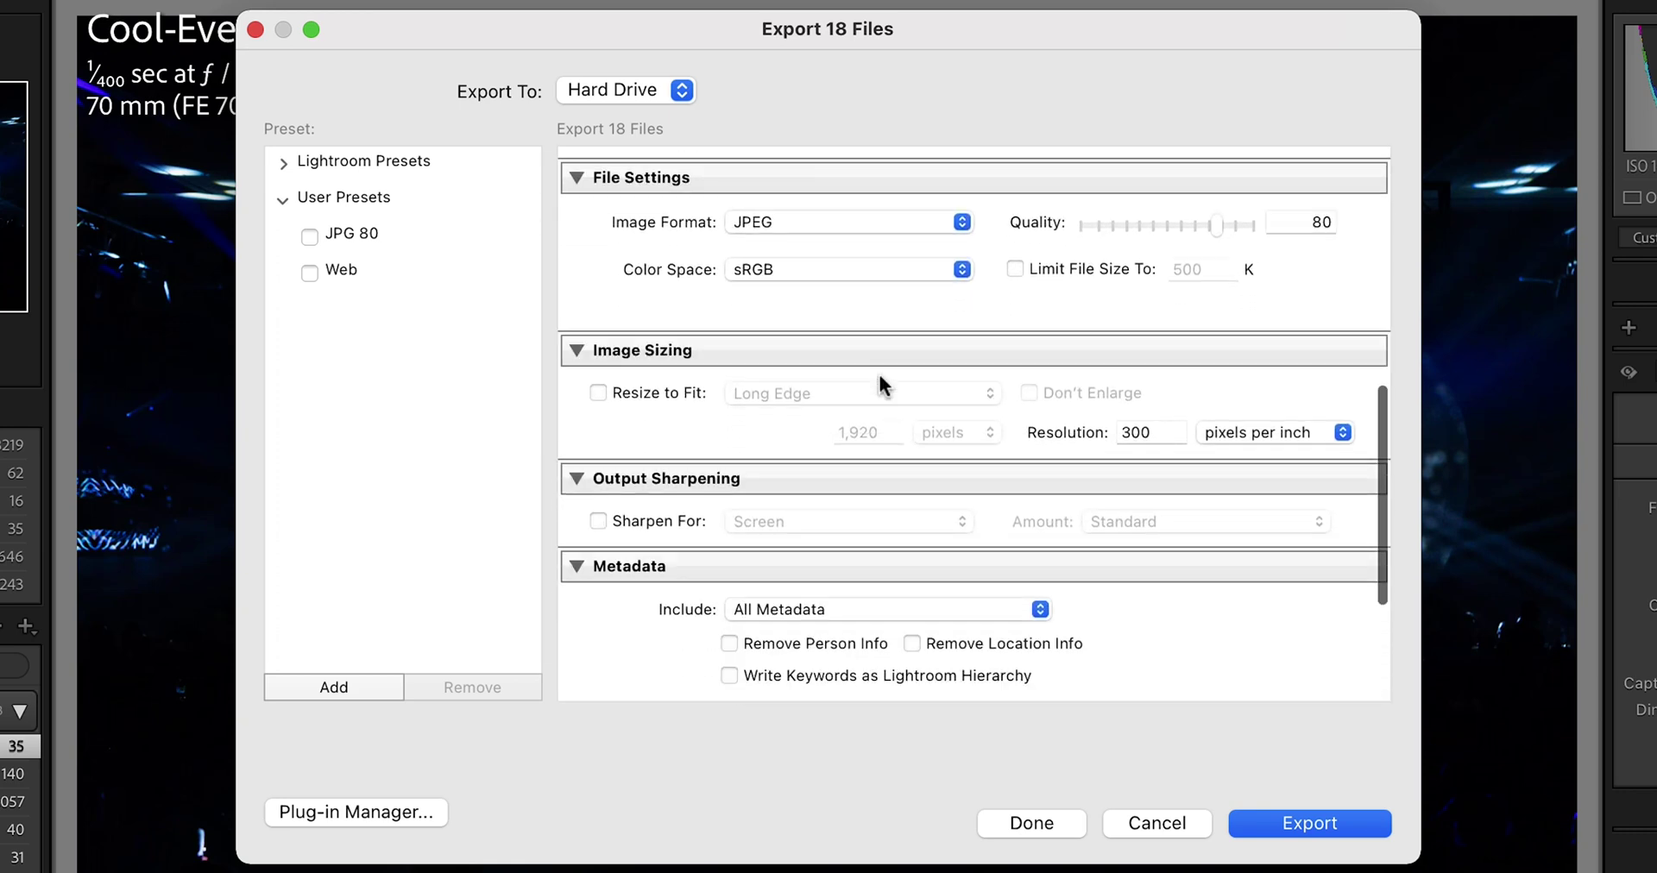
Resize to a 4,000 px long edge at 240 ppi and run the PRINT export.
{"action": "left_click", "coordinate": [604, 381]}
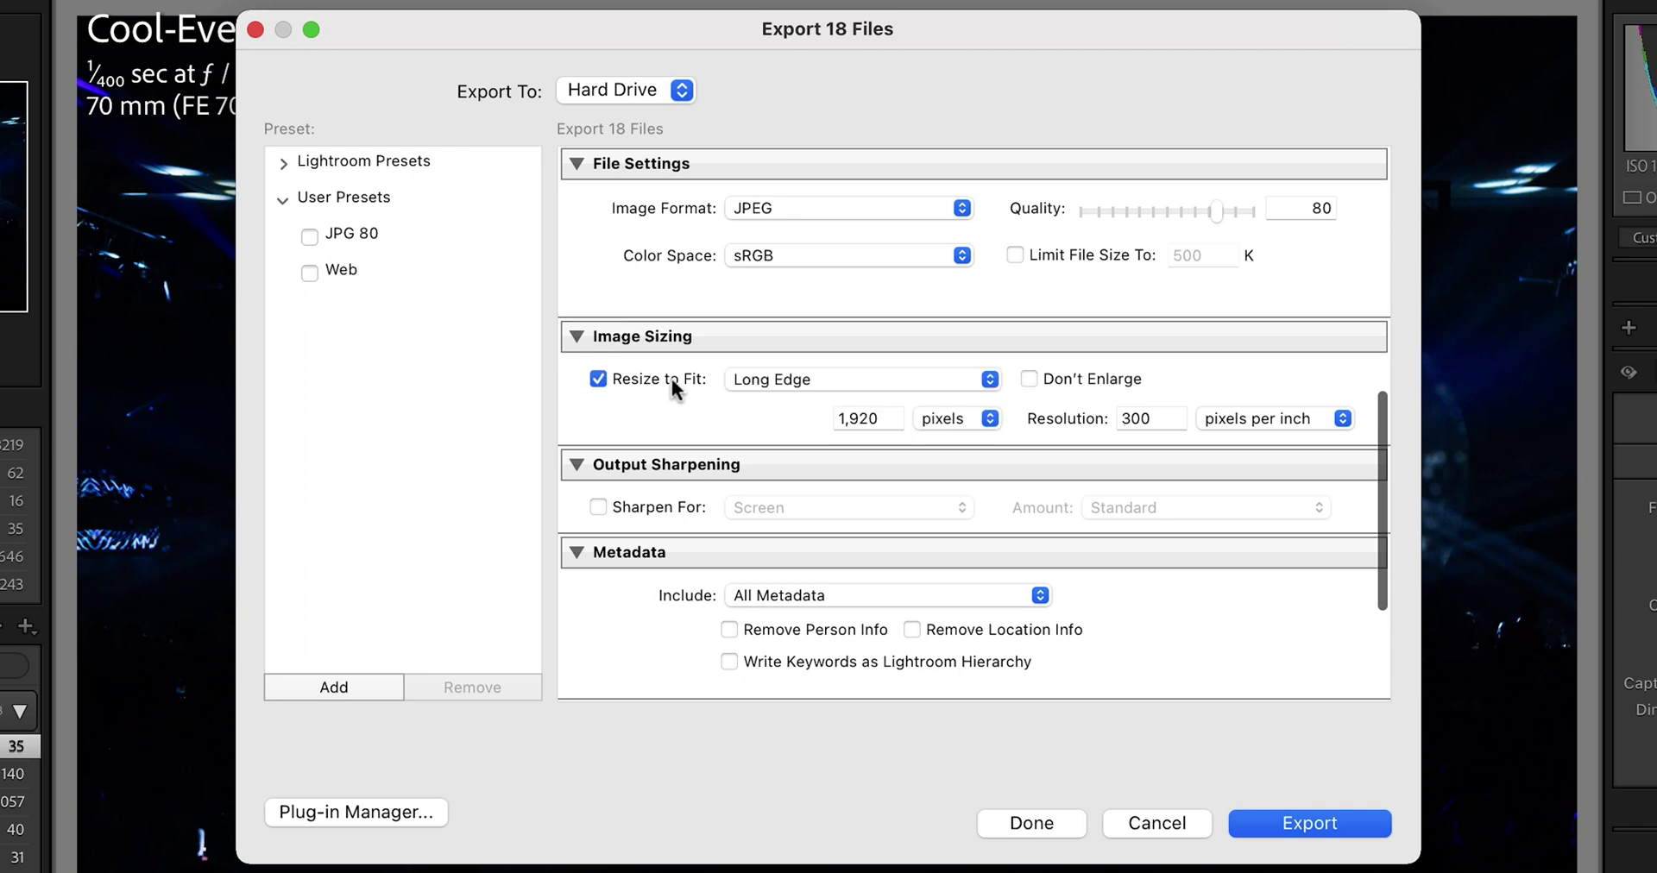
{"action": "left_click", "coordinate": [897, 419]}
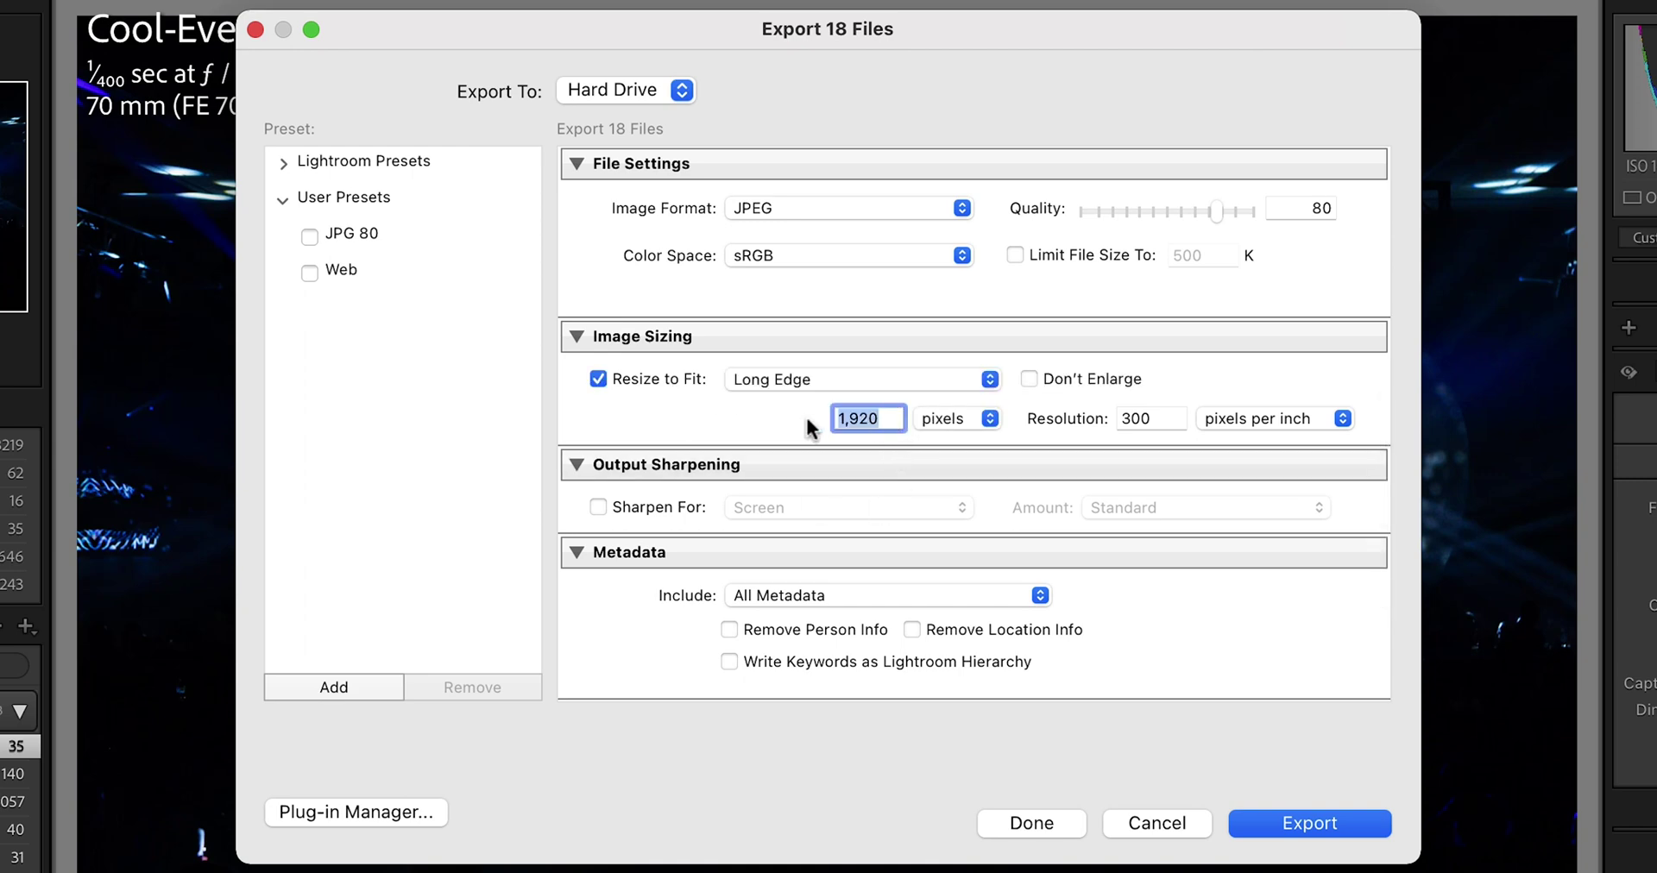
{"action": "type", "text": "4000"}
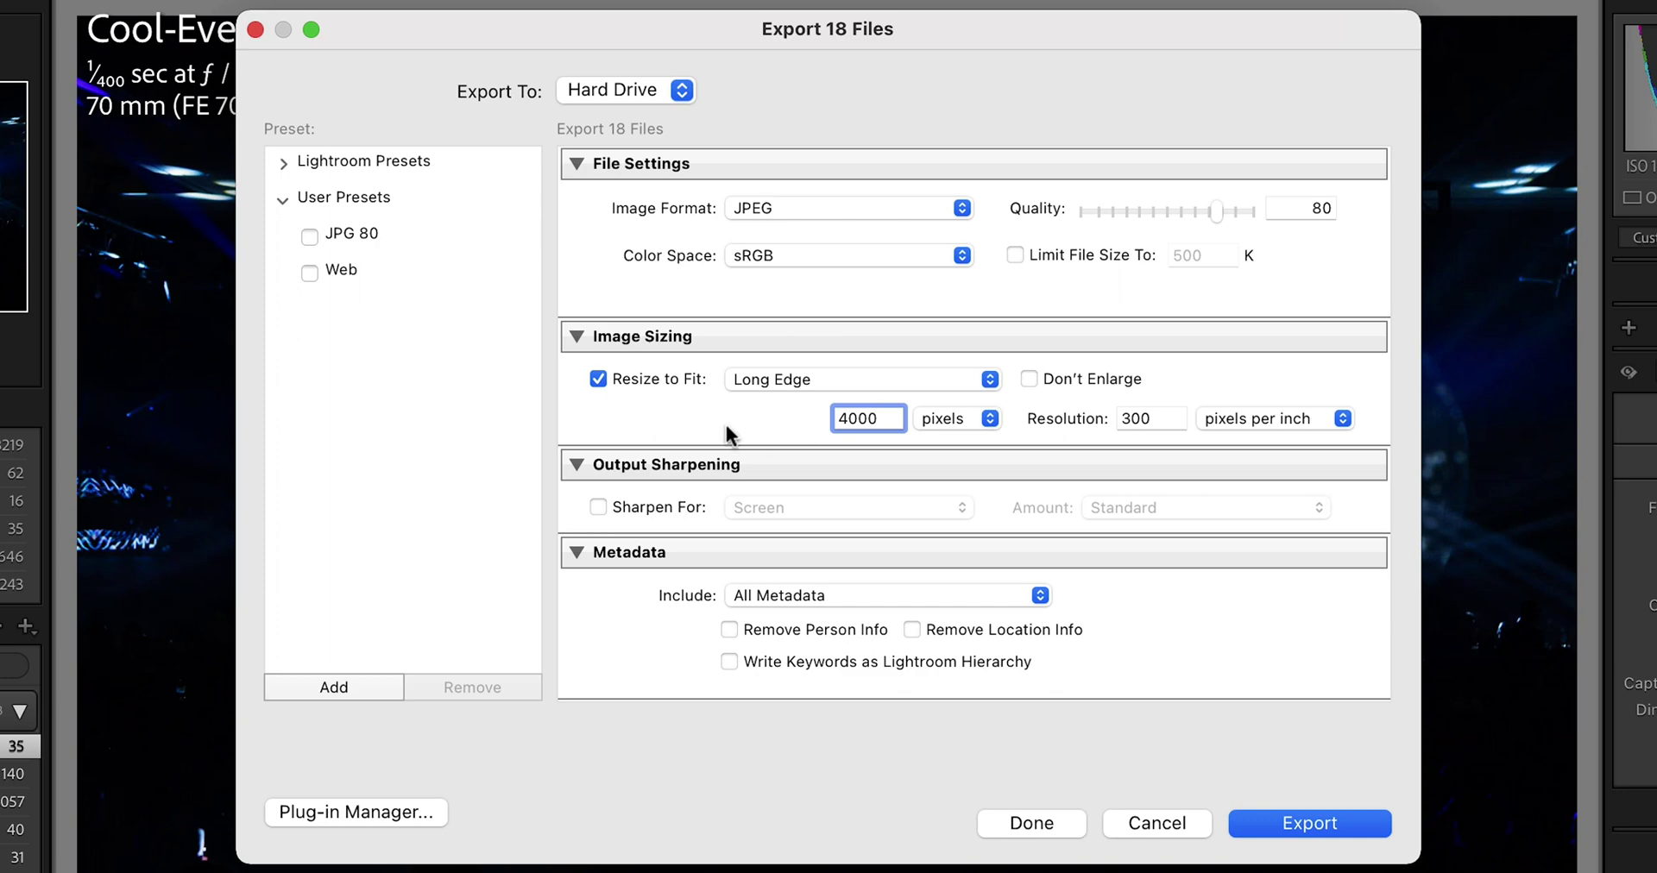
{"action": "left_click", "coordinate": [730, 433]}
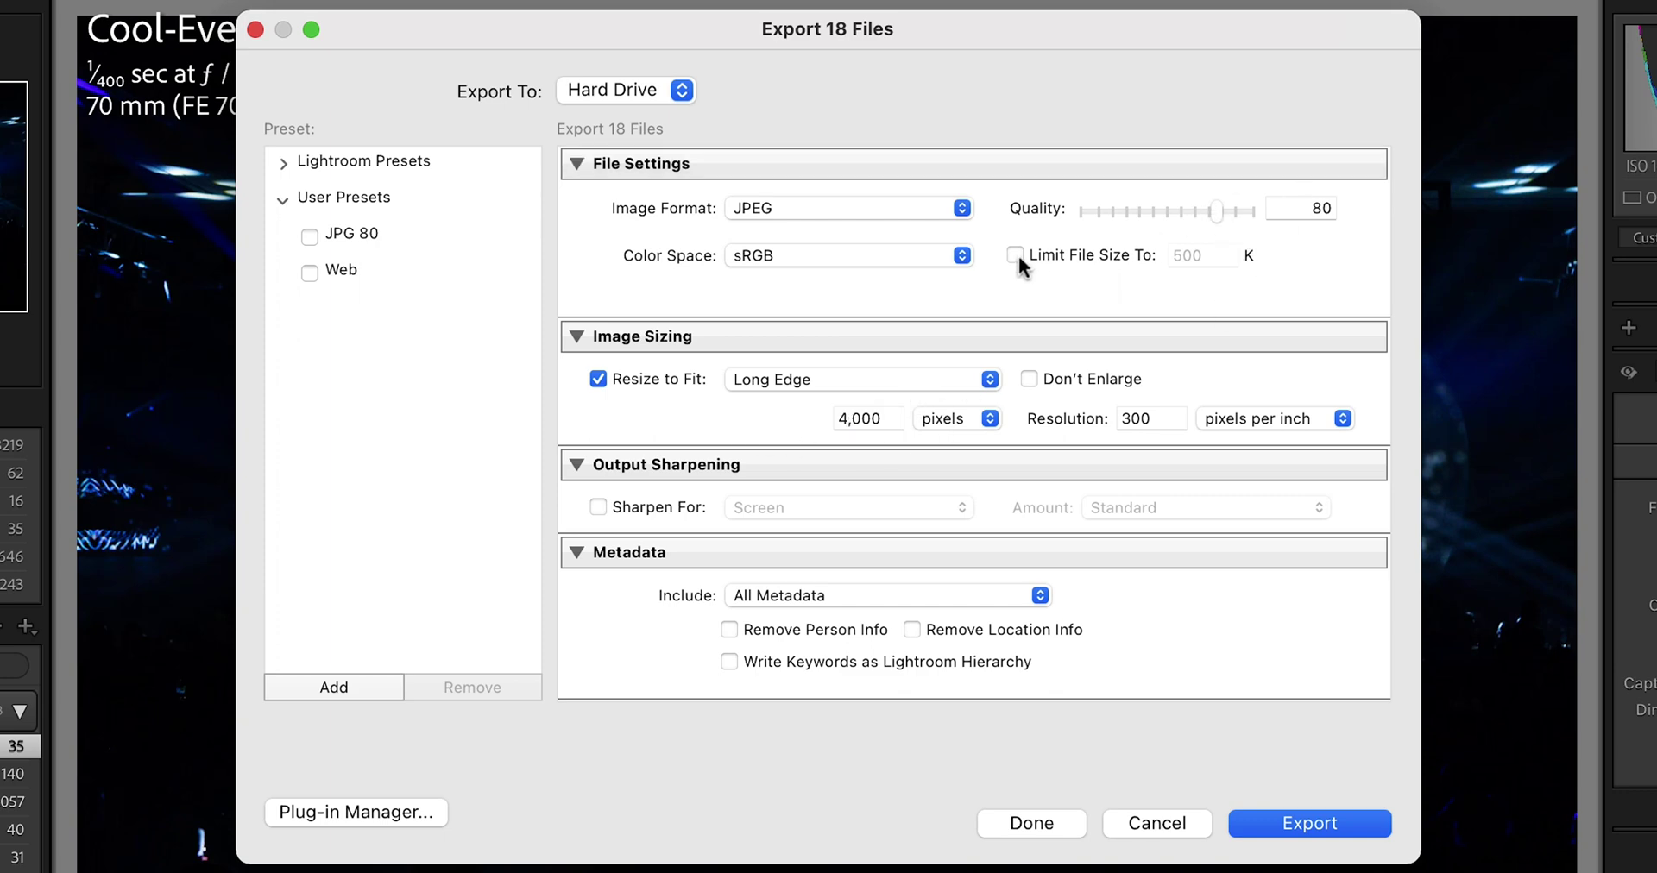
{"action": "double_click", "coordinate": [1140, 419]}
{"action": "type", "text": "240"}
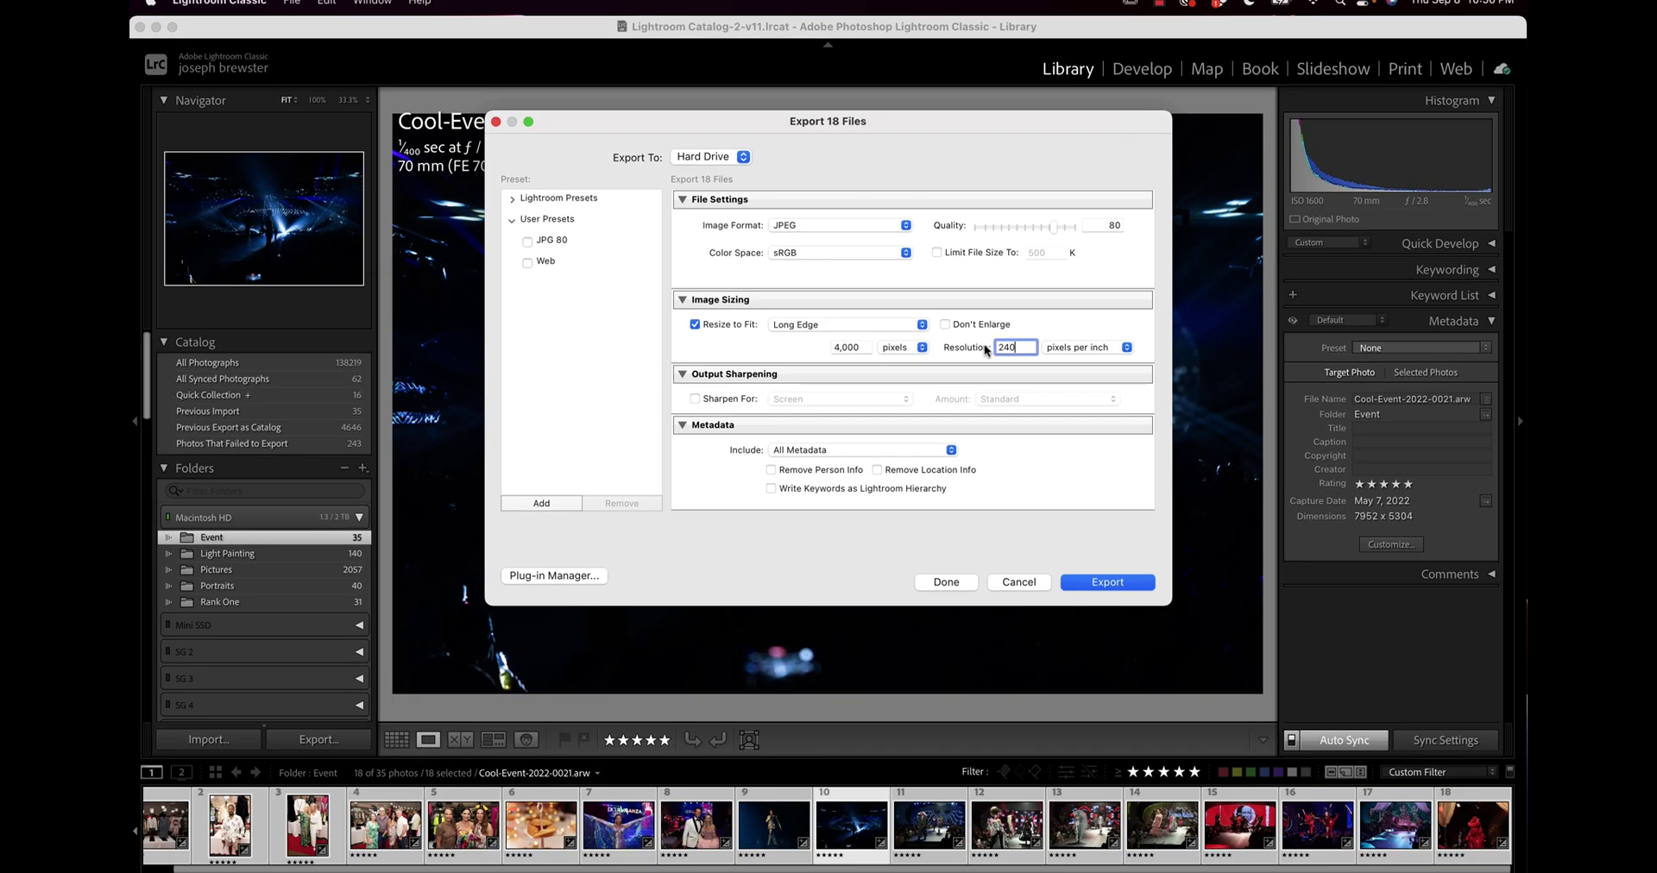
{"action": "left_click", "coordinate": [1105, 584]}
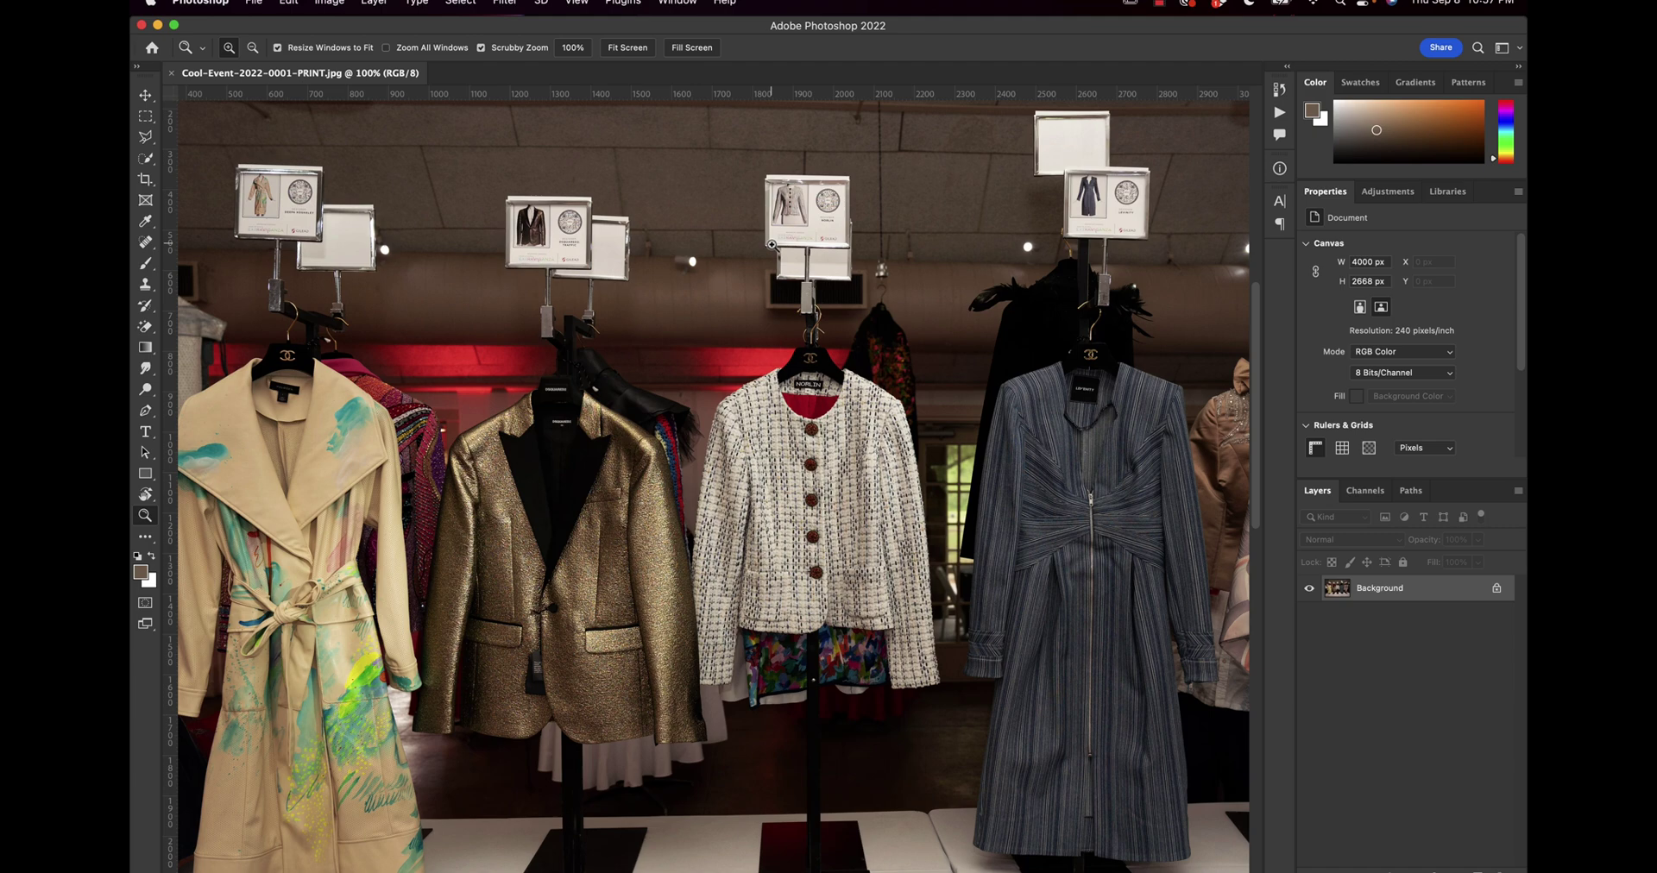
Close the 4000 × 2668 px print JPEG in Photoshop and select only photo 9 in Lightroom.
{"action": "key", "text": "super+w"}
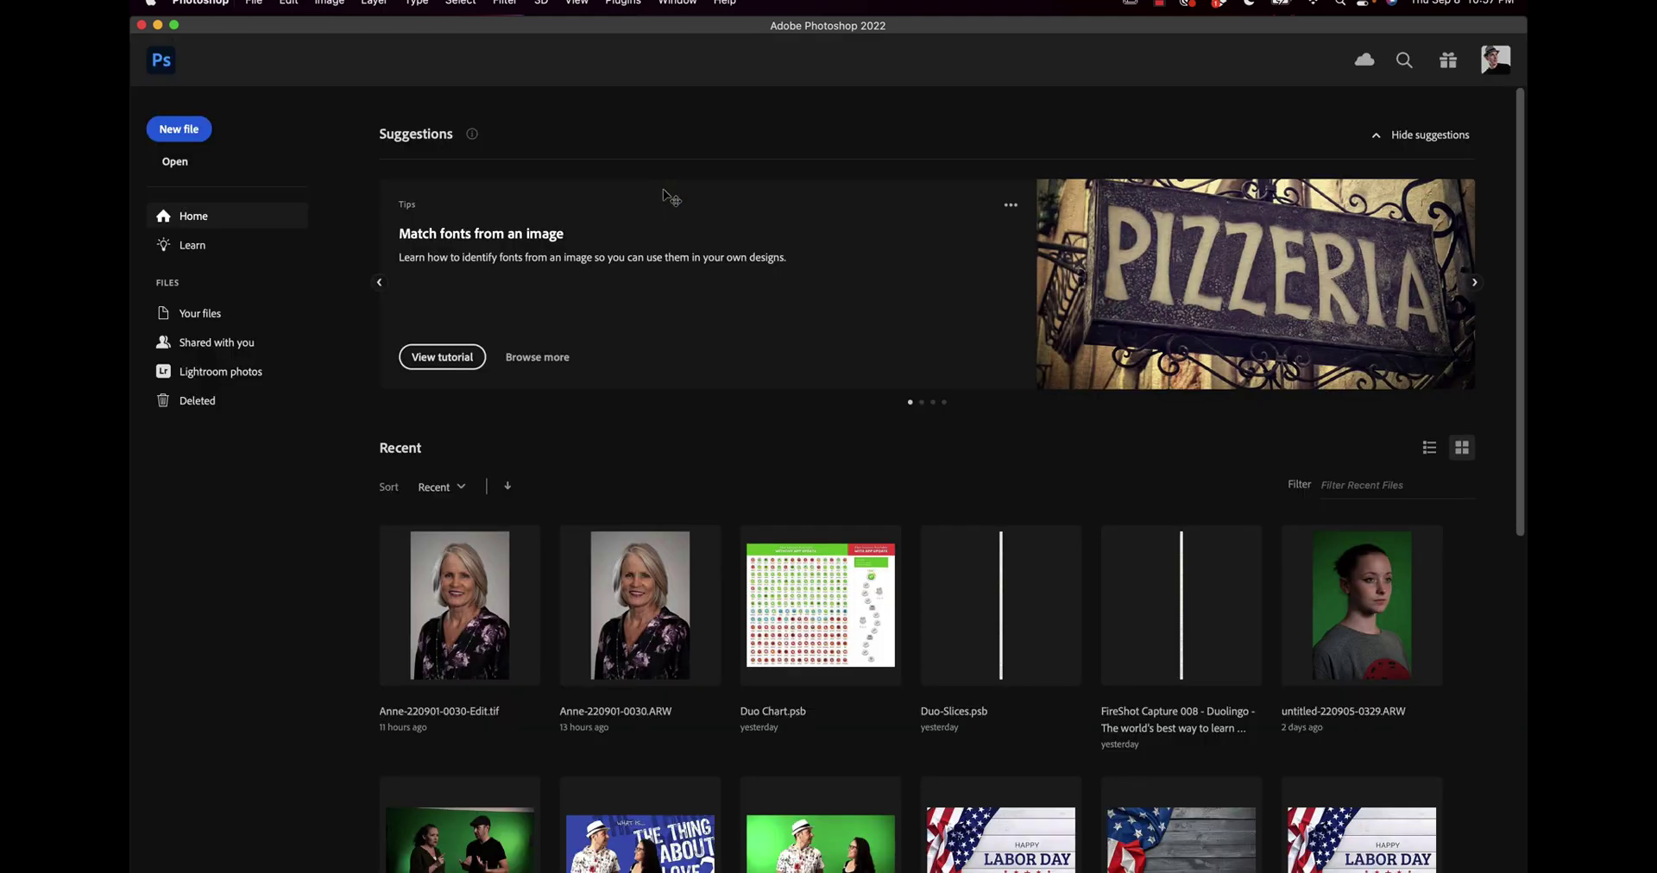
{"action": "key", "text": "super+Tab"}
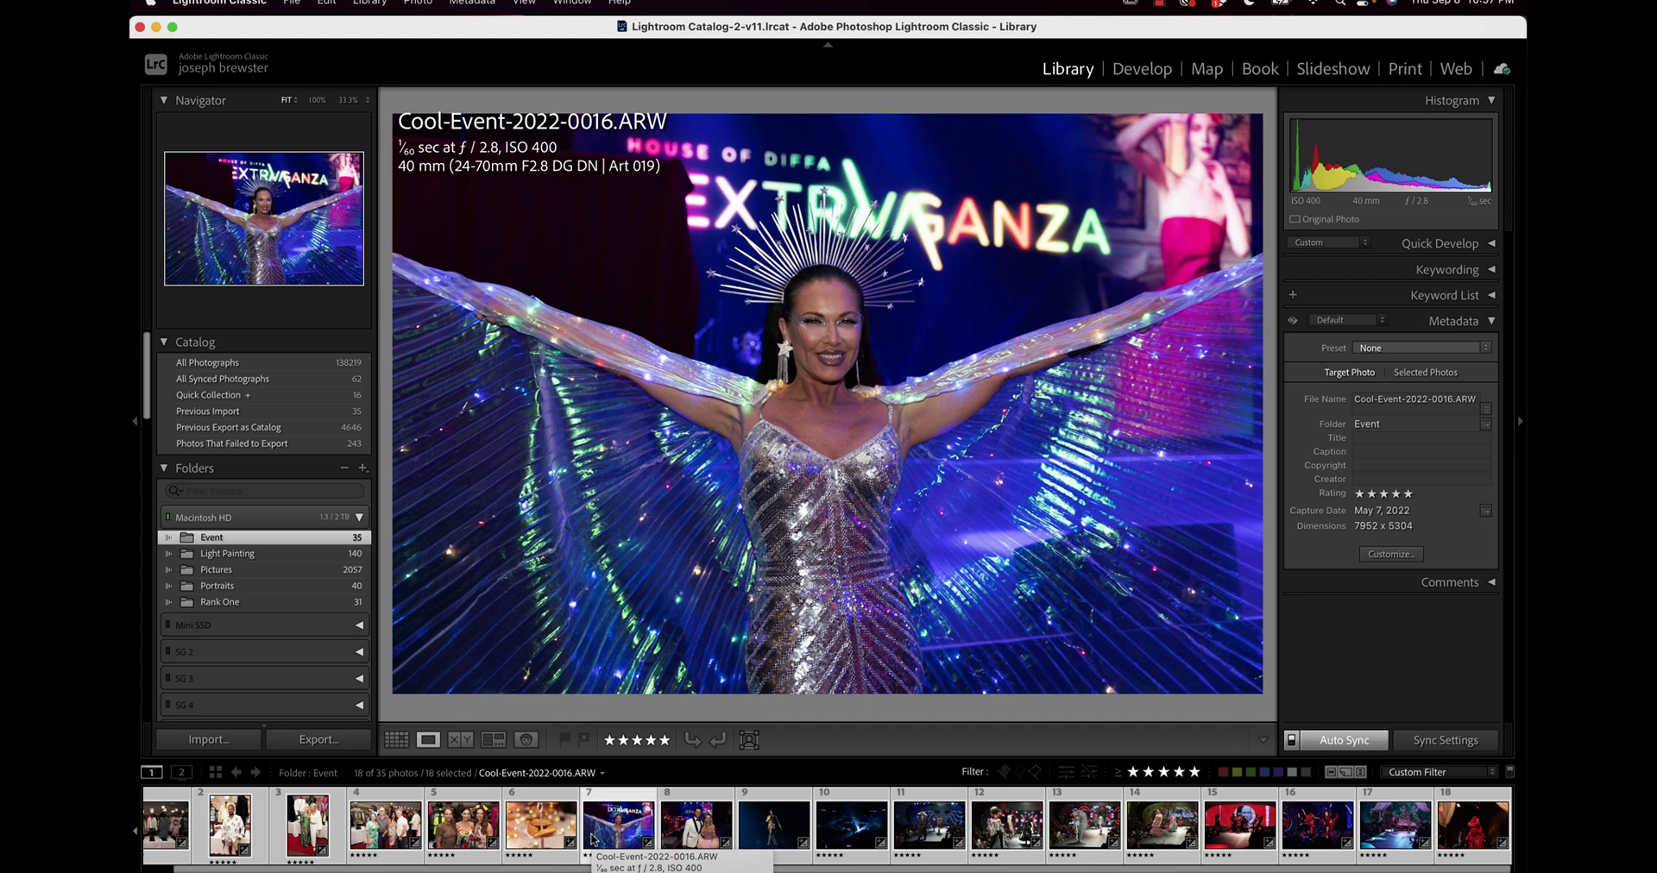
{"action": "left_click", "coordinate": [748, 820]}
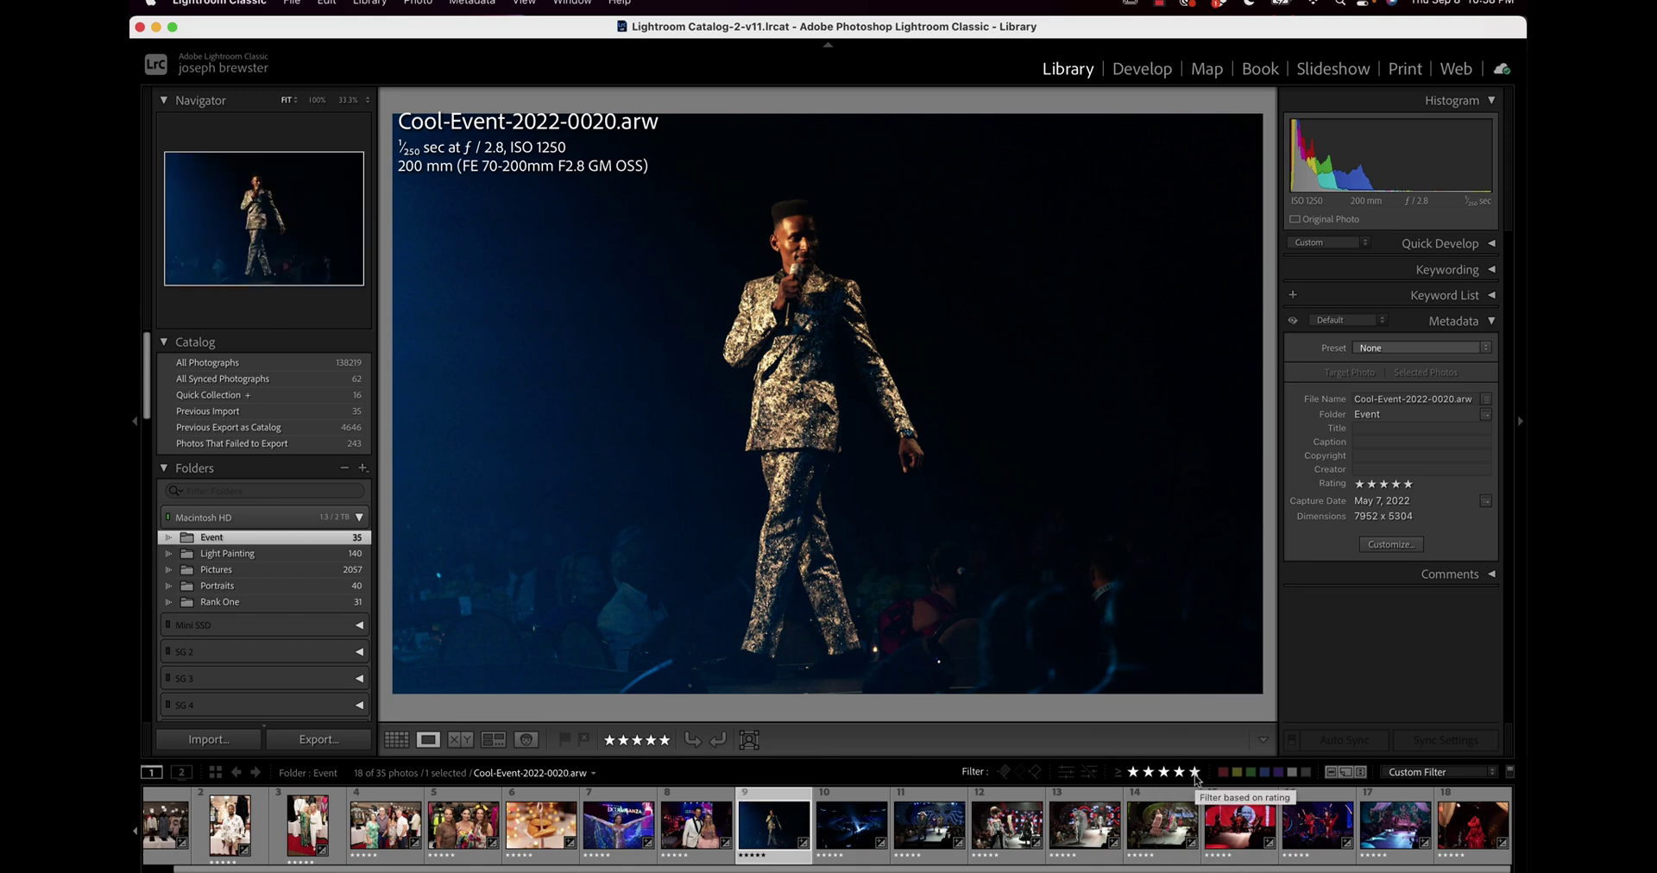
Switch the Filter bar from five stars to No Filter, showing all 35 Event photos.
{"action": "left_click", "coordinate": [1195, 772]}
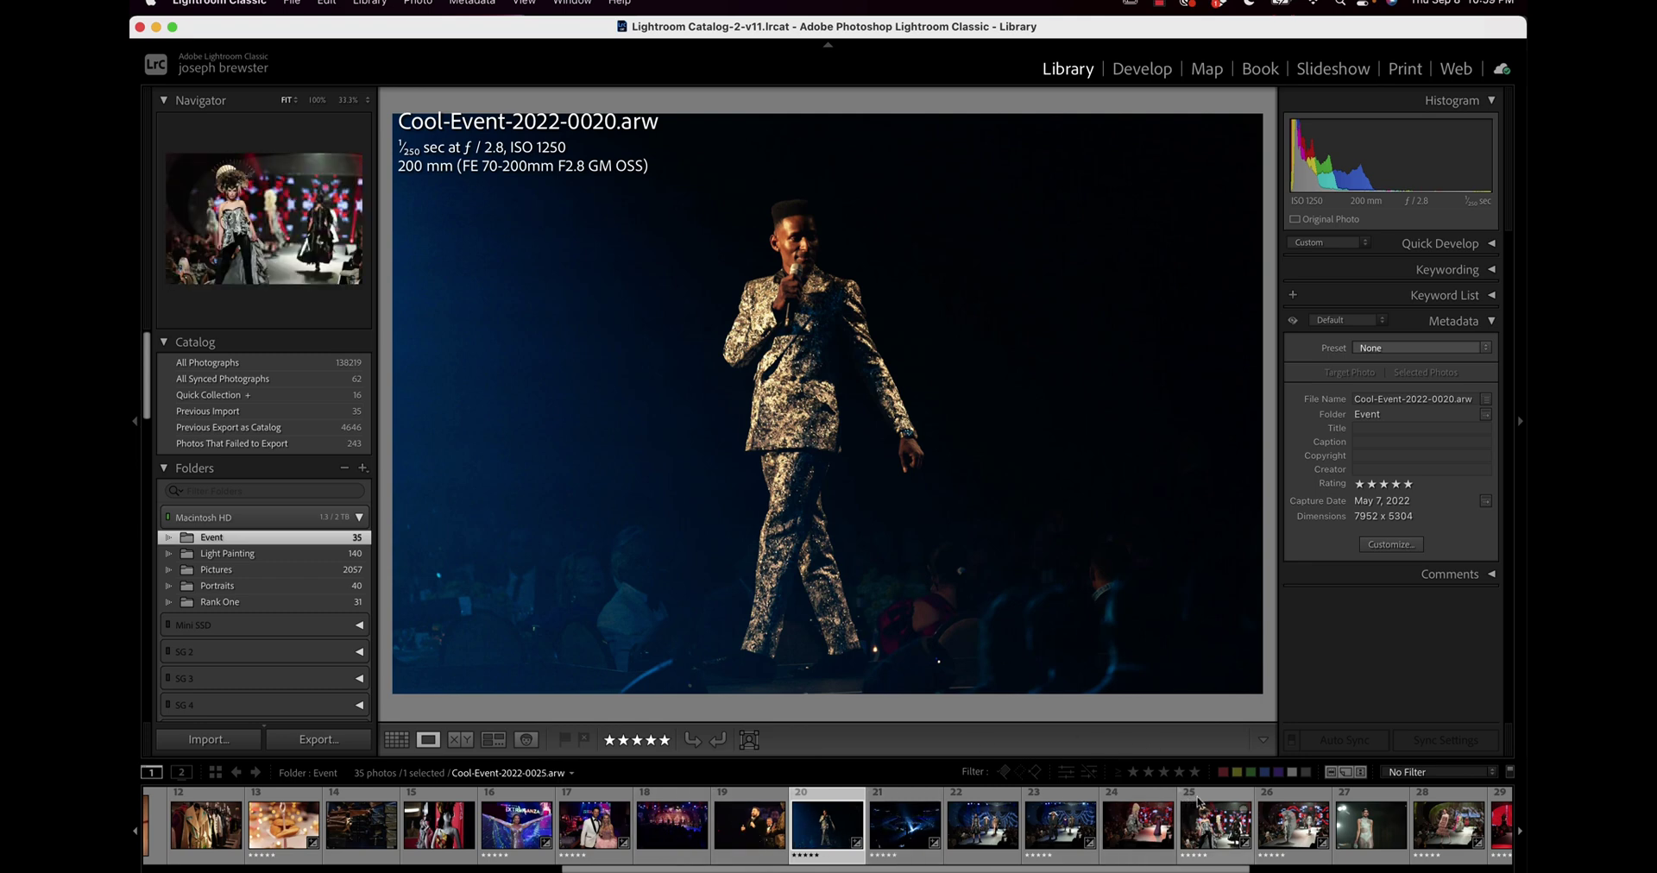
Filter the filmstrip to the 16 unrated Event photos and give the displayed photo zero stars.
{"action": "left_click", "coordinate": [1306, 771]}
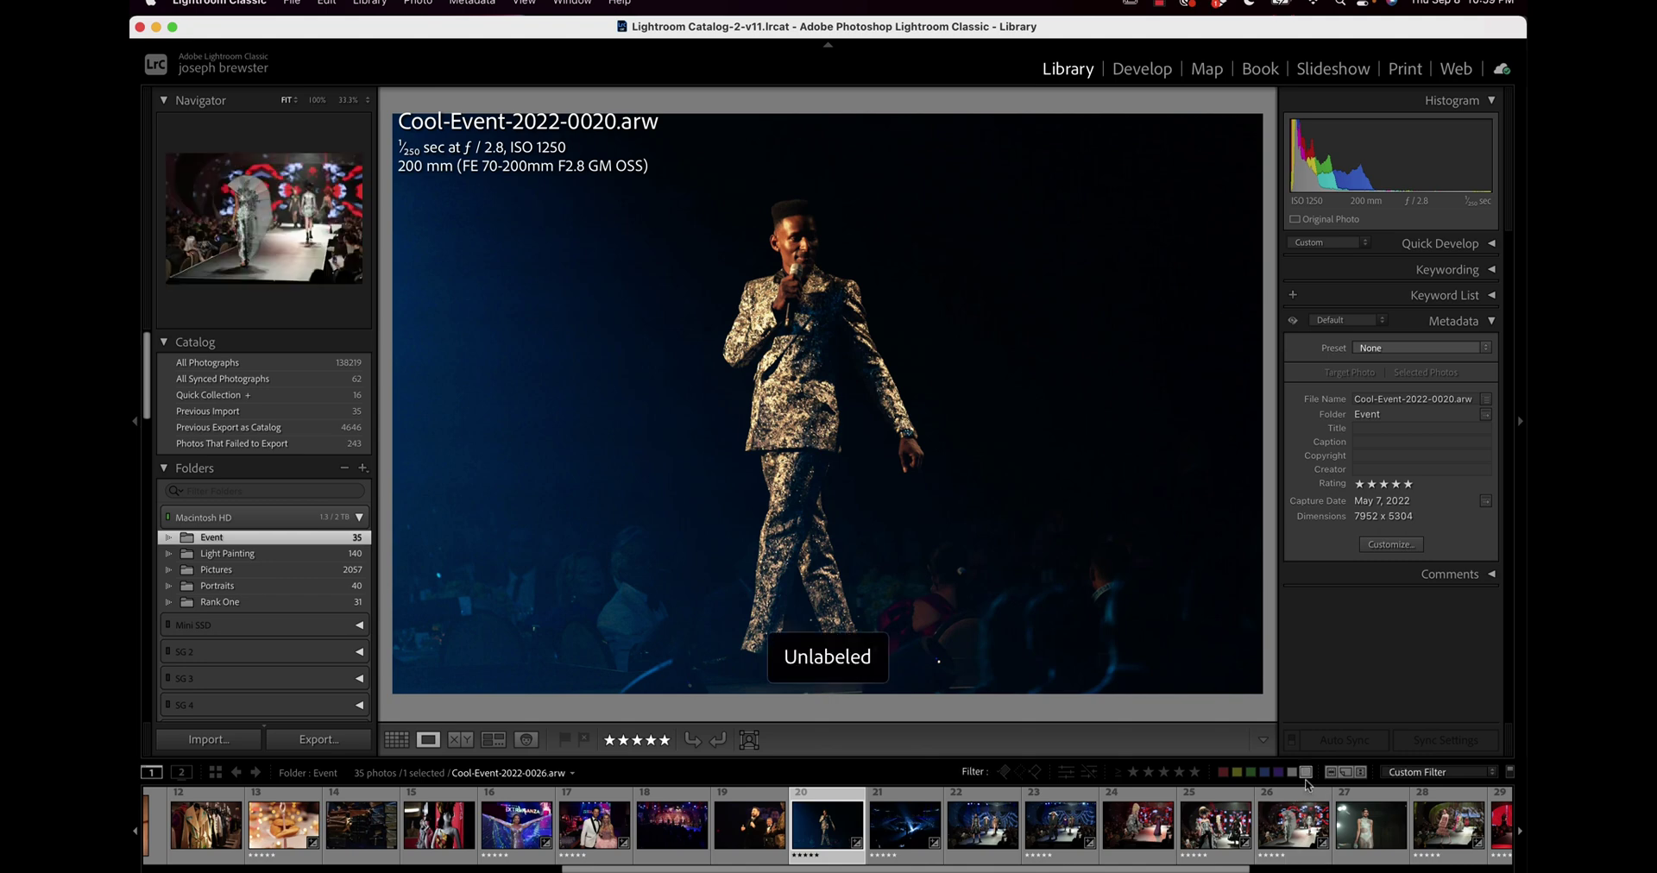
{"action": "left_click", "coordinate": [1303, 775]}
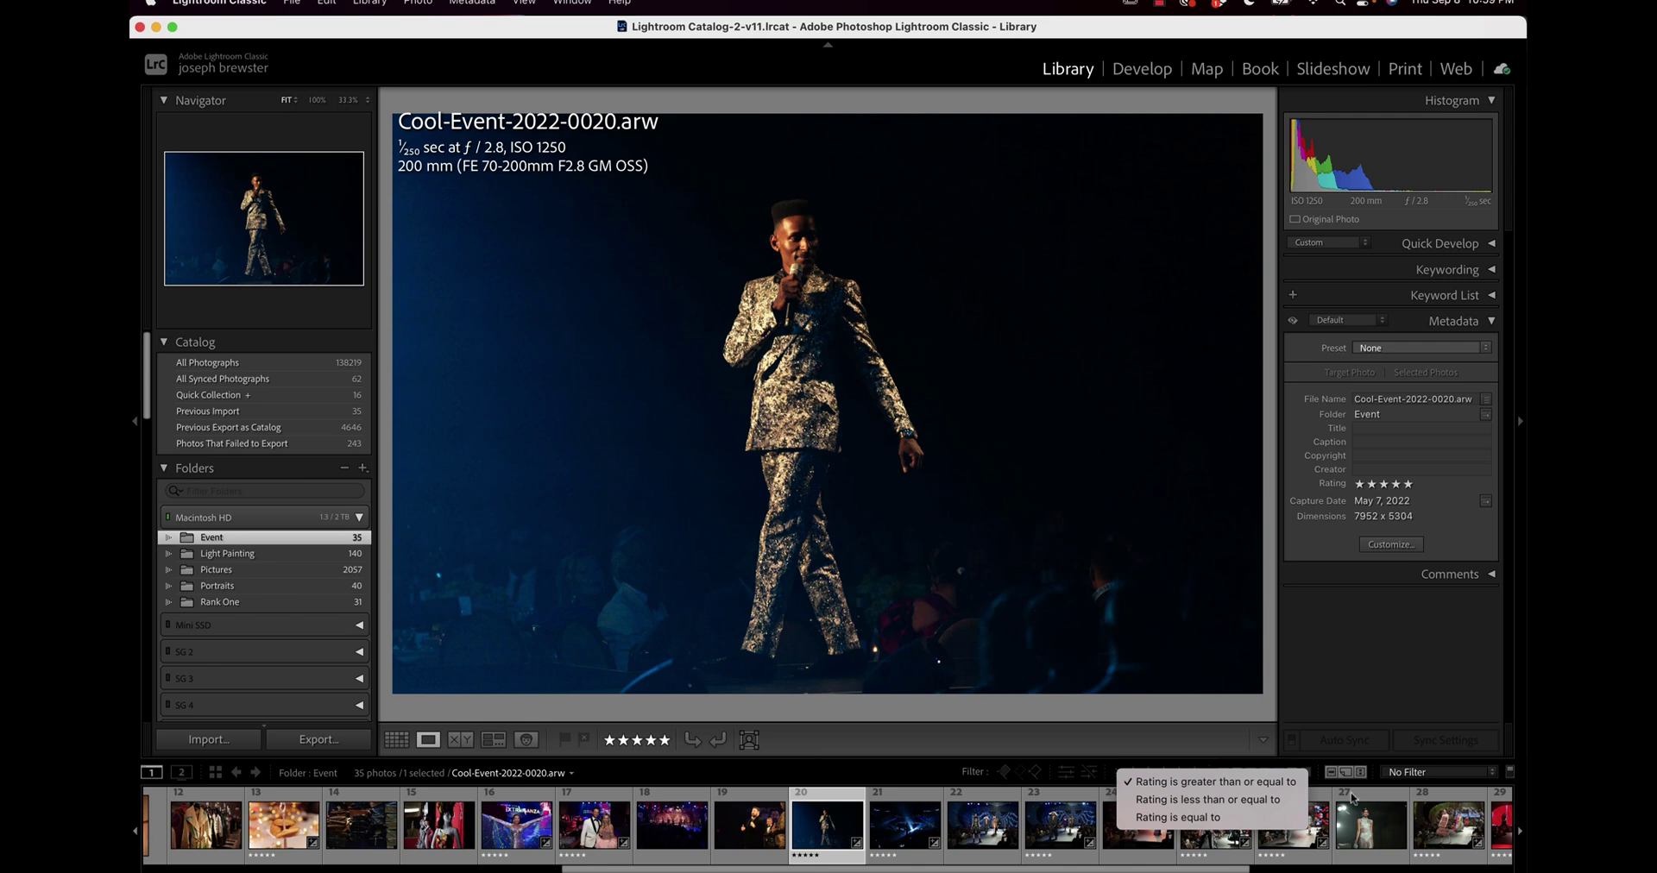
{"action": "left_click", "coordinate": [1492, 774]}
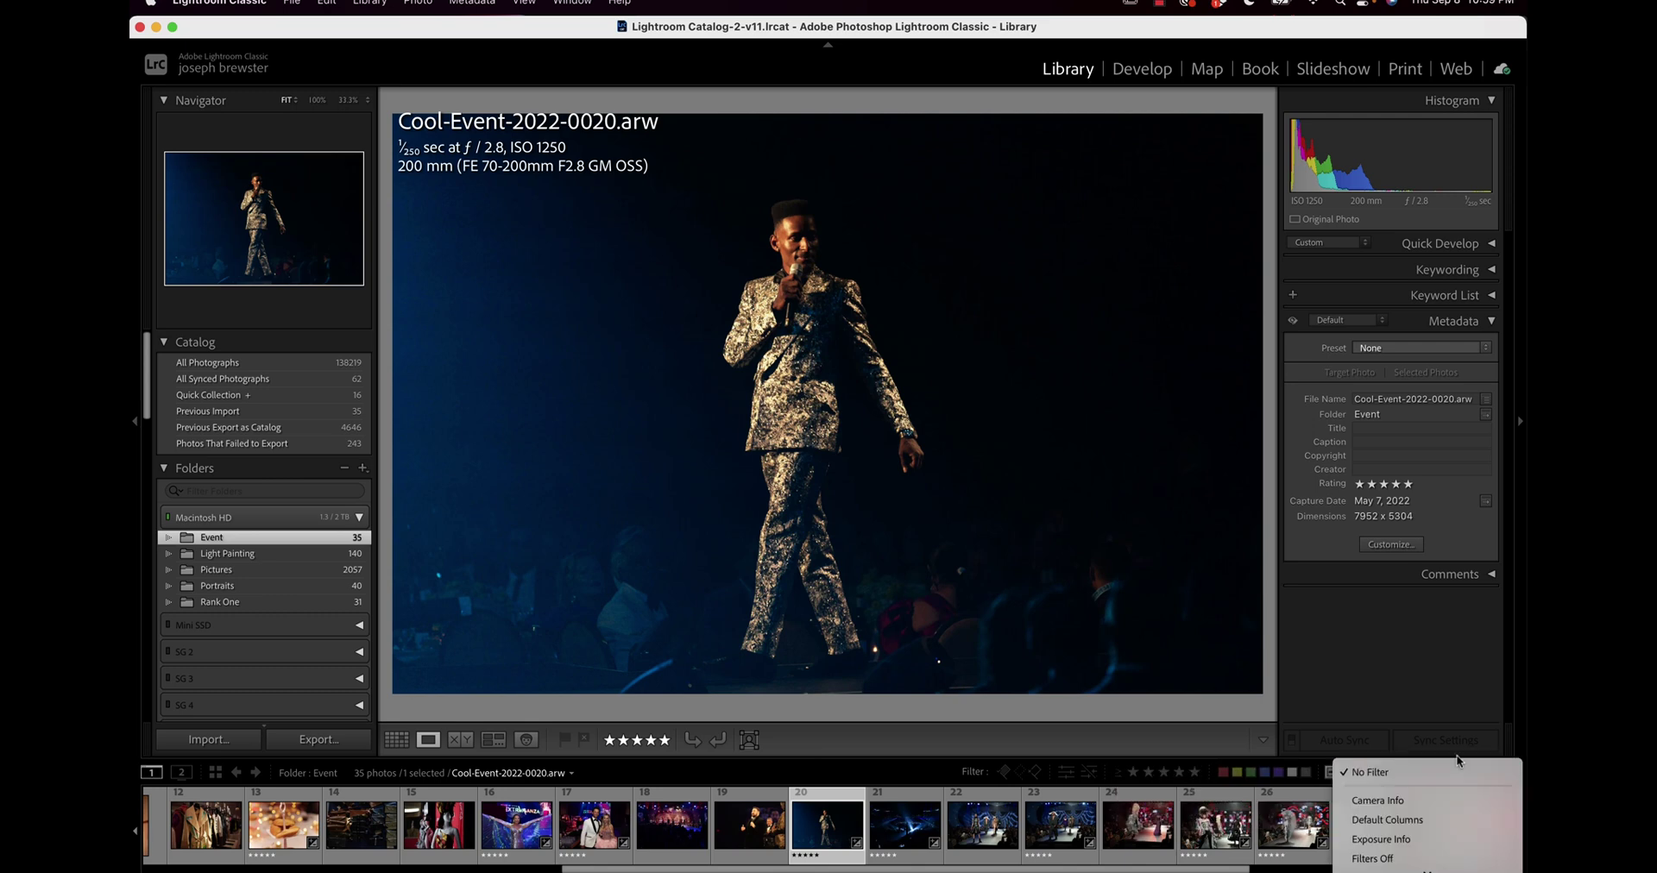
{"action": "left_click", "coordinate": [1455, 803]}
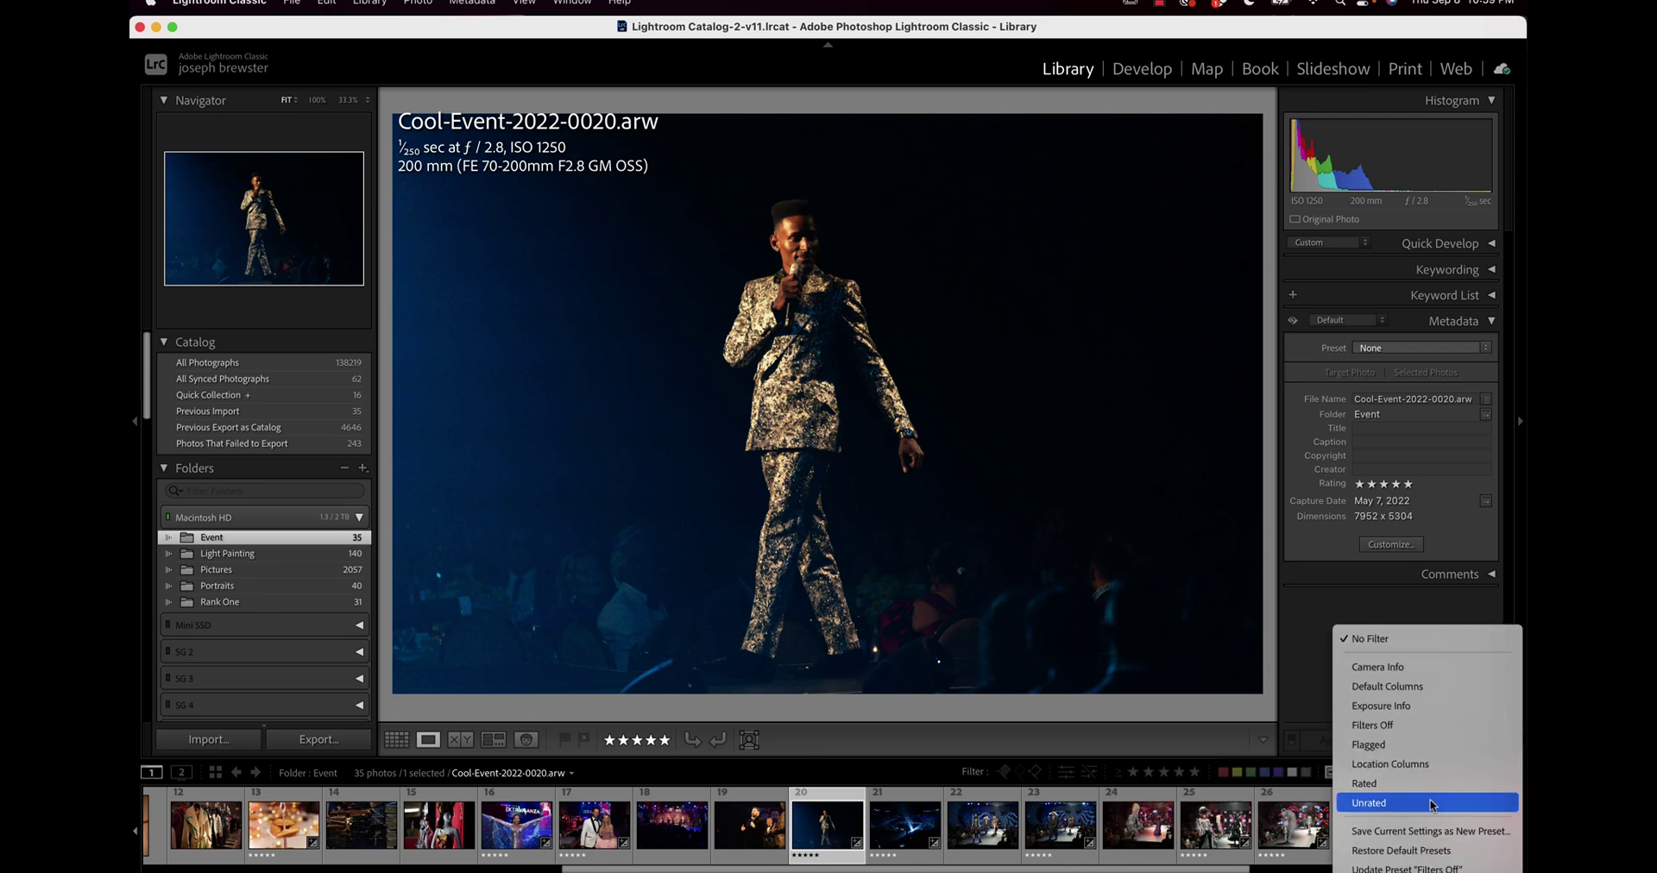
{"action": "key", "text": "0"}
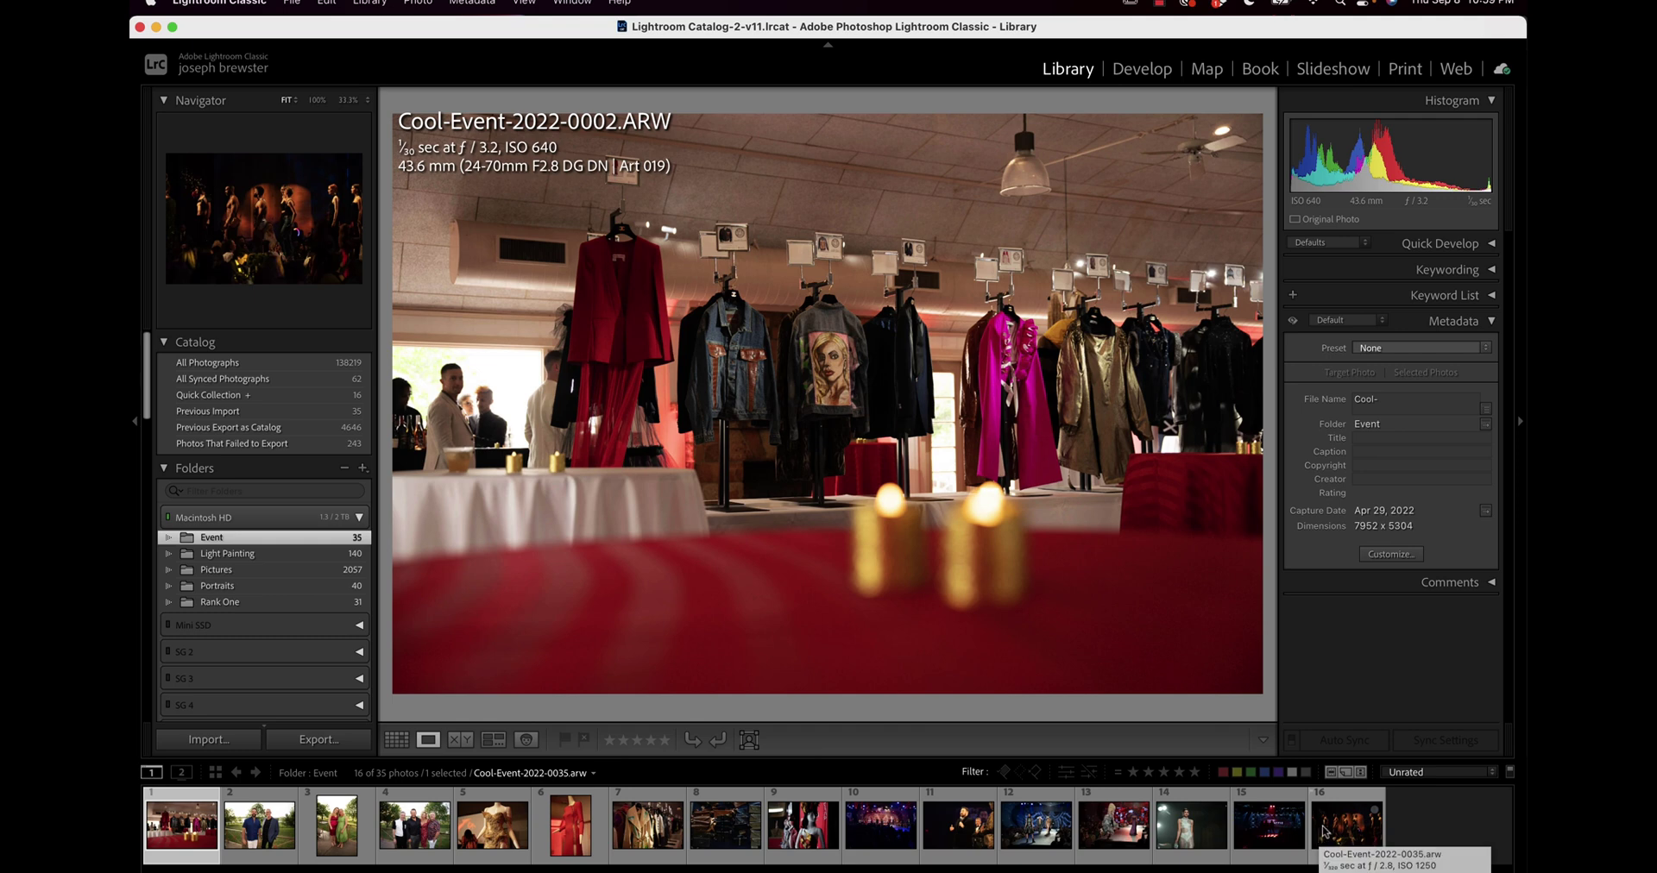
{"action": "key", "text": "super+a"}
{"action": "right_click", "coordinate": [1268, 834]}
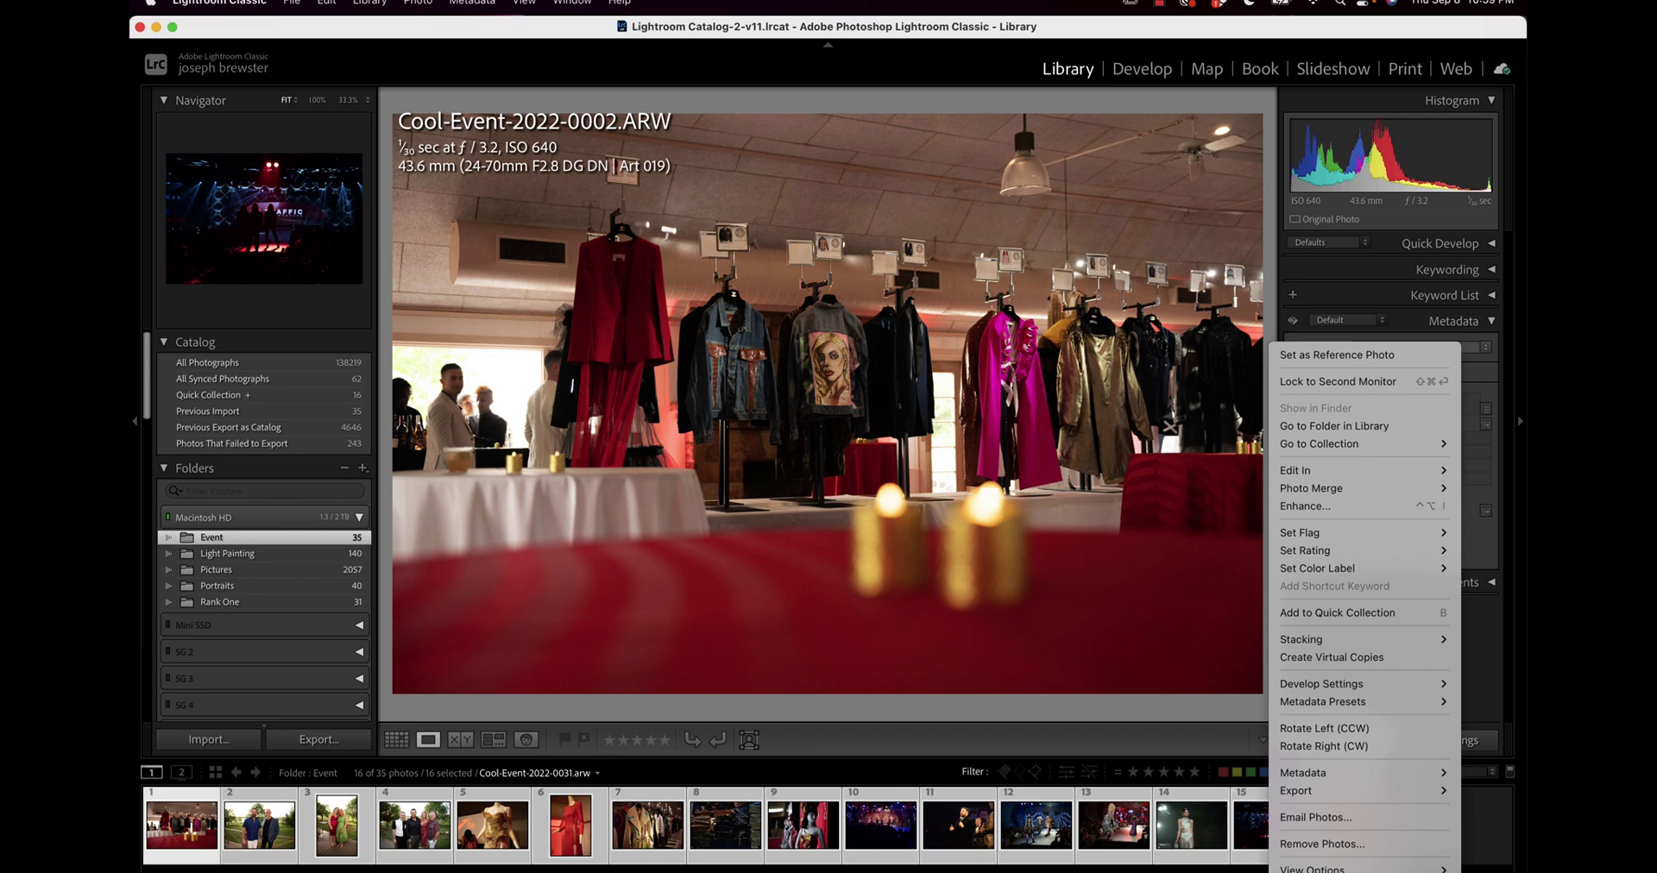
{"action": "left_click", "coordinate": [1243, 858]}
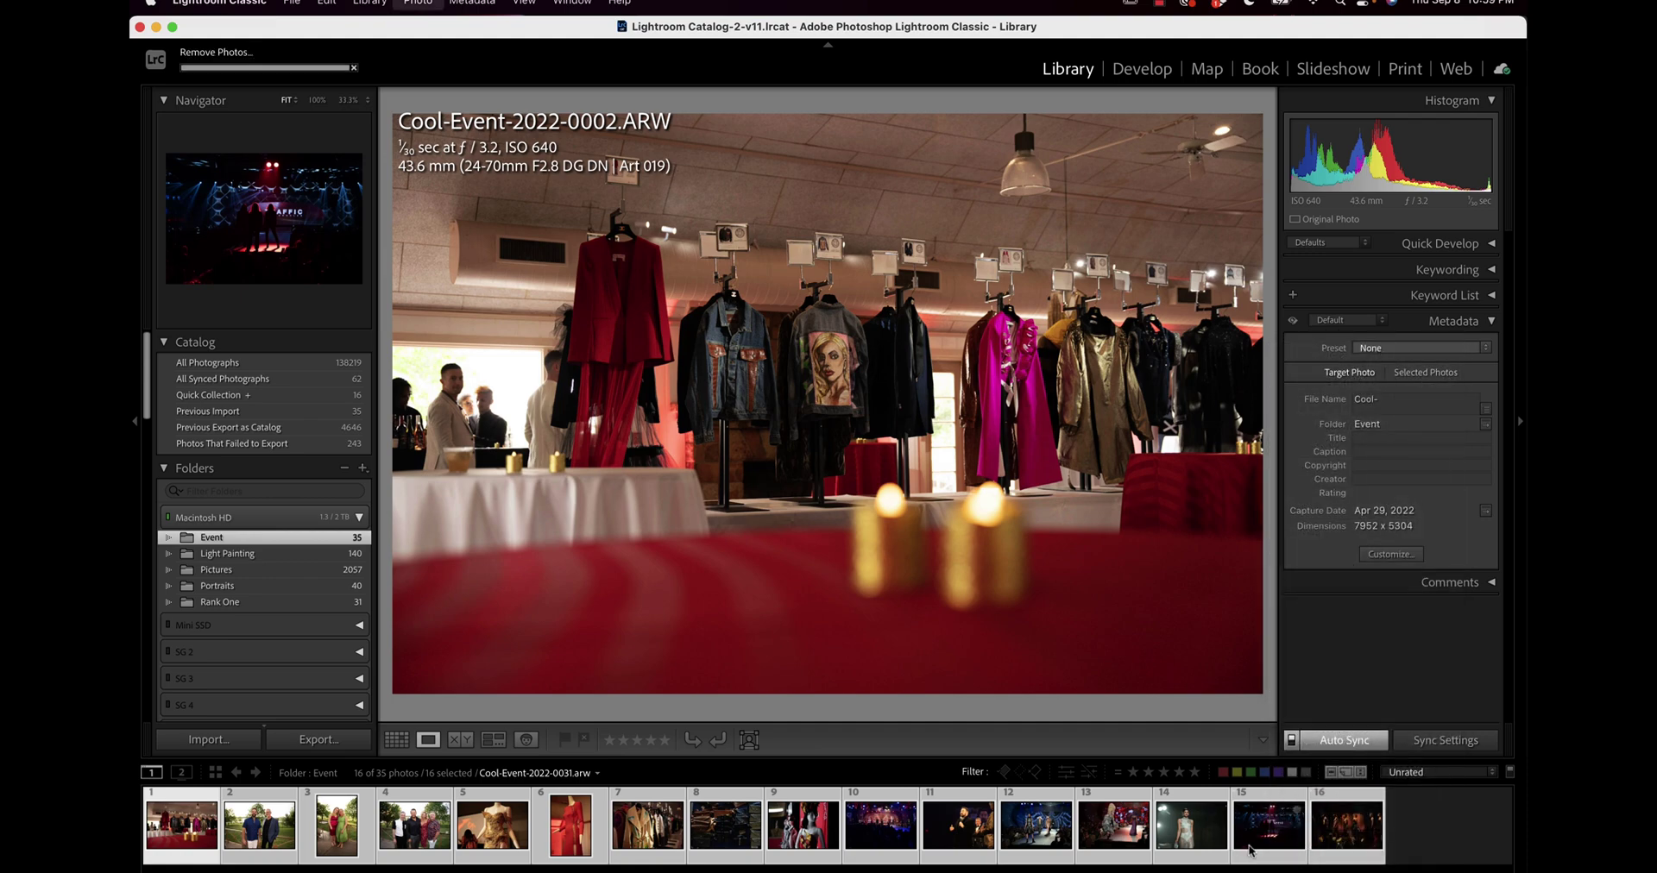
{"action": "key", "text": "Delete"}
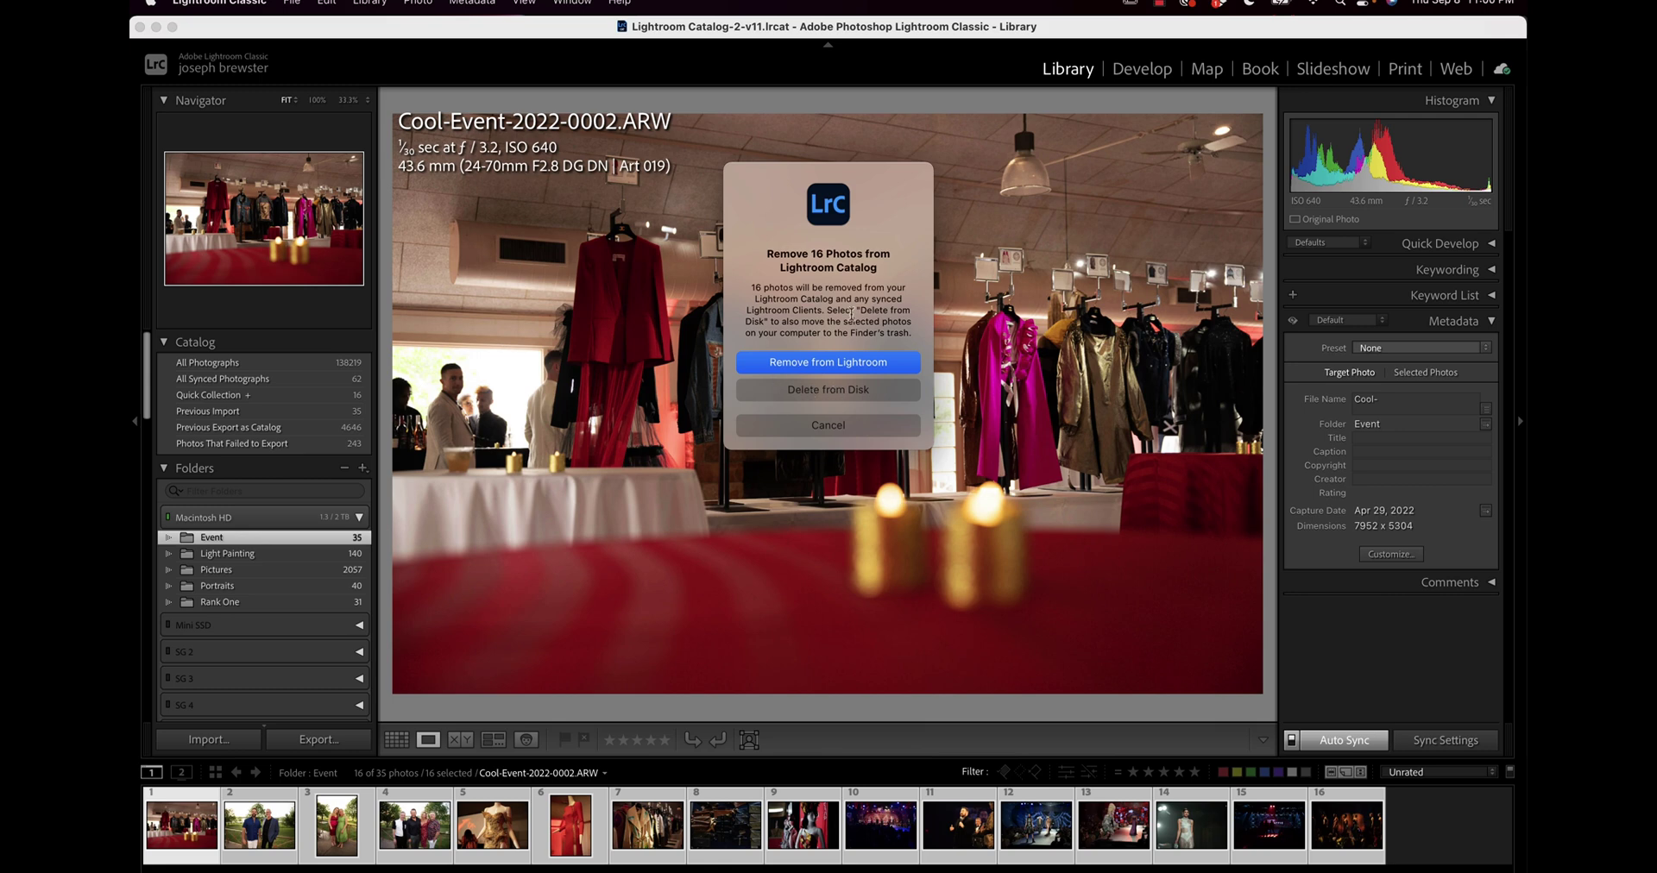
{"action": "left_click", "coordinate": [818, 426]}
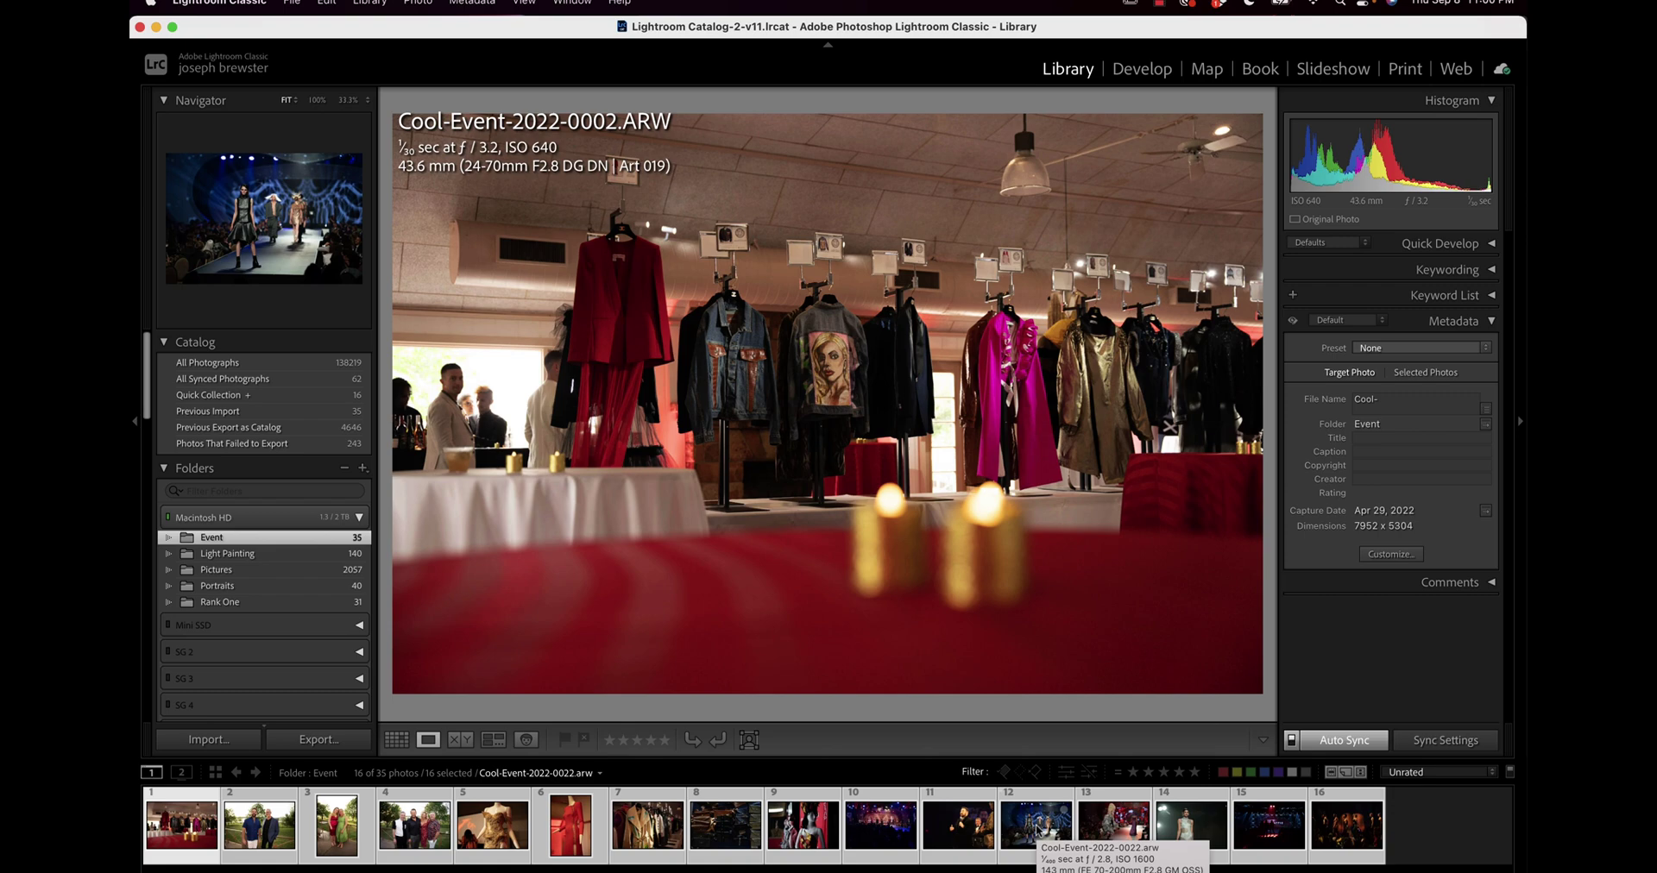
Select the runway shot Cool-Event-2022-0022 alone and open the filter preset list, currently Unrated.
{"action": "left_click", "coordinate": [1035, 827]}
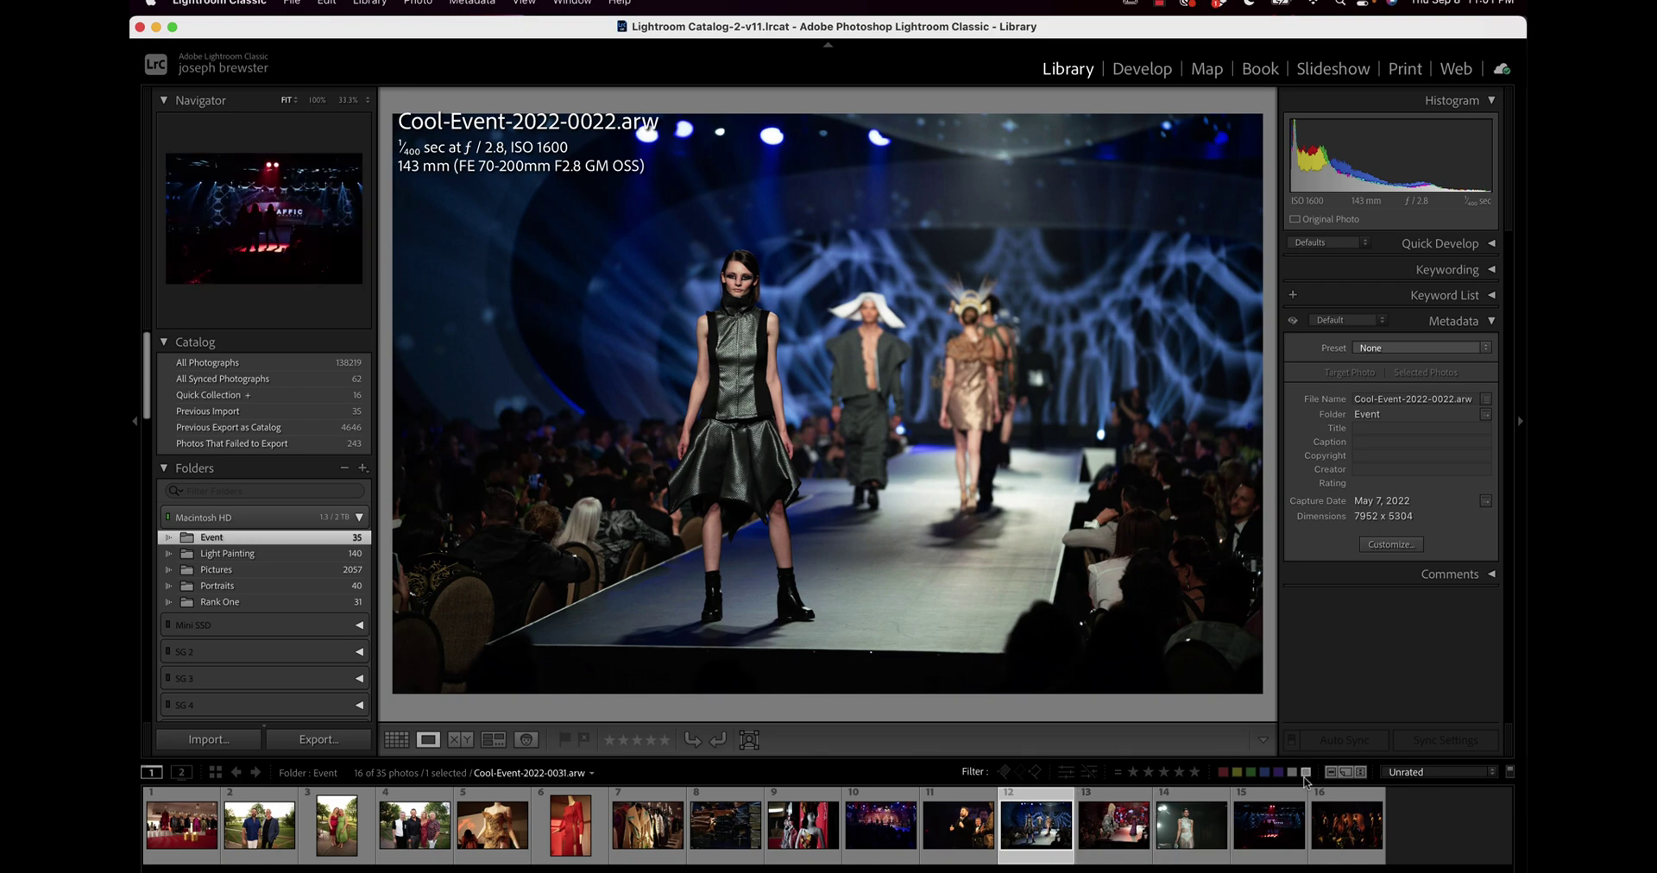
{"action": "left_click", "coordinate": [1426, 775]}
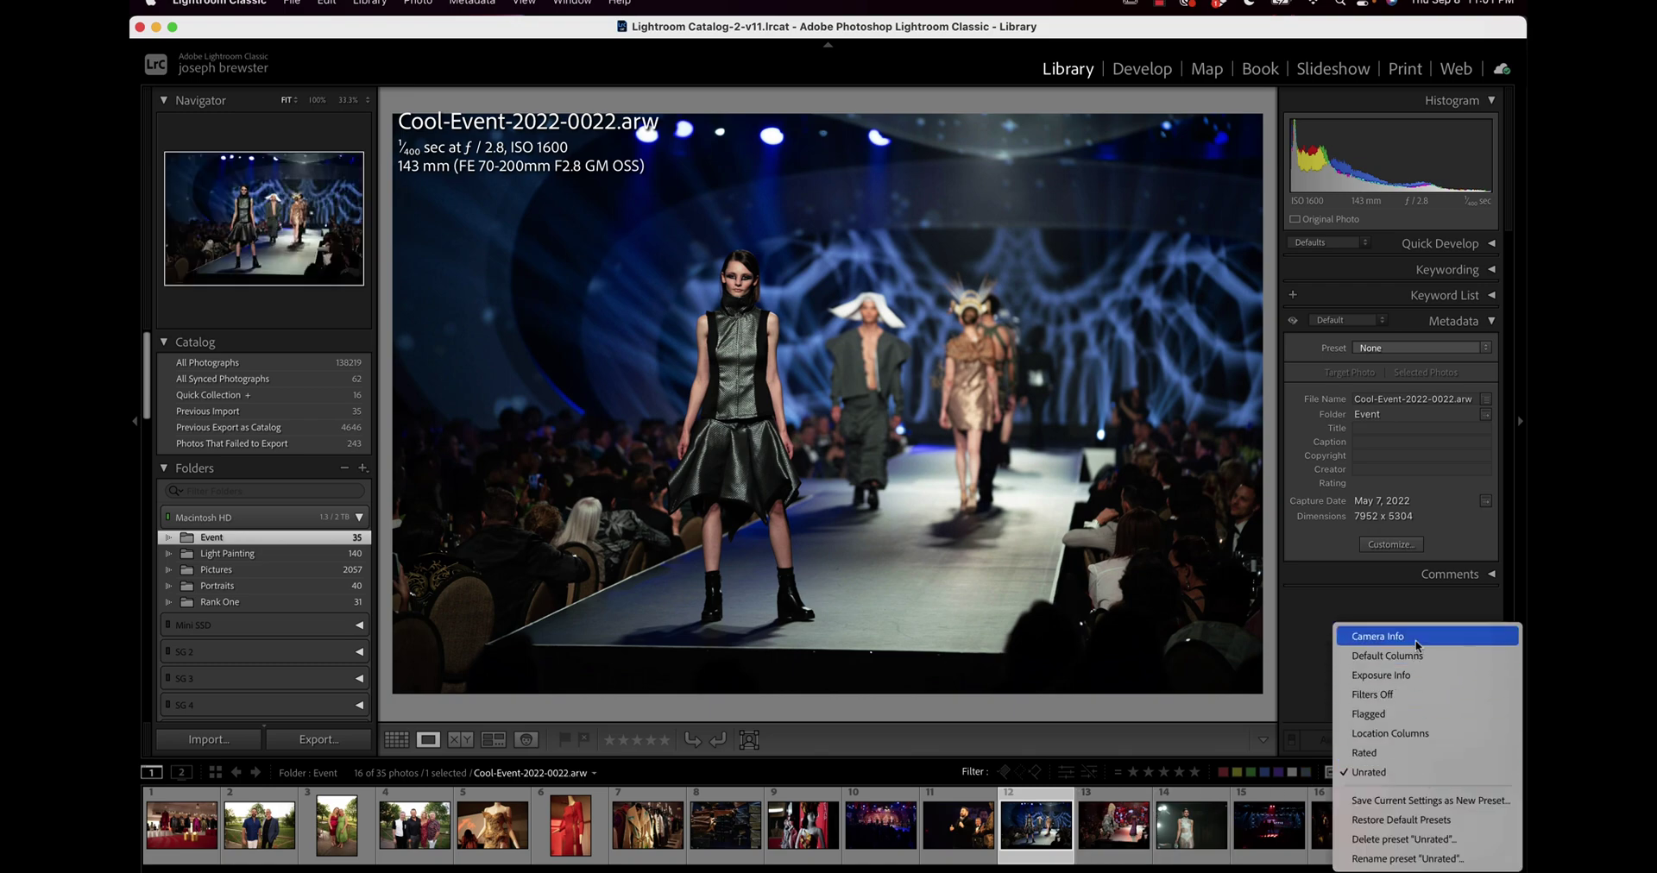
Apply the Rated filter preset to show the 18 five-star Event photos out of 35.
{"action": "left_click", "coordinate": [1365, 753]}
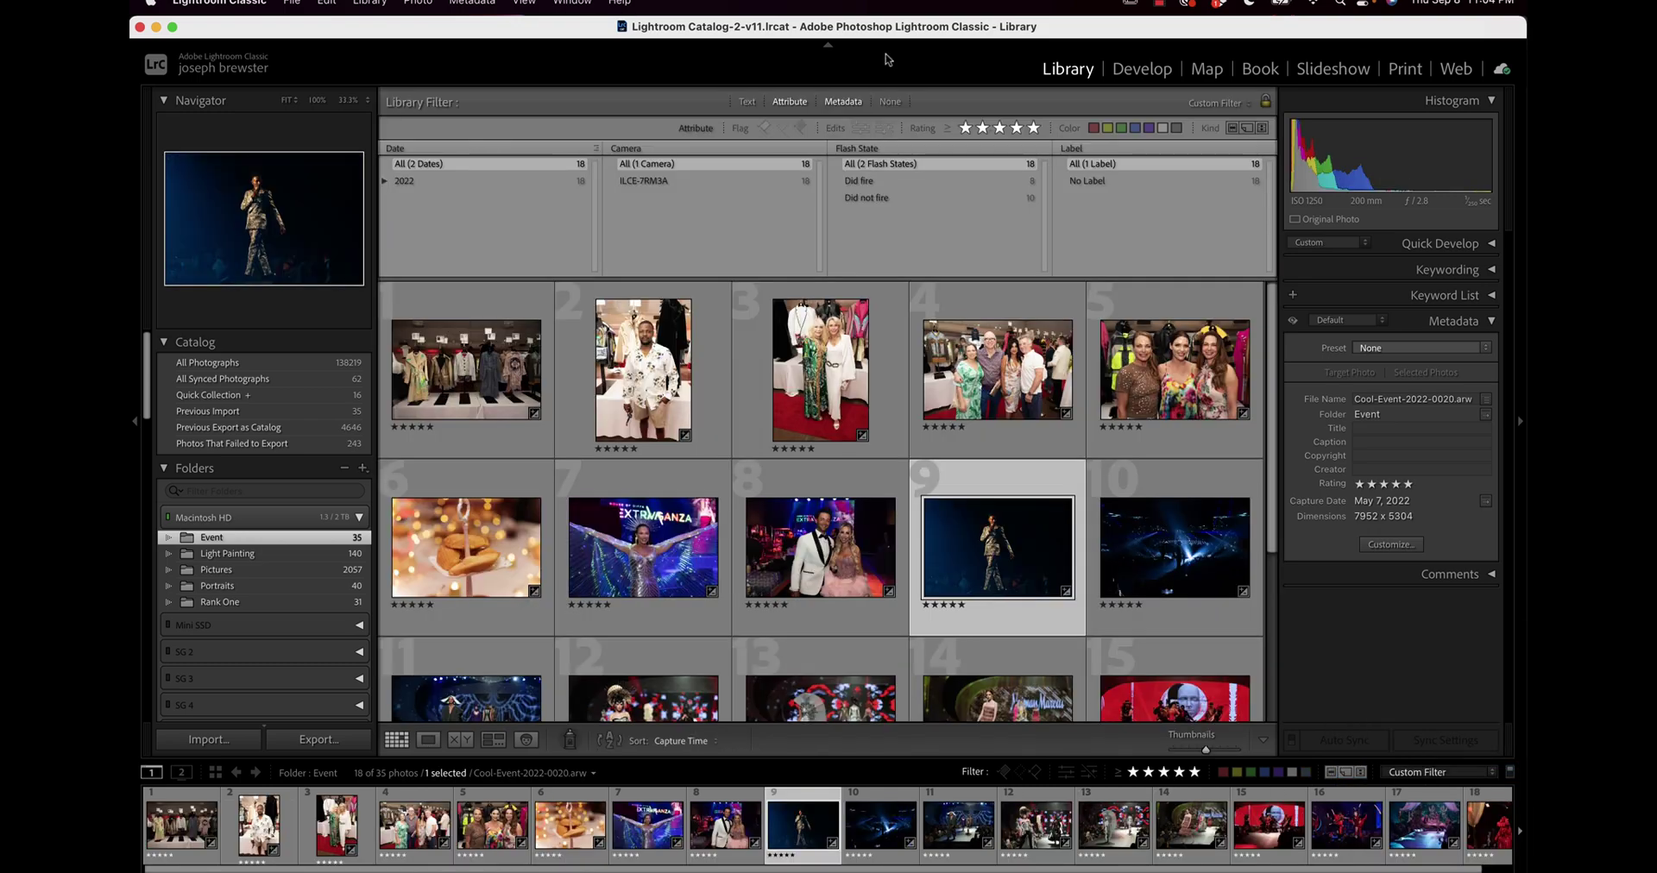